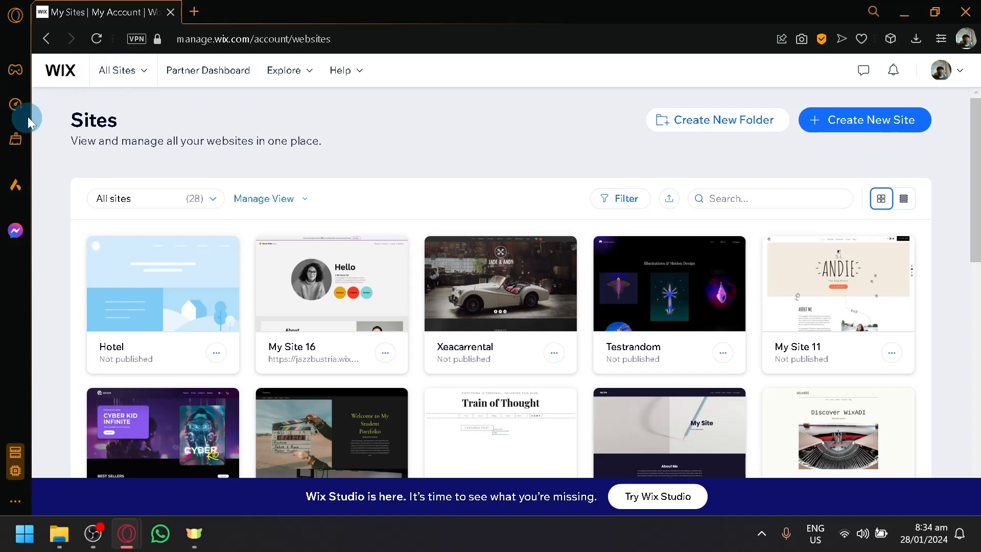
Step: Look through the account's full list of existing websites on the Sites page
left_click_drag(62, 114, 117, 111)
left_click(97, 143)
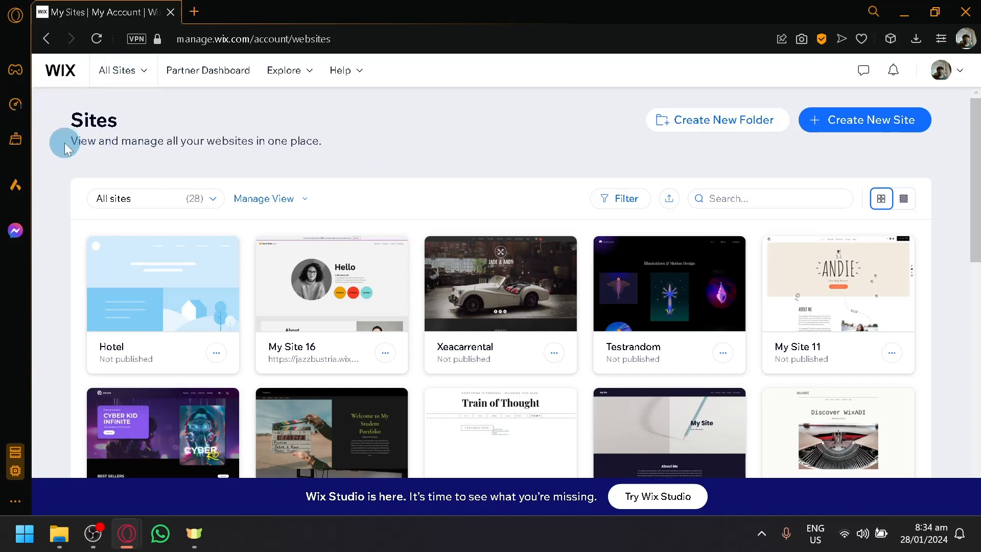
left_click_drag(64, 144, 329, 148)
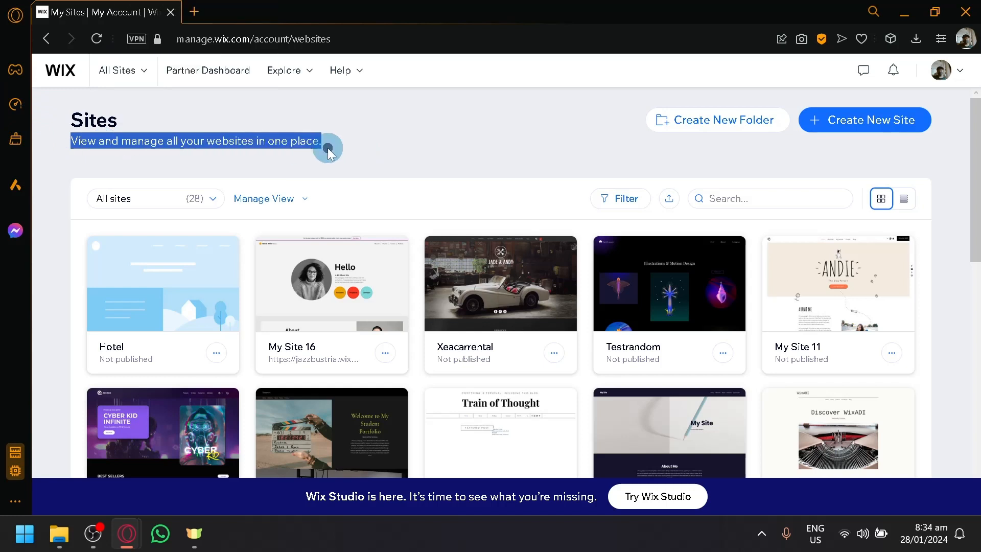
left_click(335, 158)
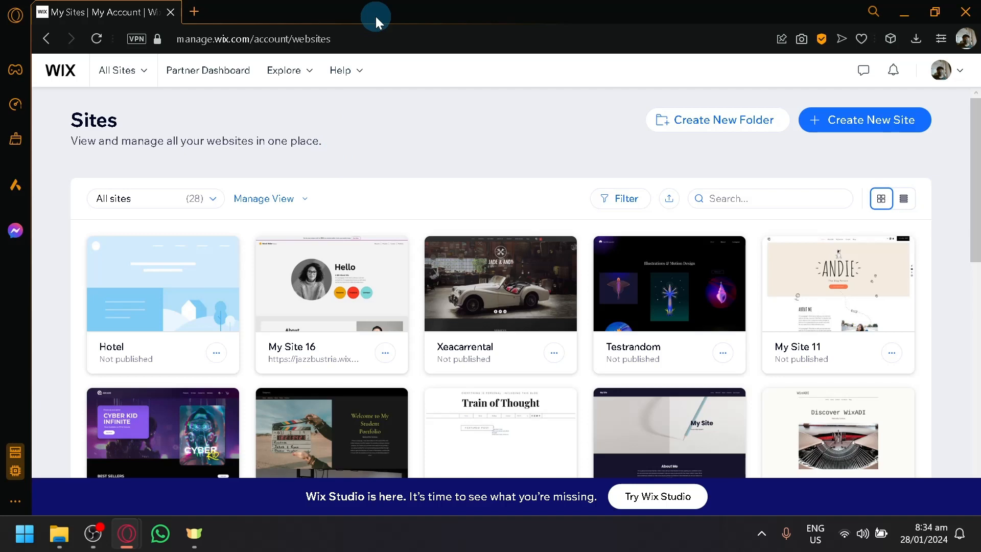
scroll(276, 350, "down", 2)
scroll(277, 350, "down", 2)
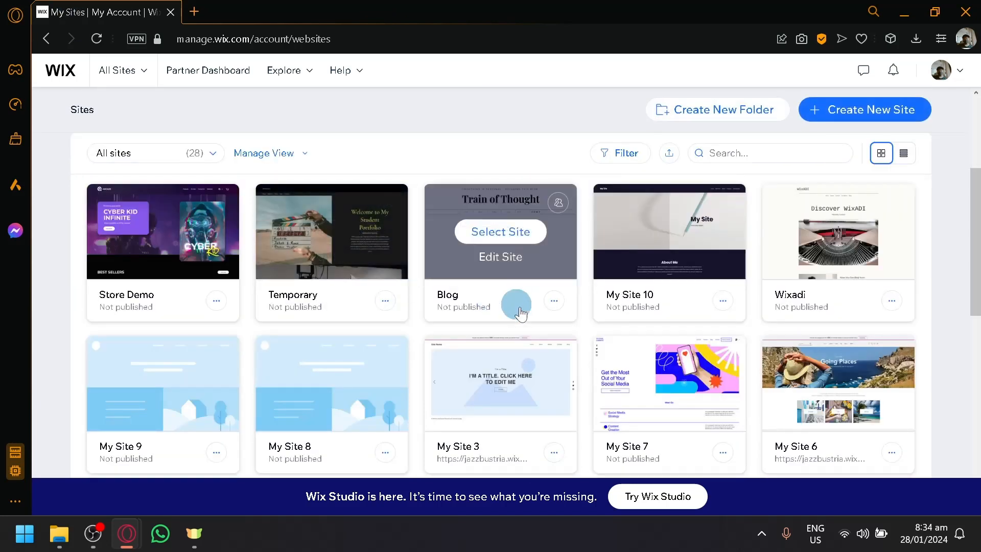
scroll(530, 326, "down", 4)
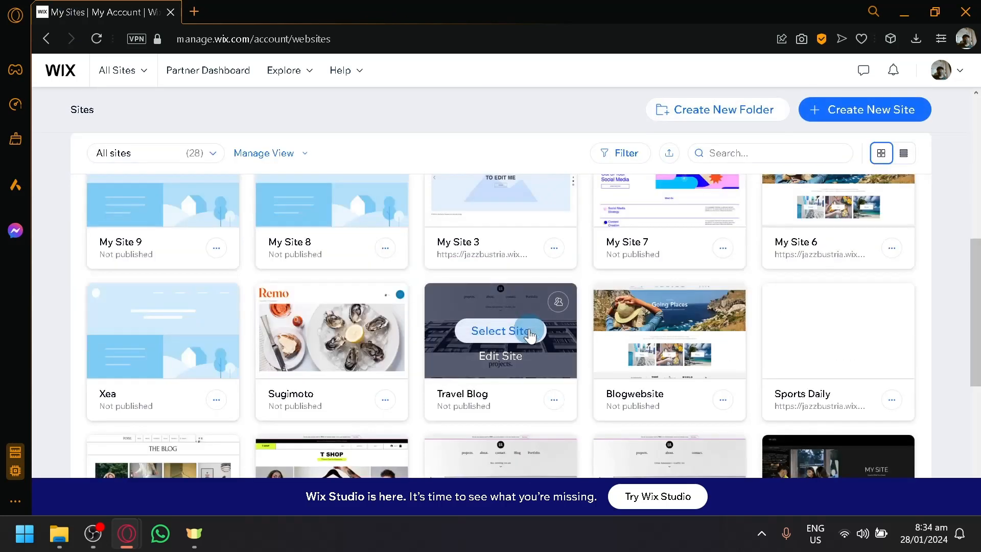
scroll(530, 333, "down", 2)
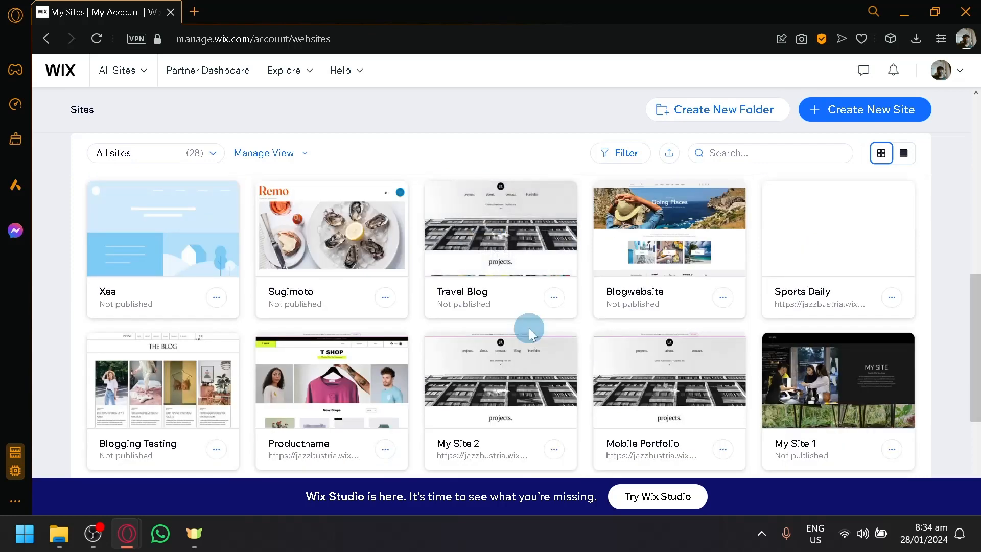
scroll(529, 328, "up", 8)
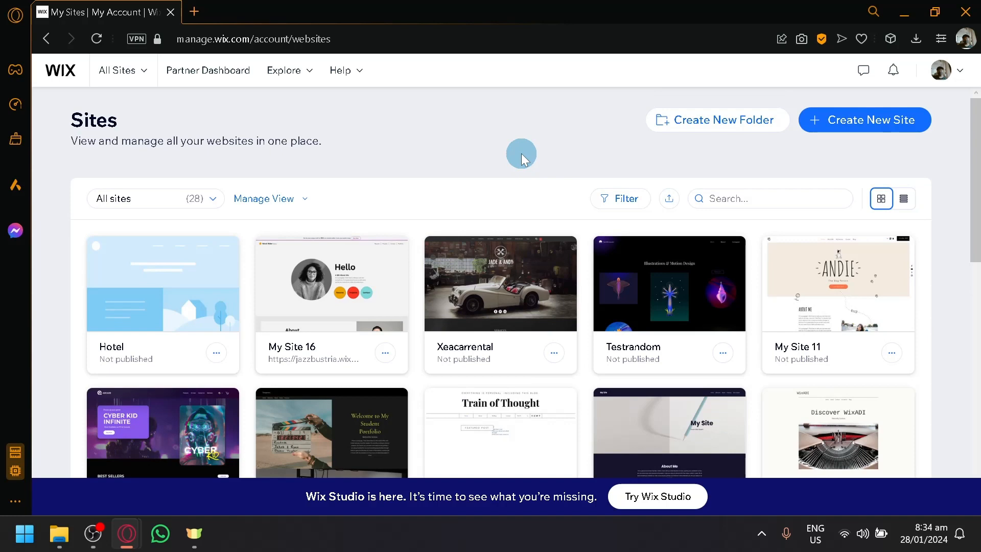
scroll(522, 154, "down", 3)
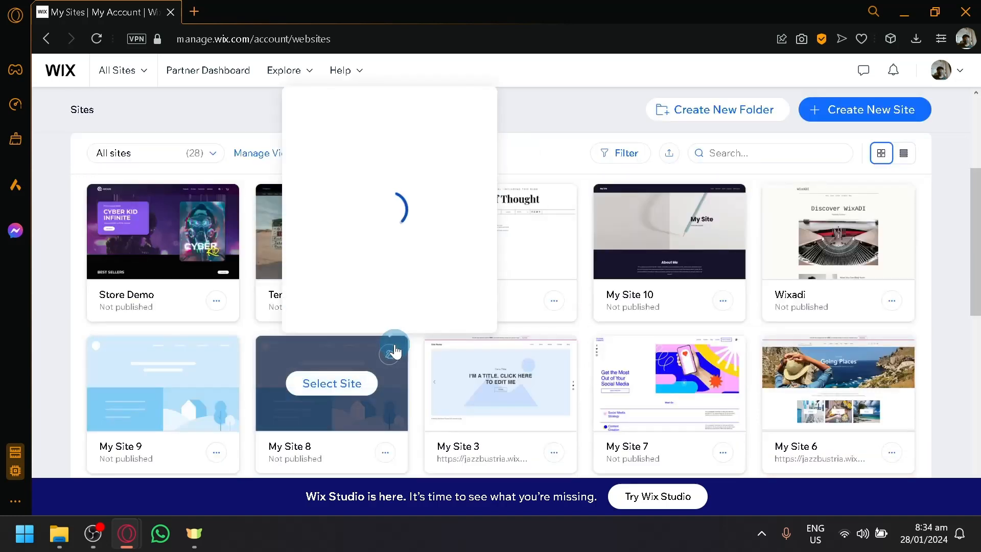
scroll(395, 351, "down", 5)
scroll(909, 327, "down", 3)
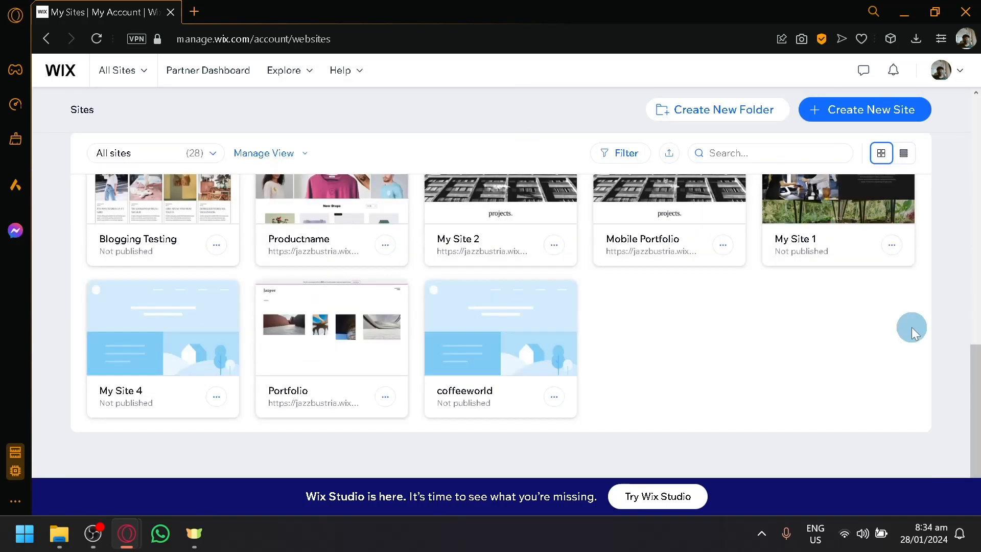
scroll(911, 329, "up", 10)
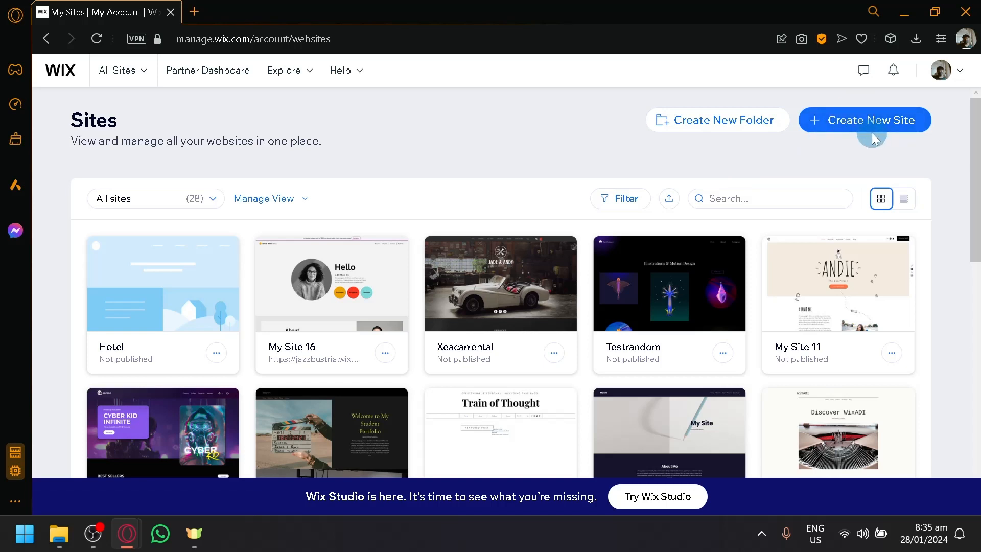
Step: Start creating a new site on Wix Editor instead of Wix Studio
left_click(857, 123)
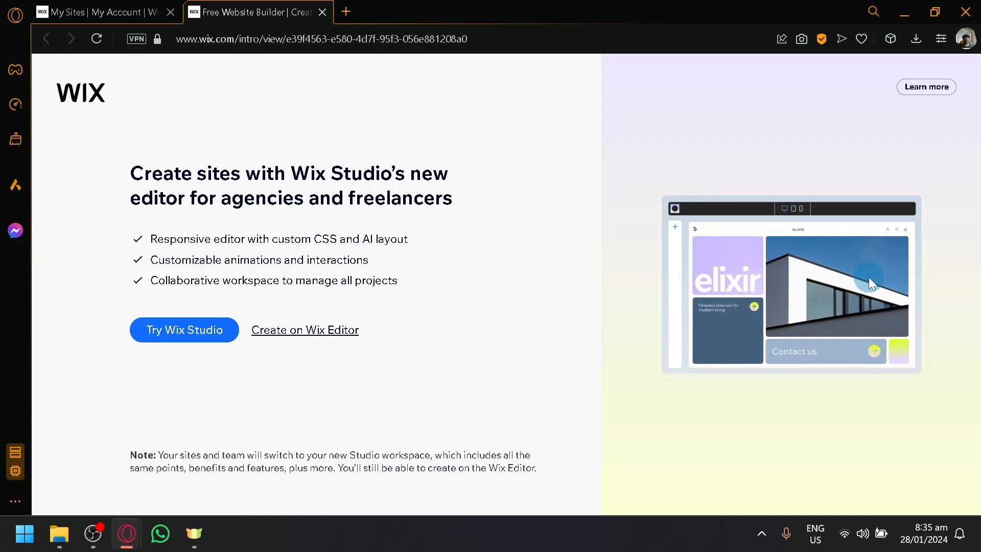
scroll(869, 277, "up", 5)
scroll(869, 277, "down", 5)
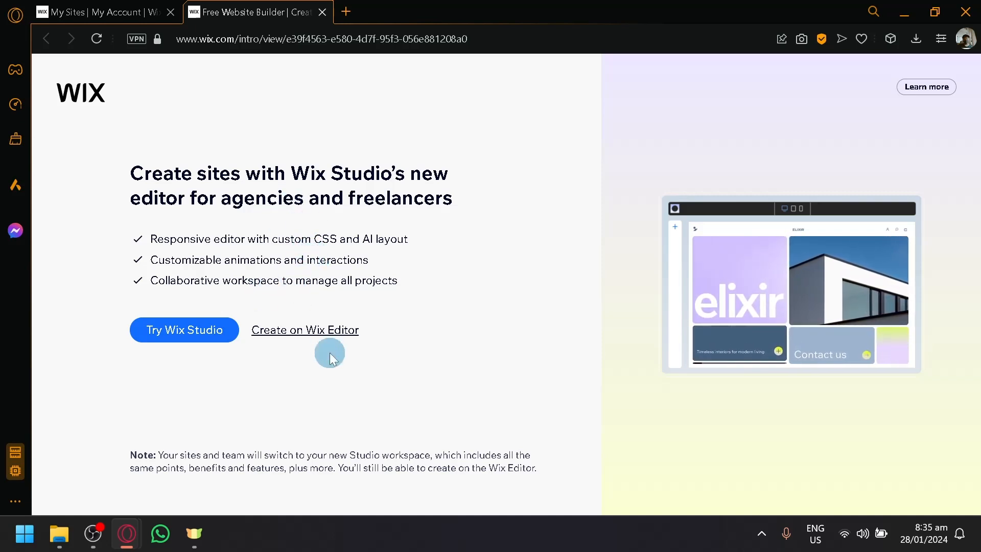
left_click(315, 331)
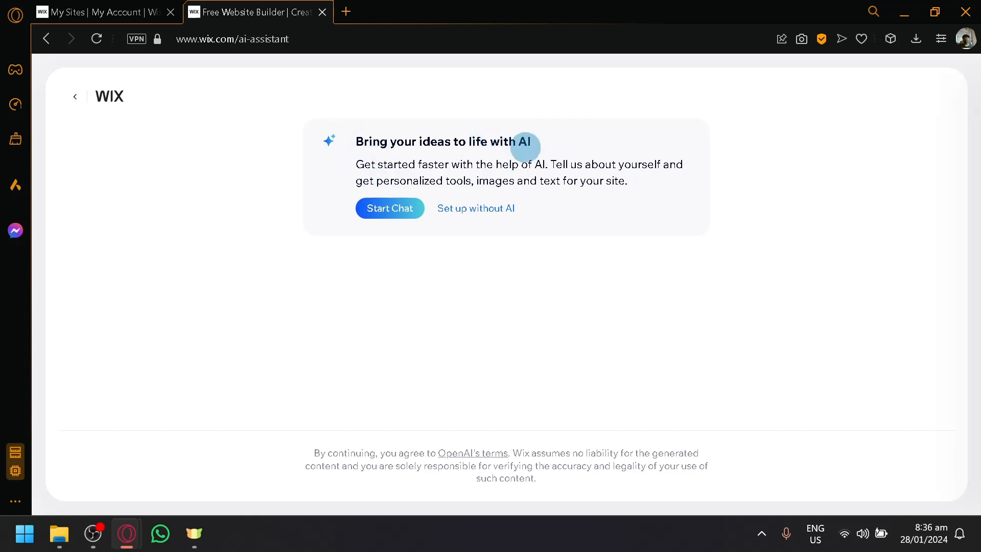
Step: Choose to set up the new site without AI
left_click_drag(532, 141, 351, 139)
left_click(310, 306)
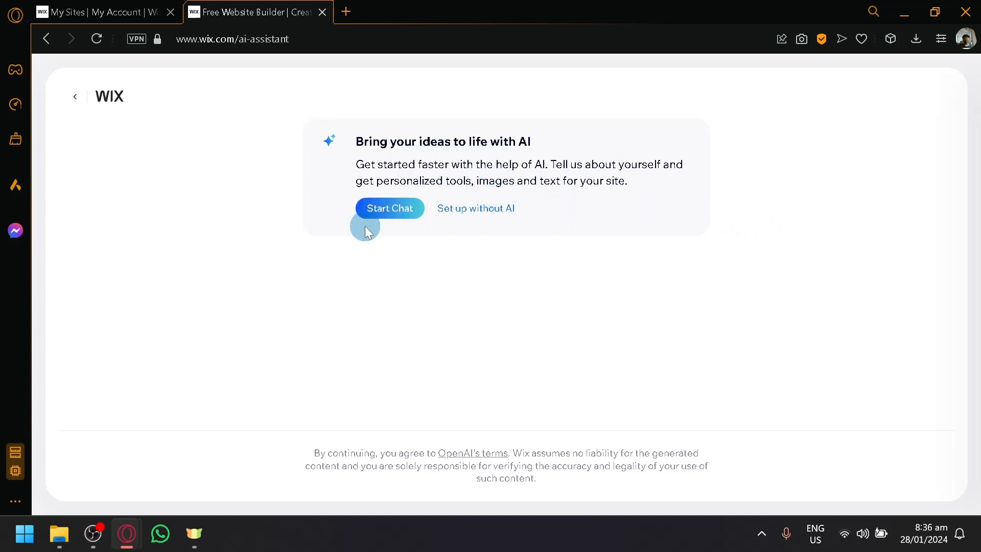
left_click(497, 211)
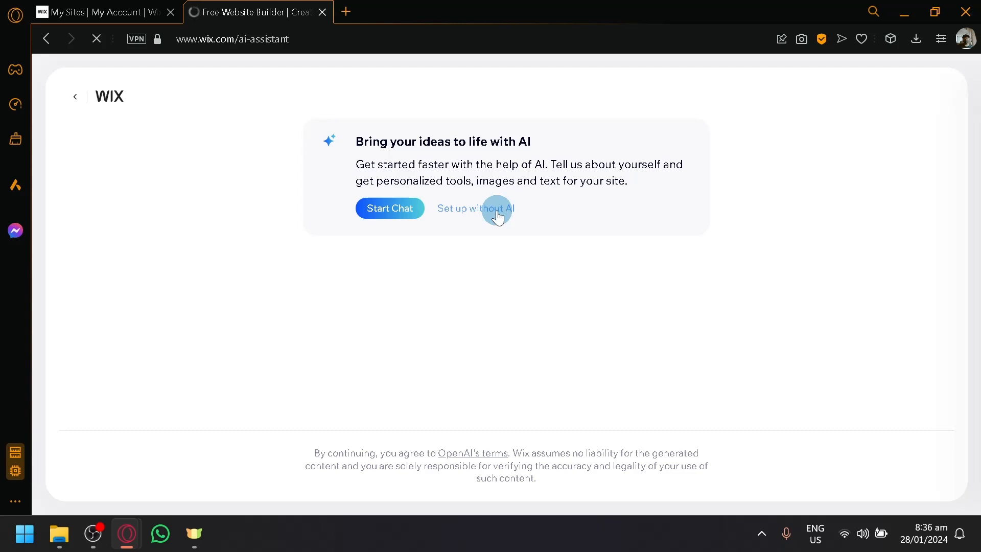
right_click(498, 211)
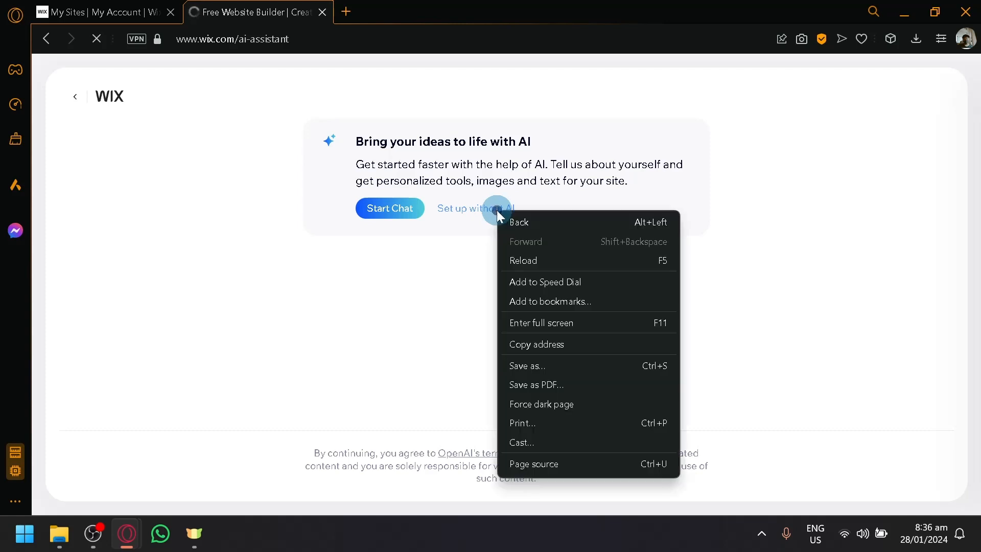
left_click(432, 282)
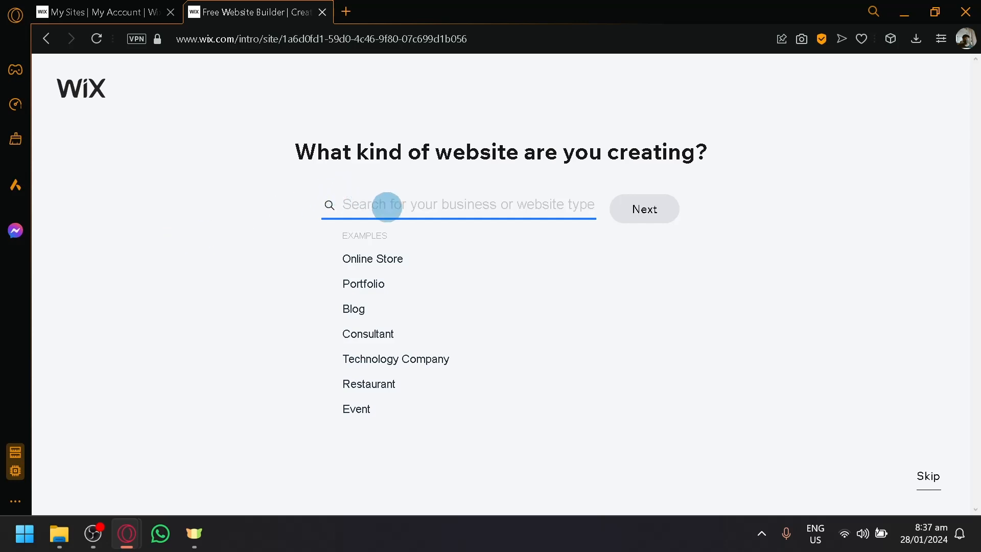
Step: Search the website types for "rental website", choose Bicycle Rental Shop as the kind of site and continue
type("ren")
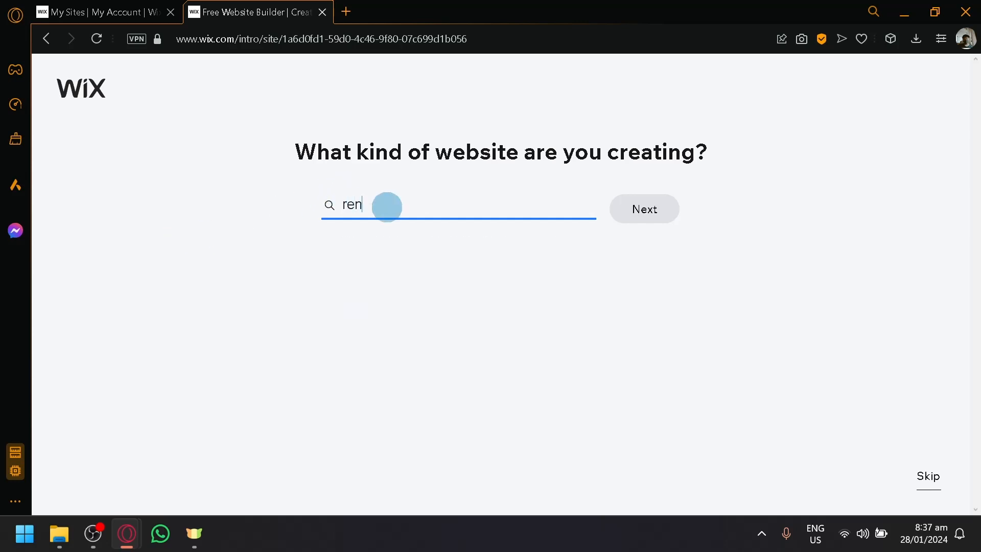
type("tal website")
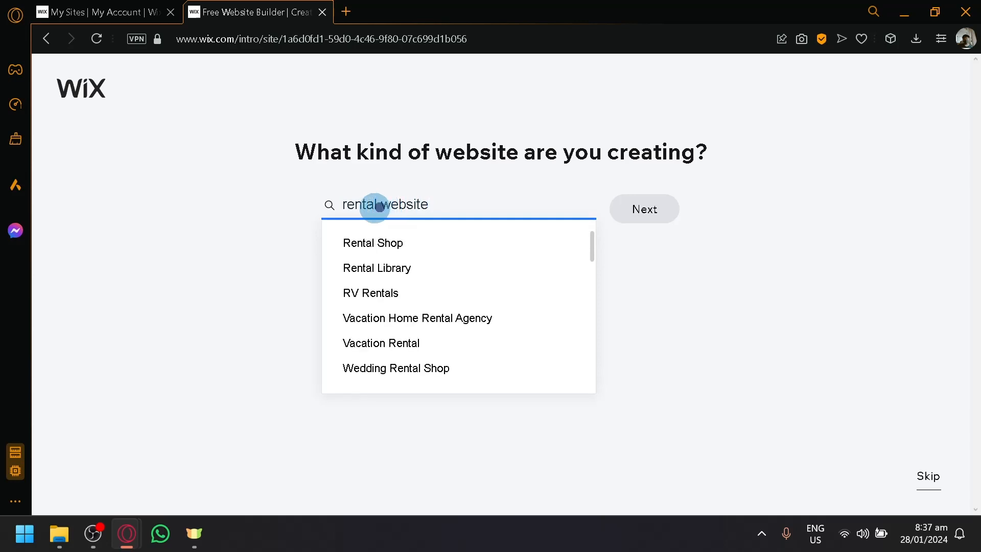
scroll(401, 253, "down", 3)
scroll(406, 255, "up", 3)
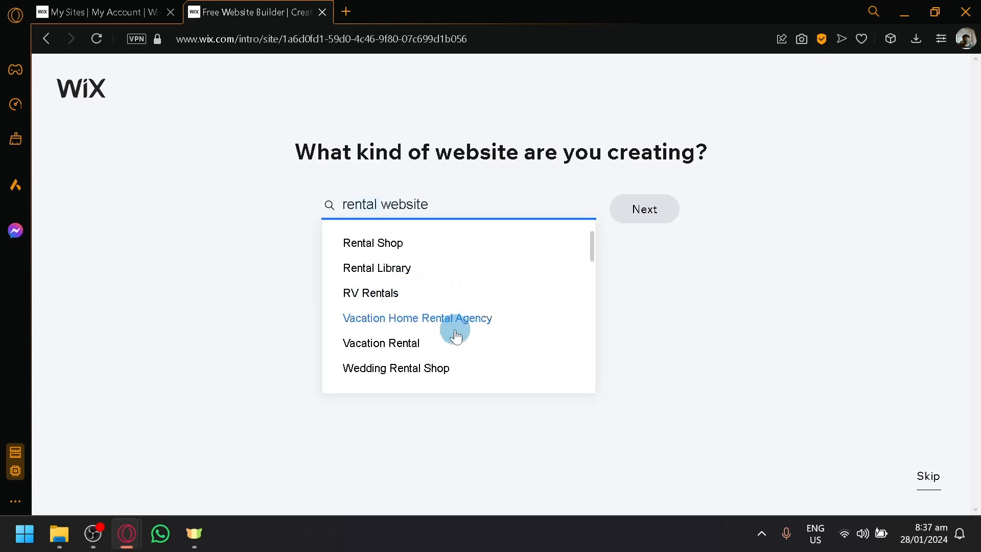
scroll(475, 323, "down", 8)
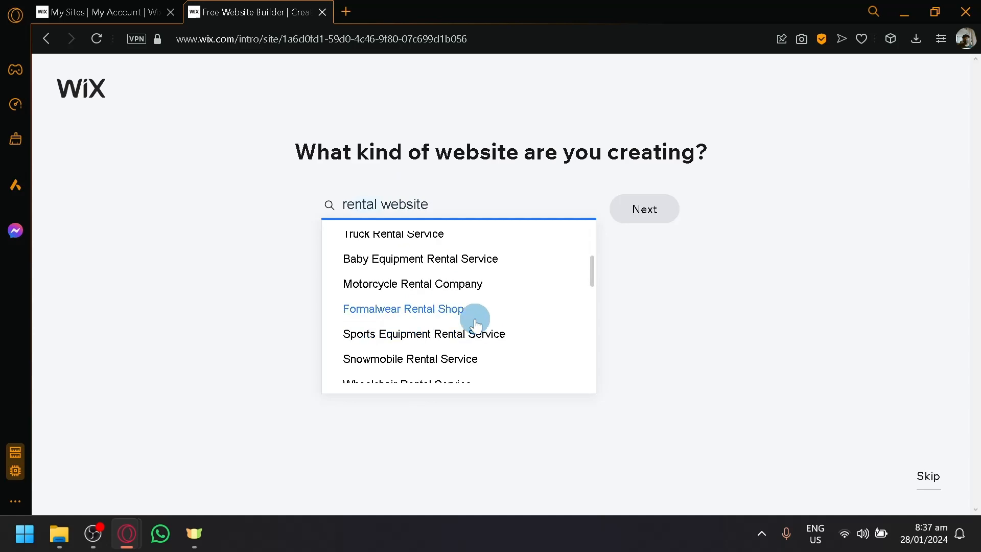
scroll(475, 320, "down", 3)
scroll(449, 286, "up", 10)
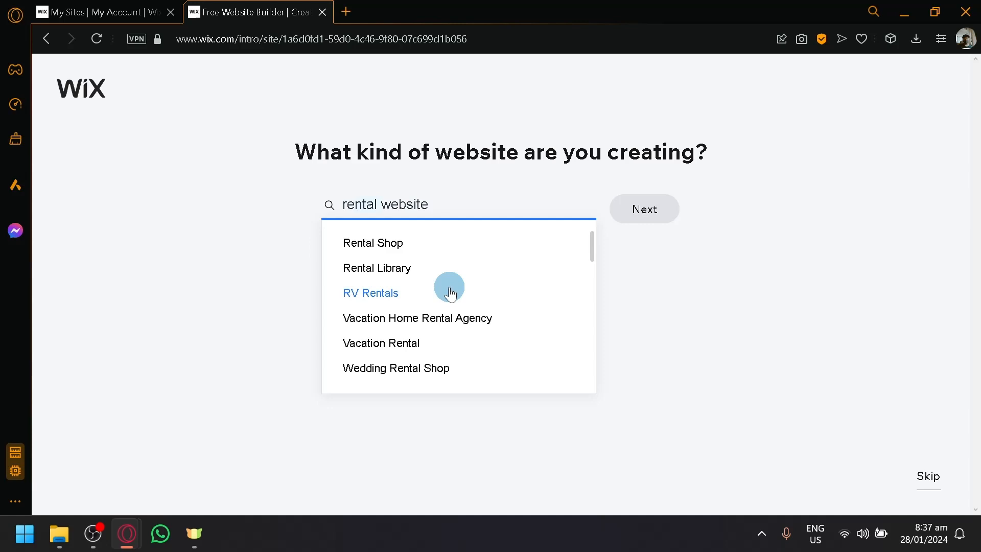
scroll(449, 293, "down", 4)
scroll(450, 293, "up", 2)
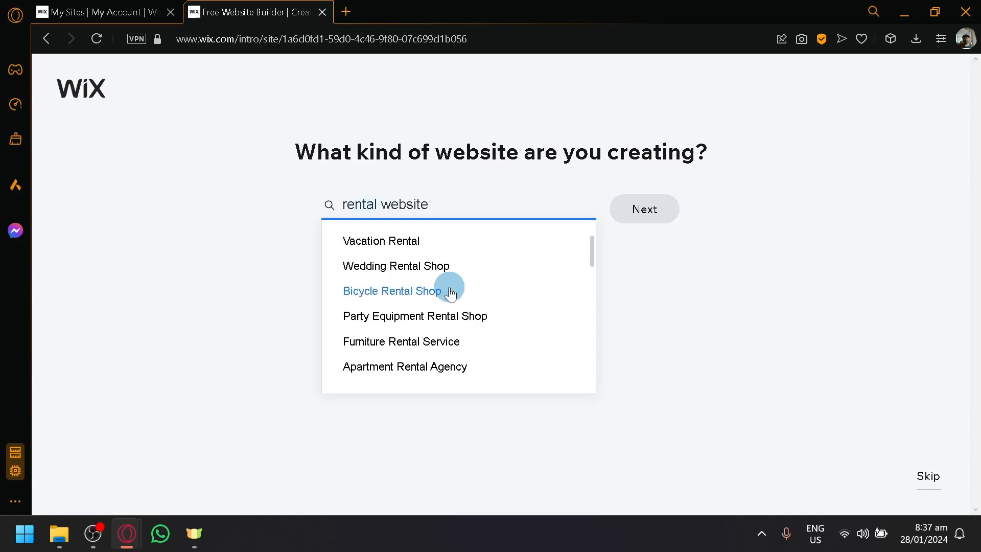
left_click(412, 292)
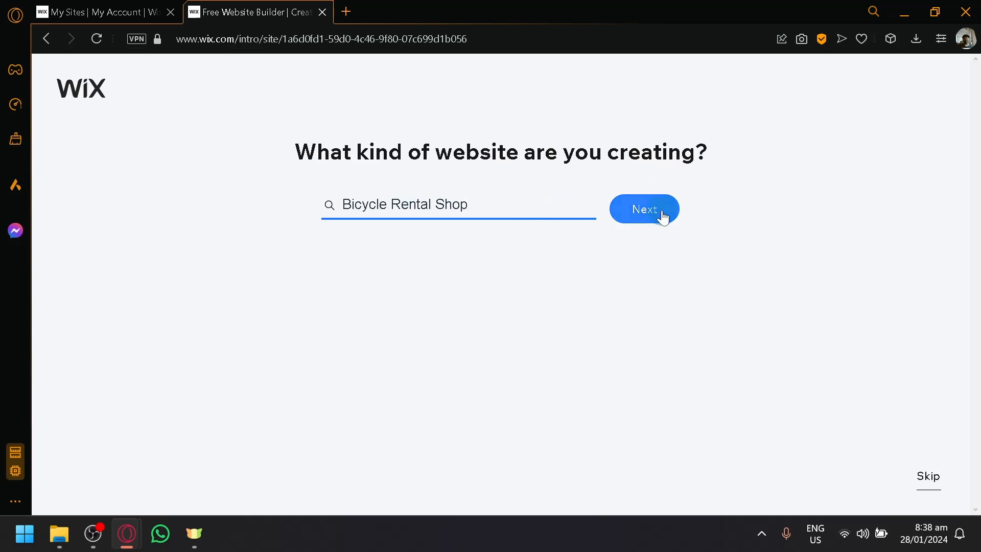
left_click(631, 219)
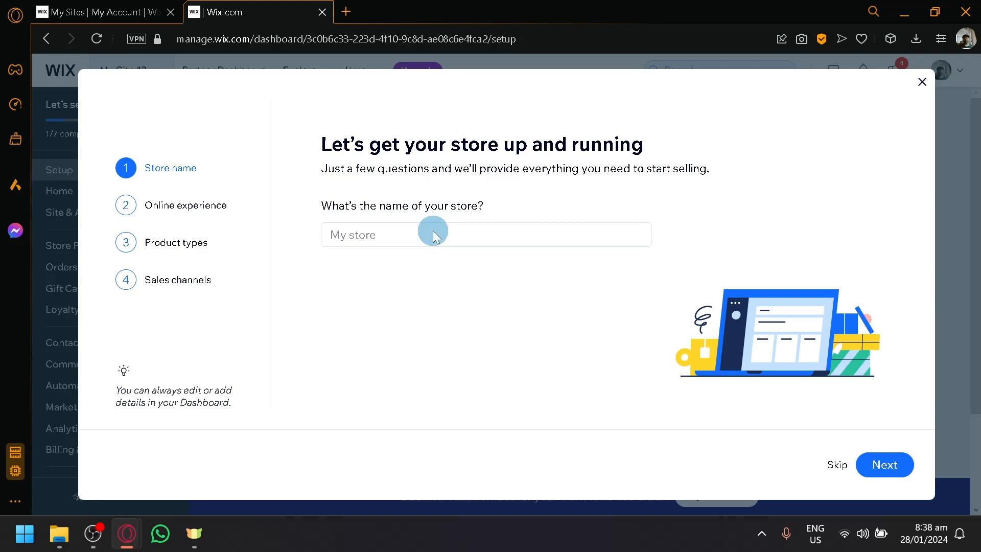
Step: Enter "Bycycle to Go." as the name of the store
left_click(439, 231)
type("Byc")
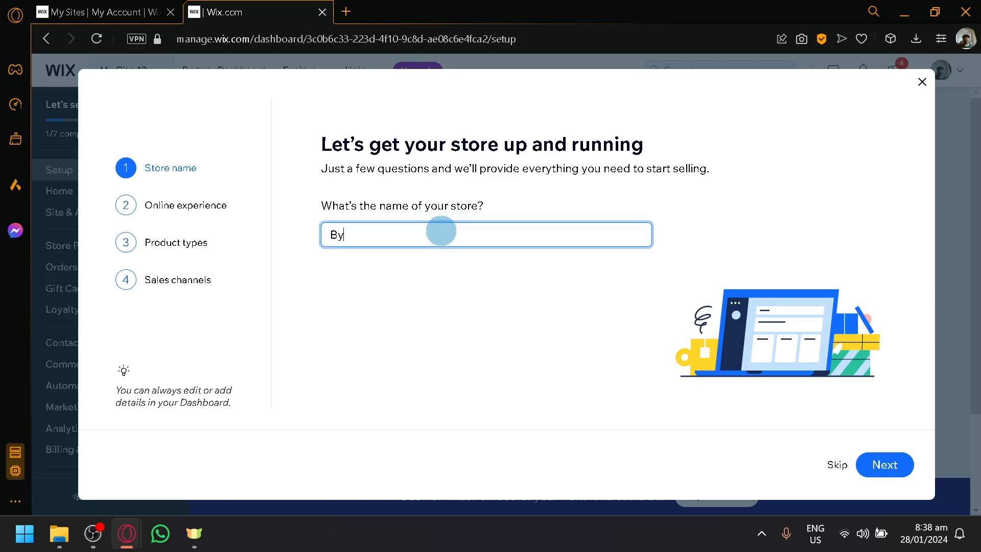
key("BackSpace")
key("BackSpace")
type("ycycle to Go.")
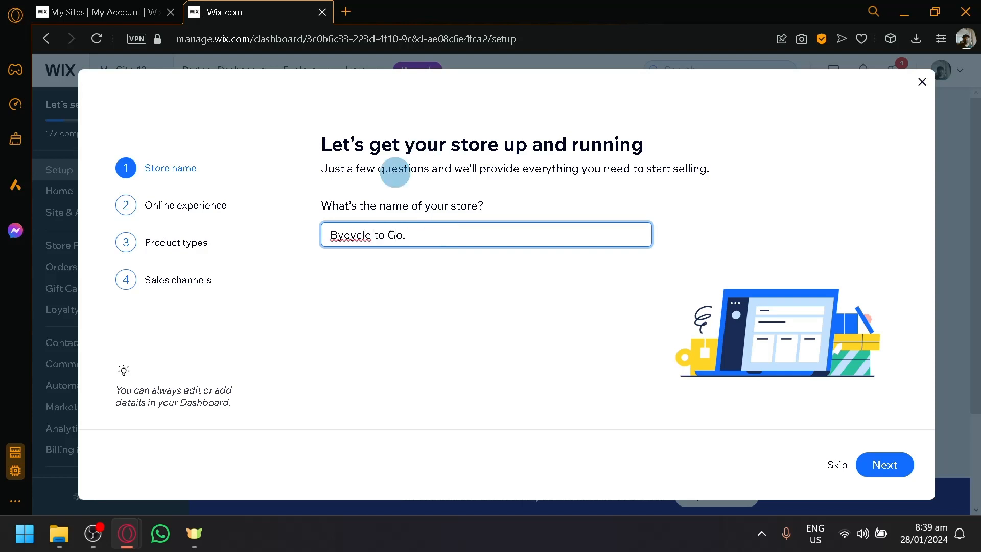
Step: Remove the spaces so the store name reads "BycycletoGo." and continue to the online experience question
left_click(337, 237)
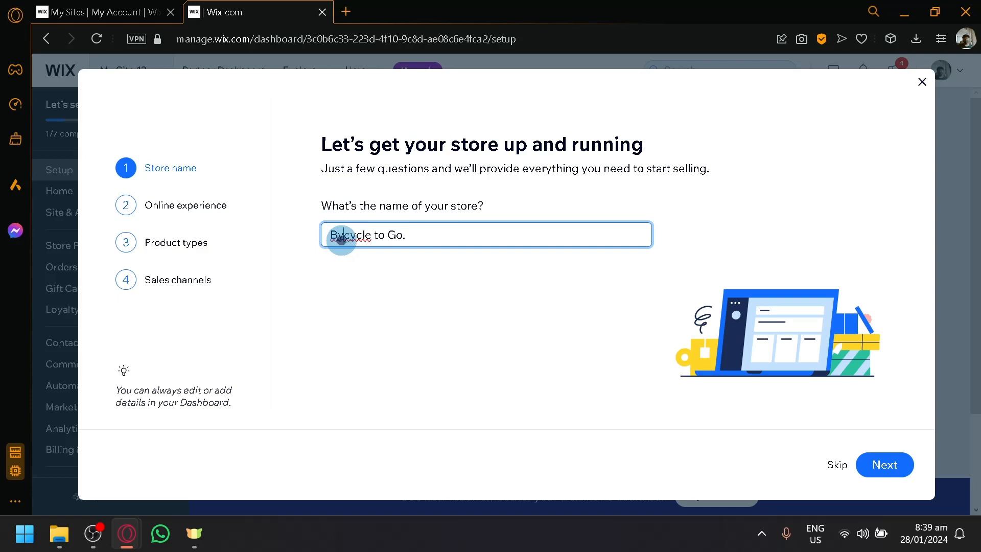
left_click(343, 237)
key("BackSpace")
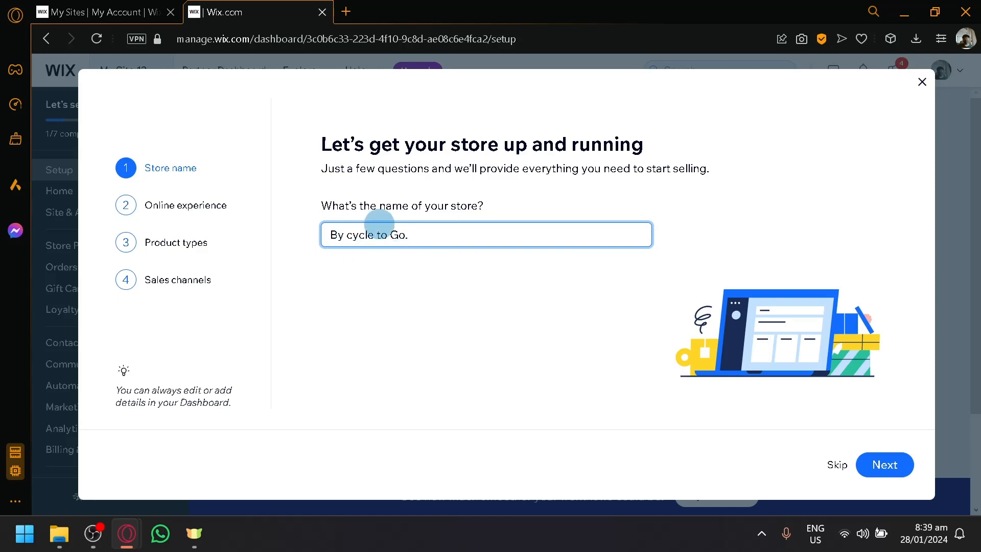
key("BackSpace")
key("BackSpace")
key("Delete")
left_click(438, 316)
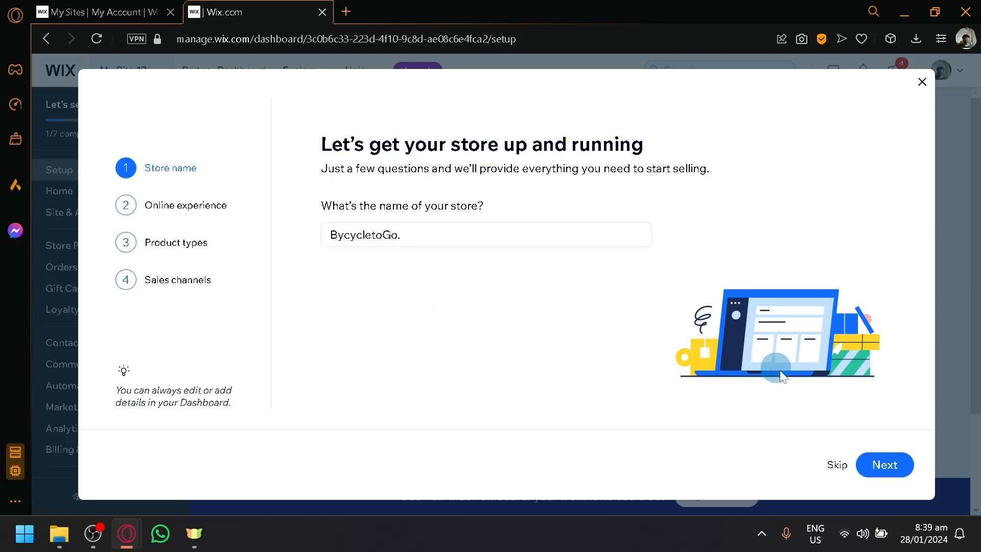
left_click(898, 463)
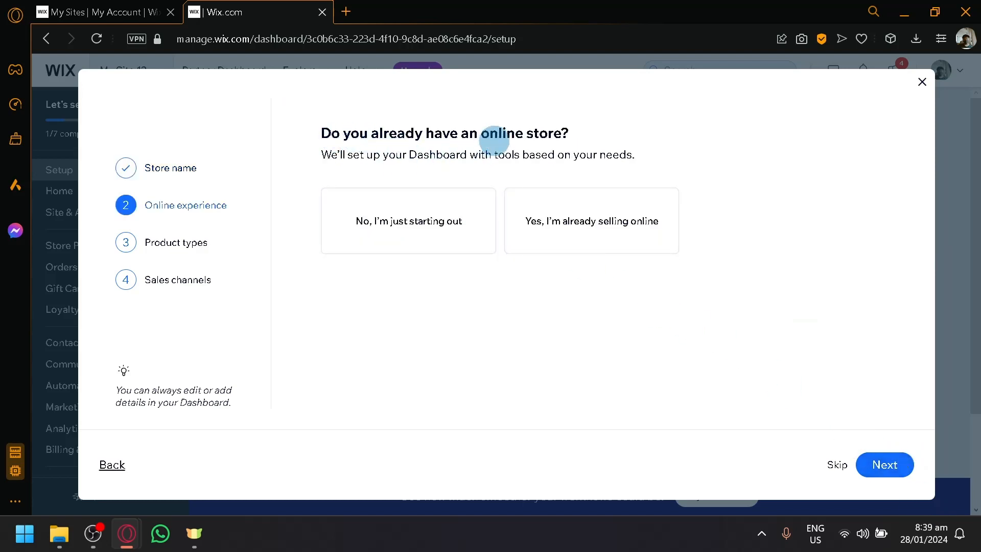
Step: Answer "No, I'm just starting out" to the question about already having an online store and continue
left_click(415, 236)
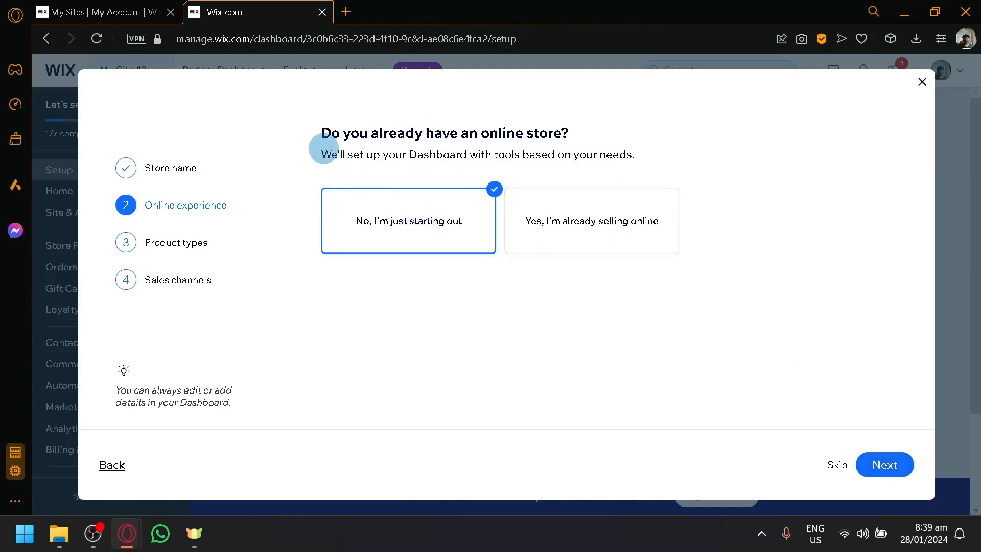
left_click_drag(316, 153, 505, 167)
left_click(548, 372)
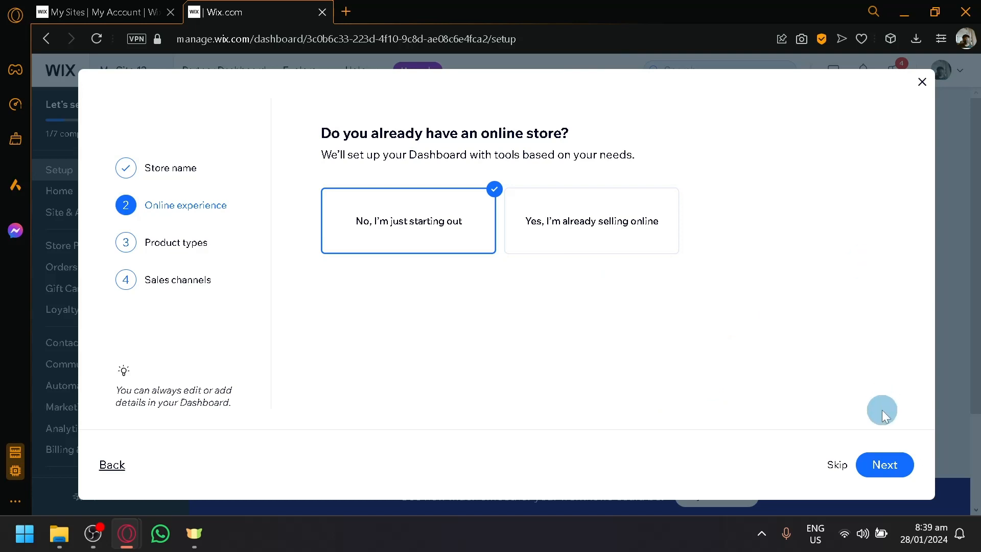
left_click(904, 465)
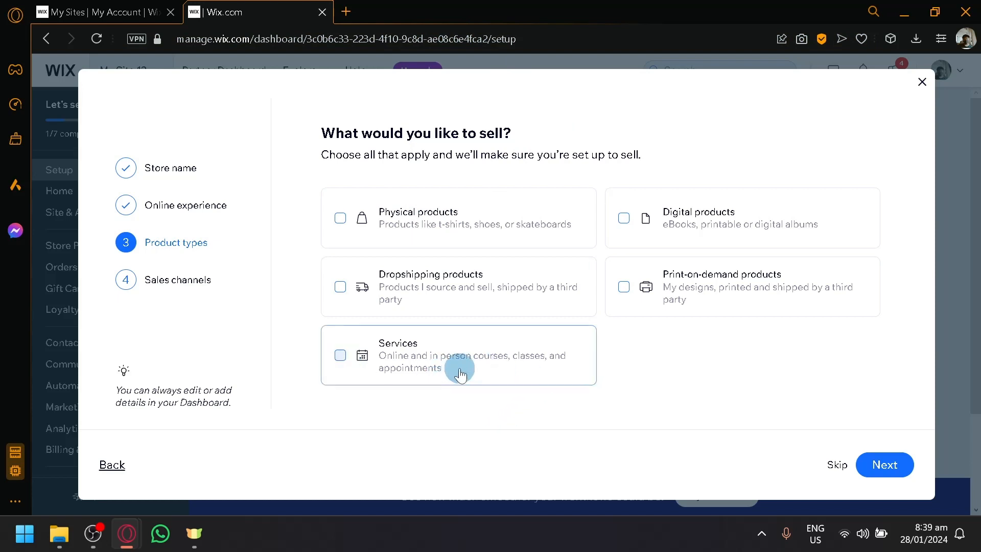
Step: Choose physical products to sell, add In person and My mobile app as sales channels, and complete the store questionnaire
left_click(335, 231)
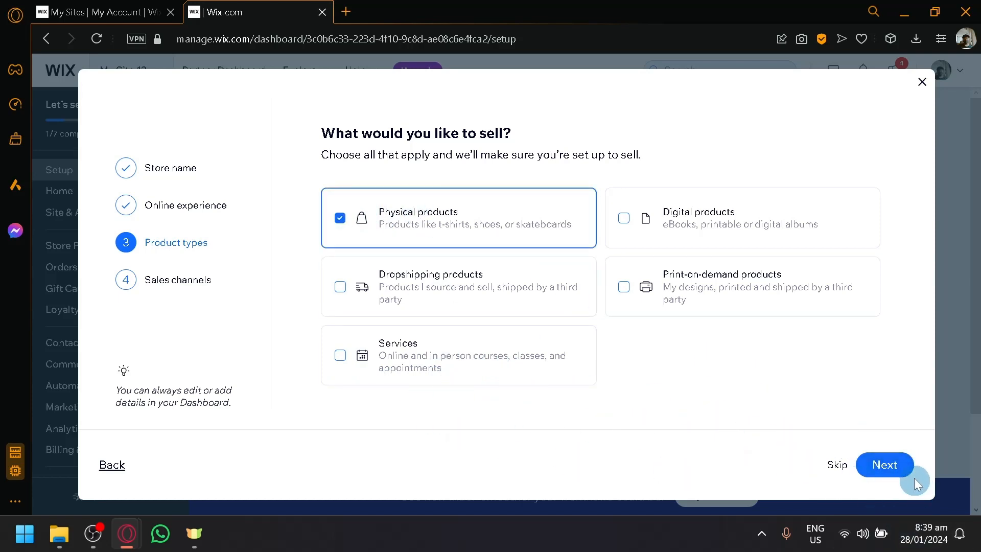
left_click(885, 465)
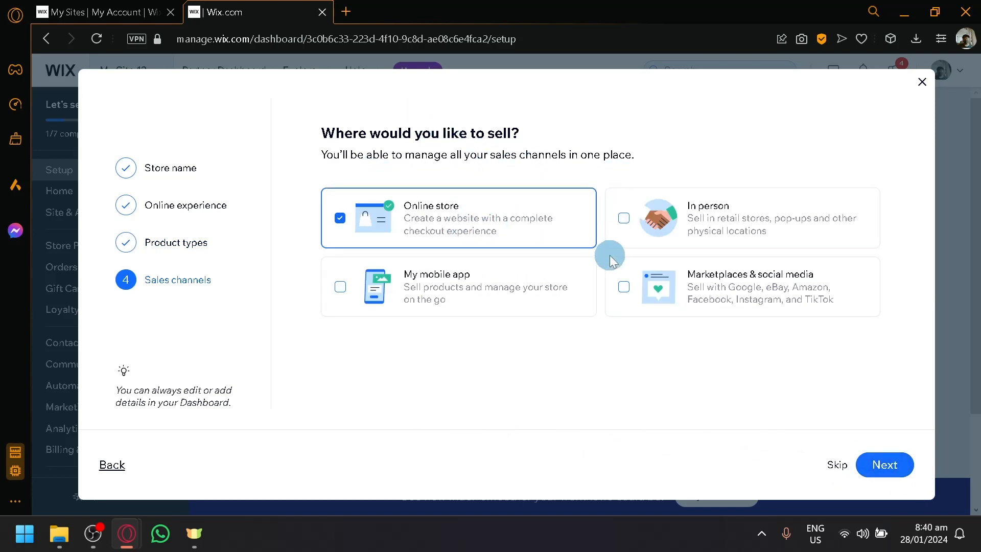
left_click(628, 219)
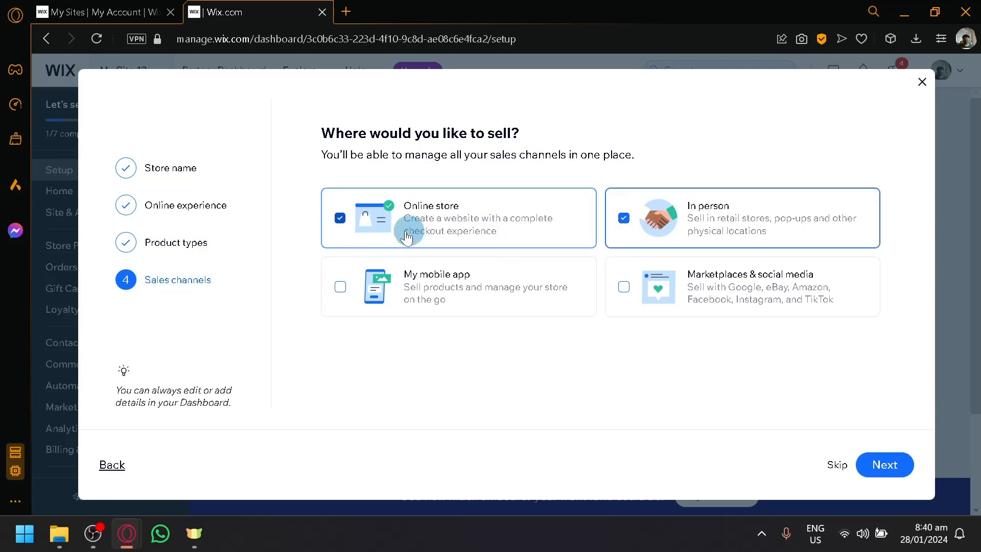
left_click(327, 294)
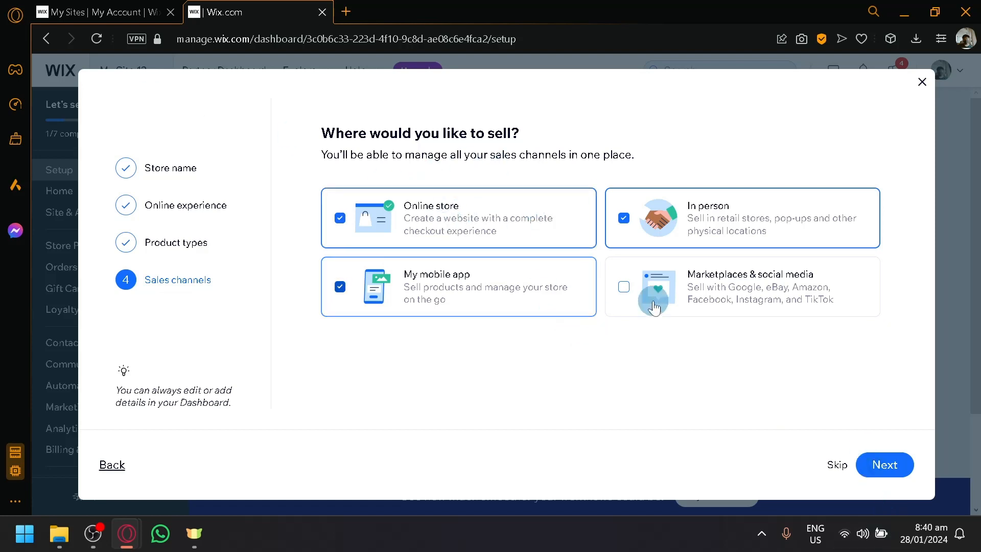
left_click(898, 463)
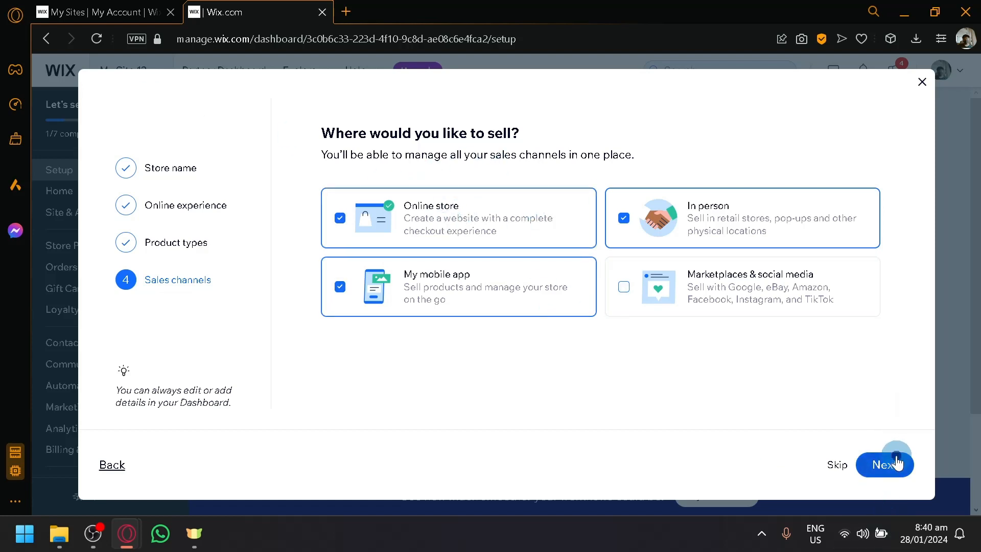
Step: Review the tasks in the store setup checklist, from connecting a custom domain to getting found on Google
left_click(499, 302)
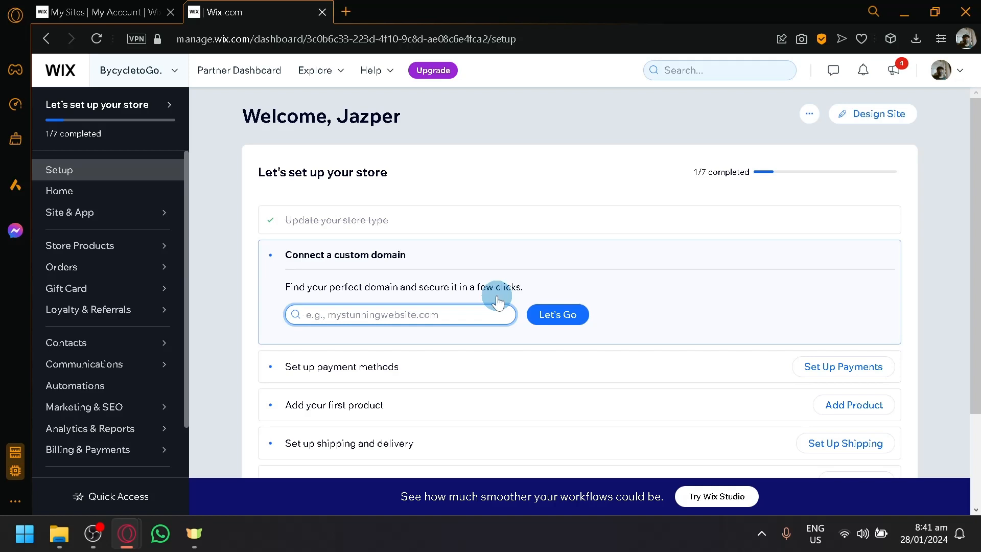
scroll(498, 302, "down", 2)
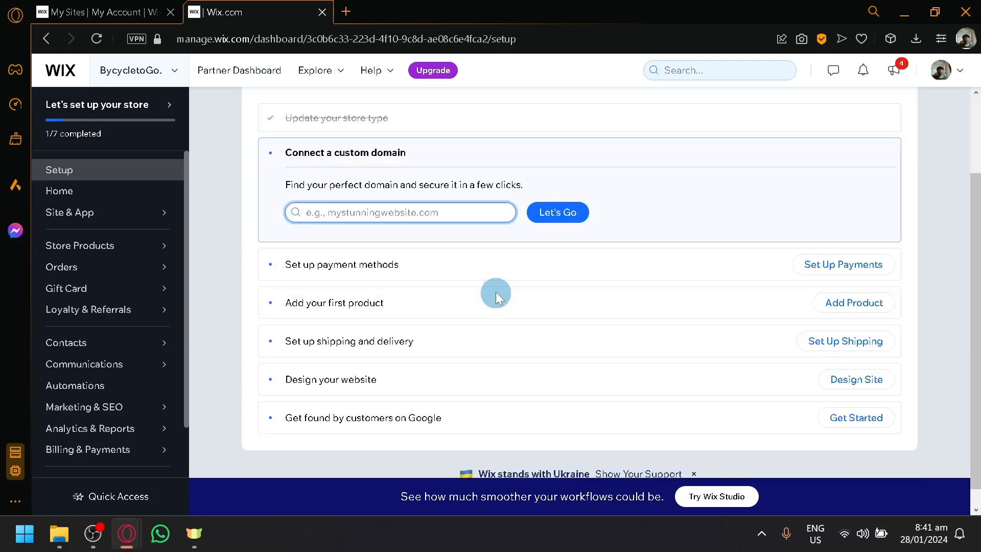
scroll(499, 268, "down", 1)
scroll(501, 266, "up", 2)
scroll(501, 266, "down", 2)
scroll(501, 266, "up", 2)
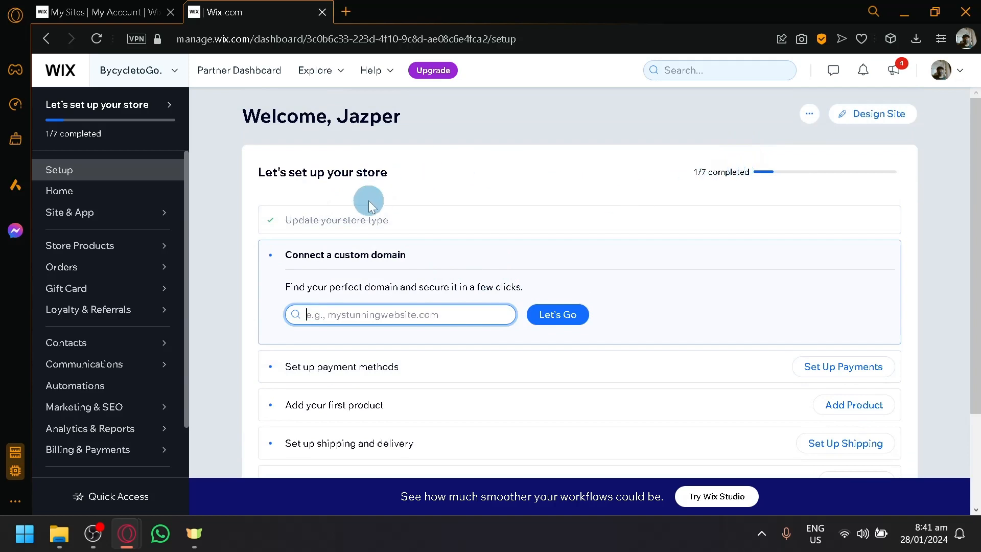
scroll(369, 200, "down", 2)
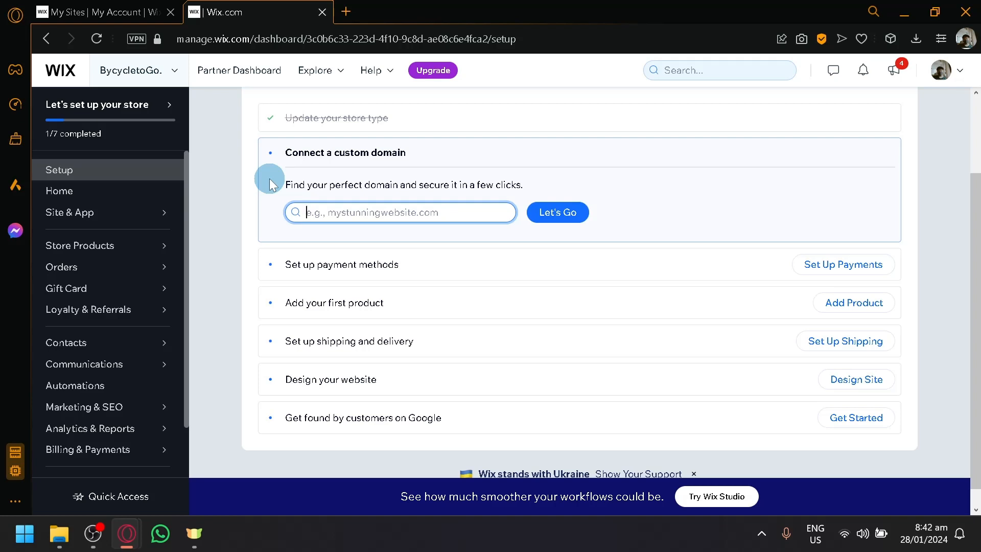
Step: Open the payment methods setup and dismiss the business location prompt and the Premium Plan banner
left_click(841, 264)
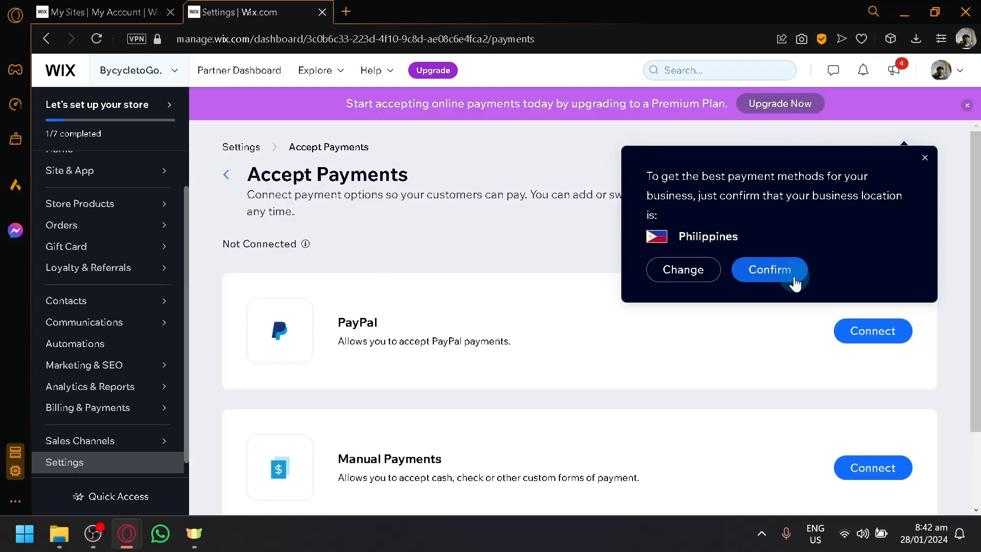
left_click(925, 164)
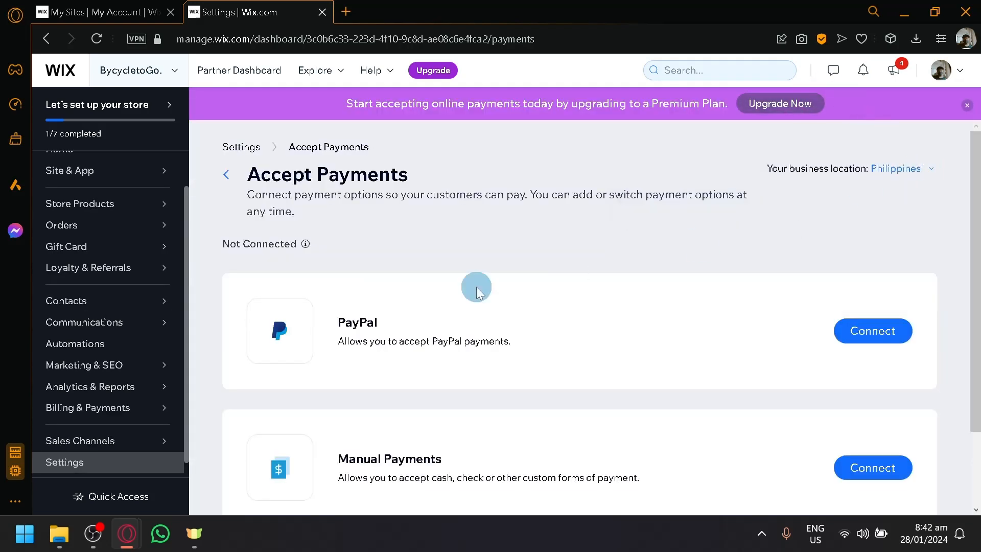
scroll(416, 260, "down", 2)
scroll(356, 261, "up", 2)
scroll(432, 262, "down", 2)
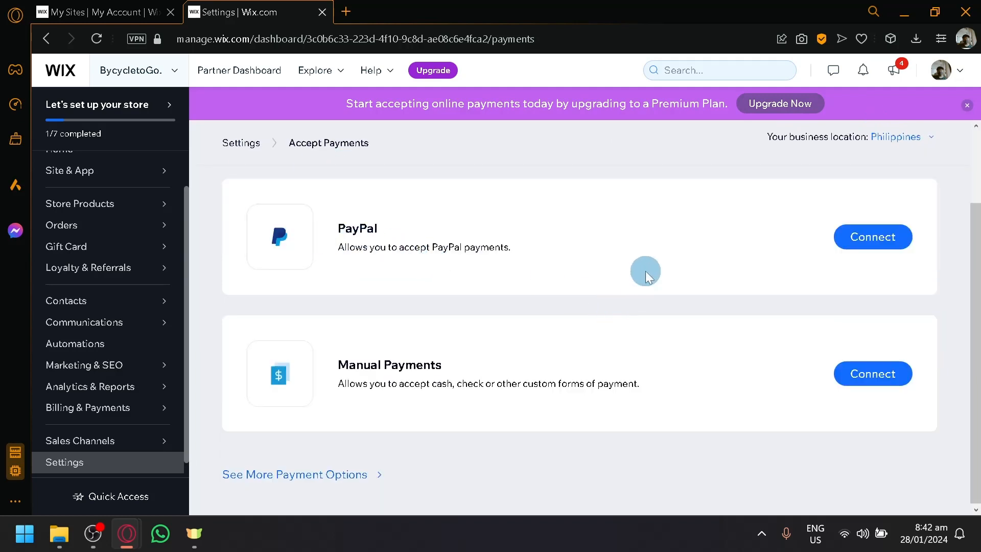
left_click(968, 105)
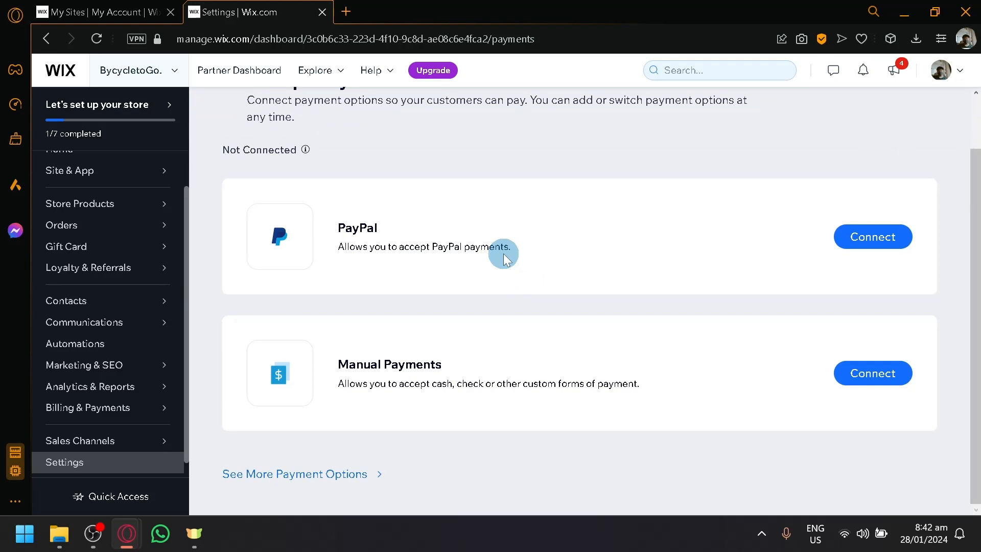
Step: Start connecting Manual Payments and enter "Pay exact amount + deposit fee." as the payment instructions for customers
scroll(460, 276, "up", 1)
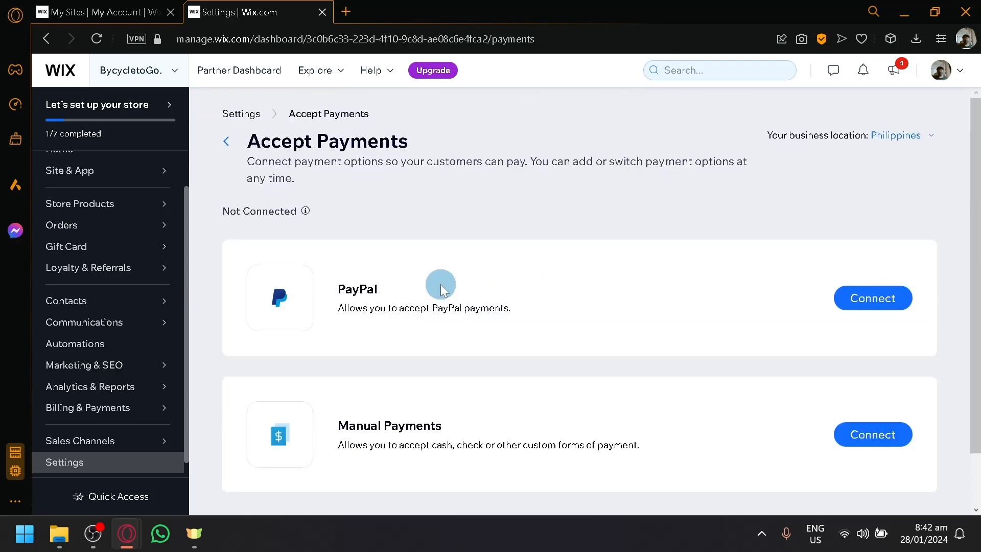
scroll(424, 327, "down", 1)
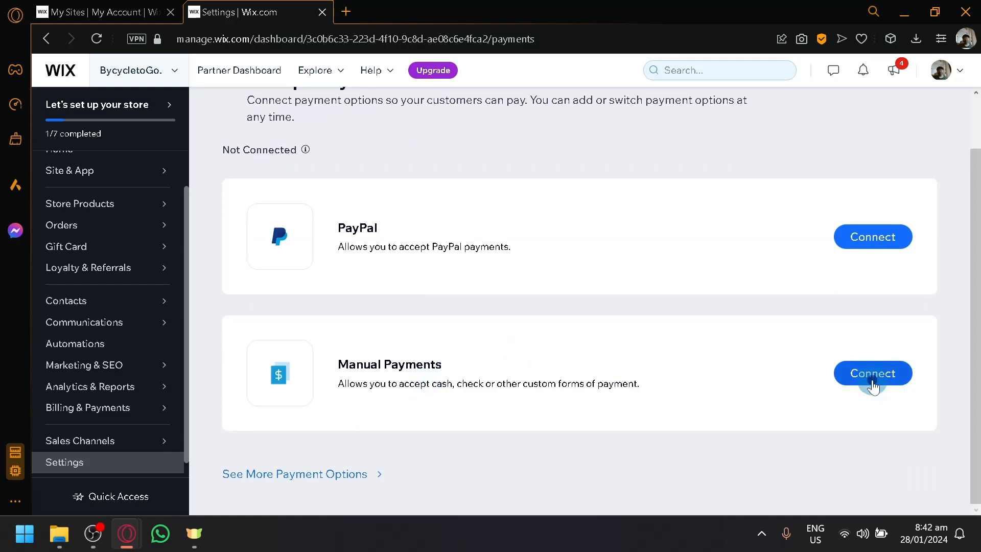
left_click(873, 378)
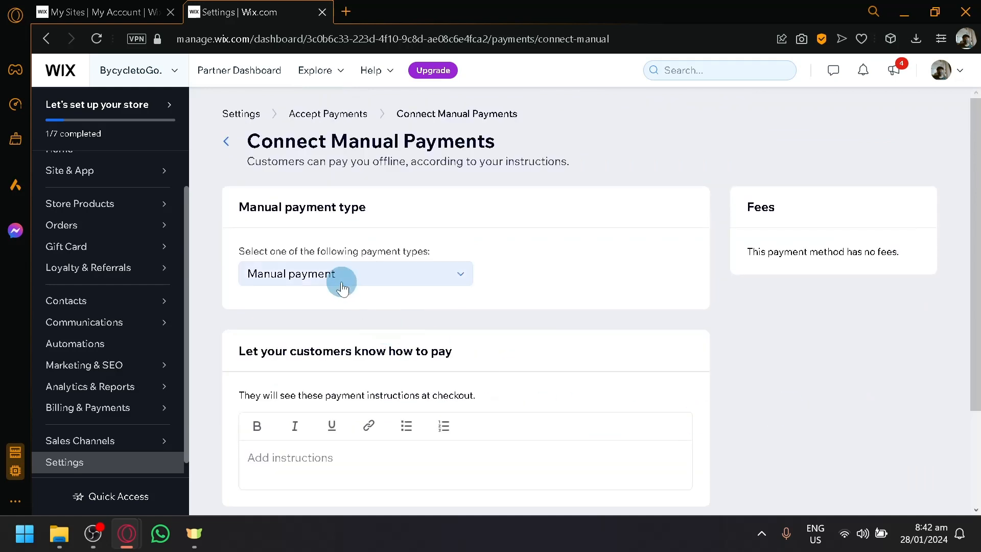
scroll(368, 245, "down", 3)
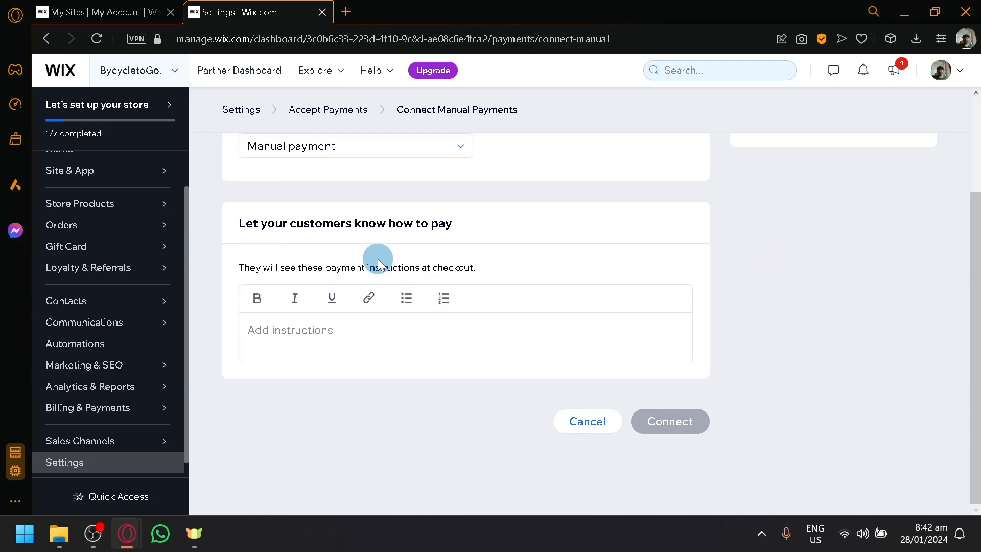
left_click(370, 332)
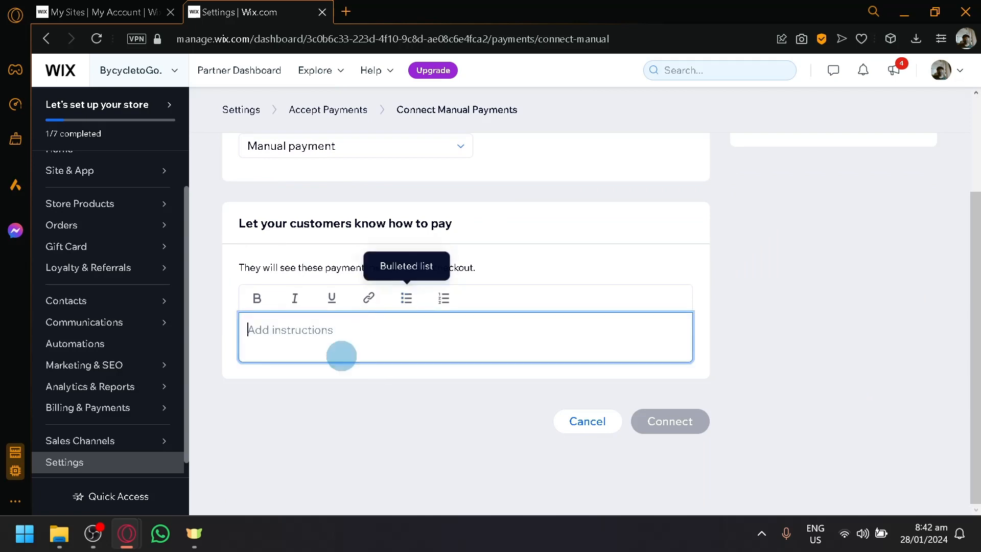
scroll(783, 299, "up", 3)
scroll(783, 299, "down", 2)
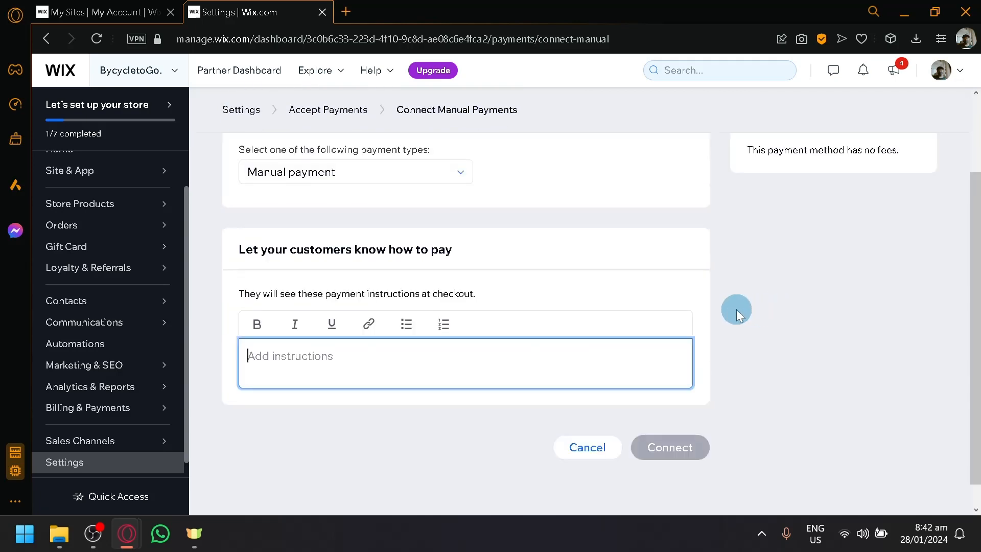
left_click(298, 327)
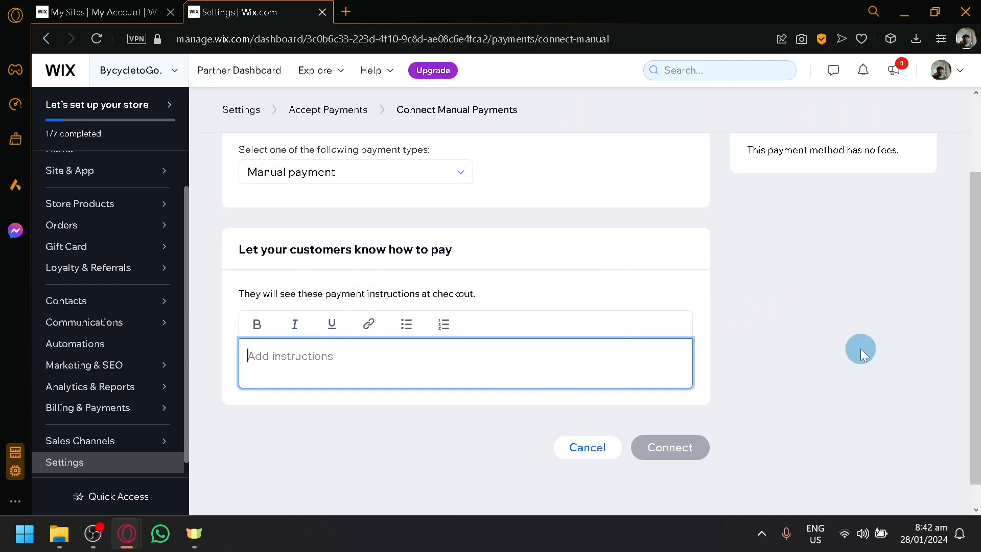
type("Pay ex")
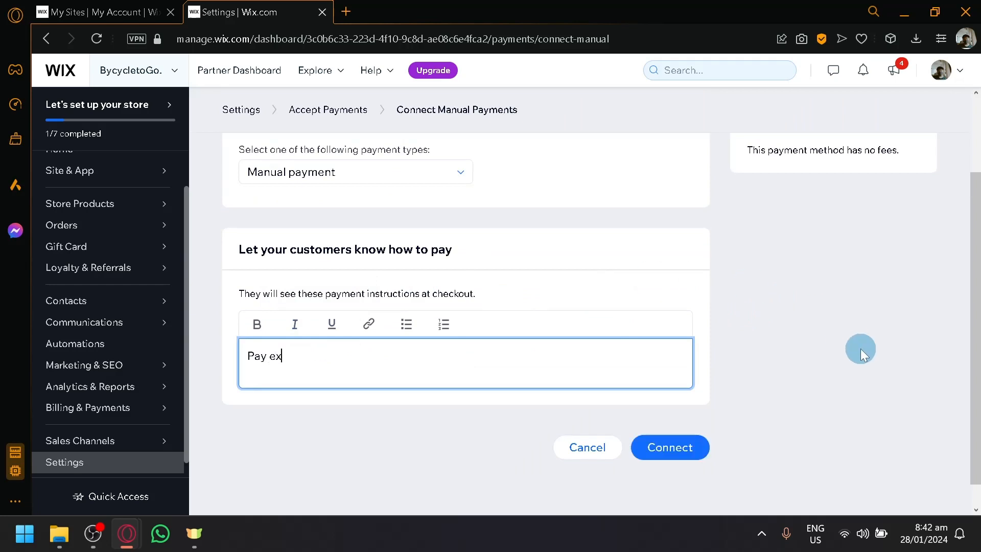
type("act amount + deposit fee.")
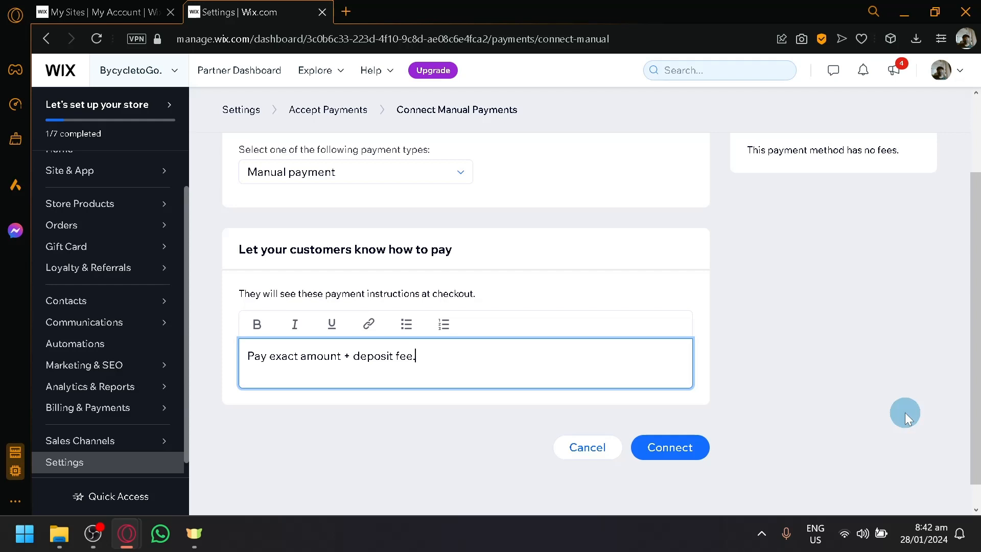
Step: Replace the payment instructions with a note telling customers to look for the contact person, giving that person's name
key("BackSpace")
key("BackSpace")
key("BackSpace")
key("BackSpace")
key("BackSpace")
key("BackSpace")
key("BackSpace")
key("BackSpace")
key("BackSpace")
key("BackSpace")
key("BackSpace")
key("BackSpace")
key("BackSpace")
key("BackSpace")
key("BackSpace")
key("BackSpace")
key("BackSpace")
key("BackSpace")
key("BackSpace")
key("BackSpace")
key("BackSpace")
key("BackSpace")
key("BackSpace")
key("BackSpace")
key("BackSpace")
key("BackSpace")
key("BackSpace")
key("BackSpace")
key("BackSpace")
key("BackSpace")
key("BackSpace")
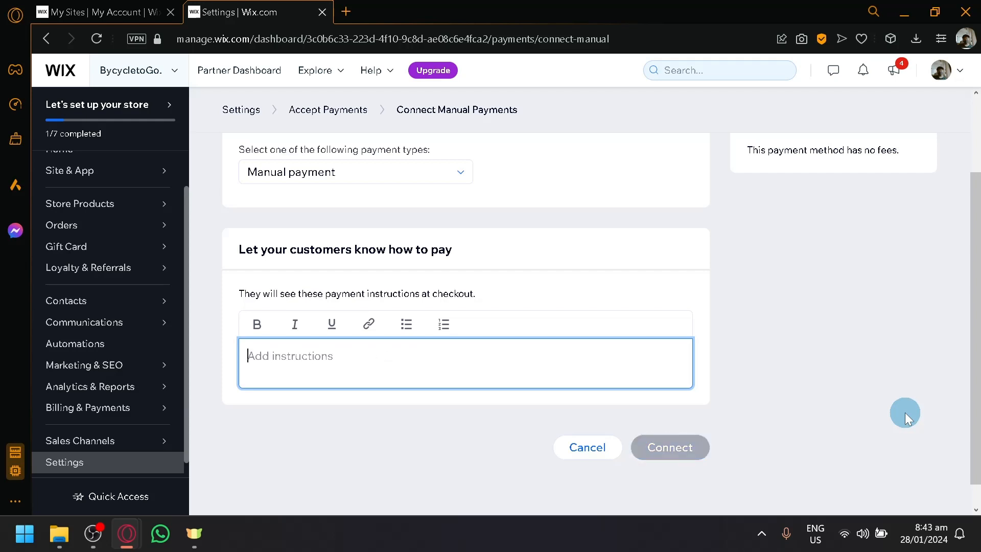
type("Look f")
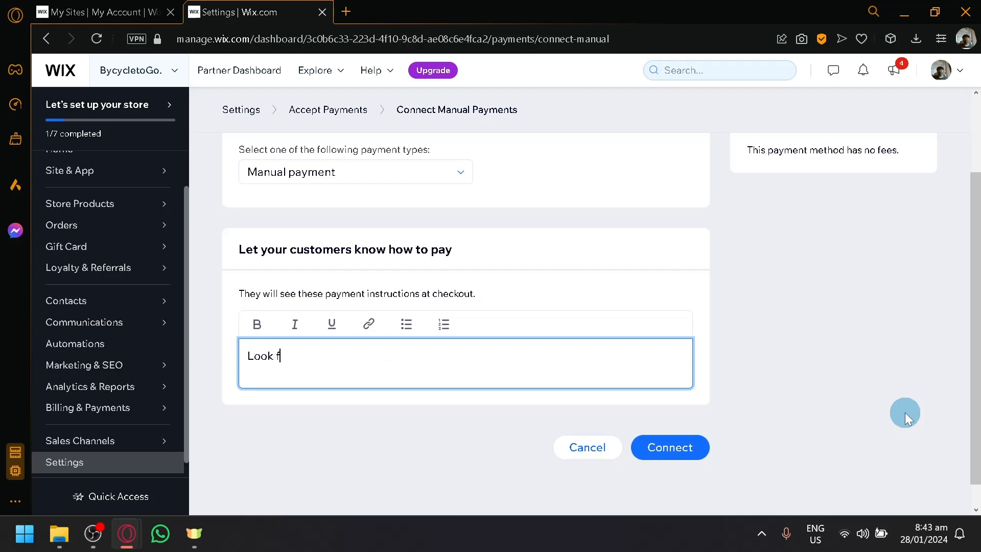
type("or Ma'am Faith.")
Step: Keep Manual payment as the payment type, connect the method and close the site upgrade prompt
scroll(914, 425, "up", 2)
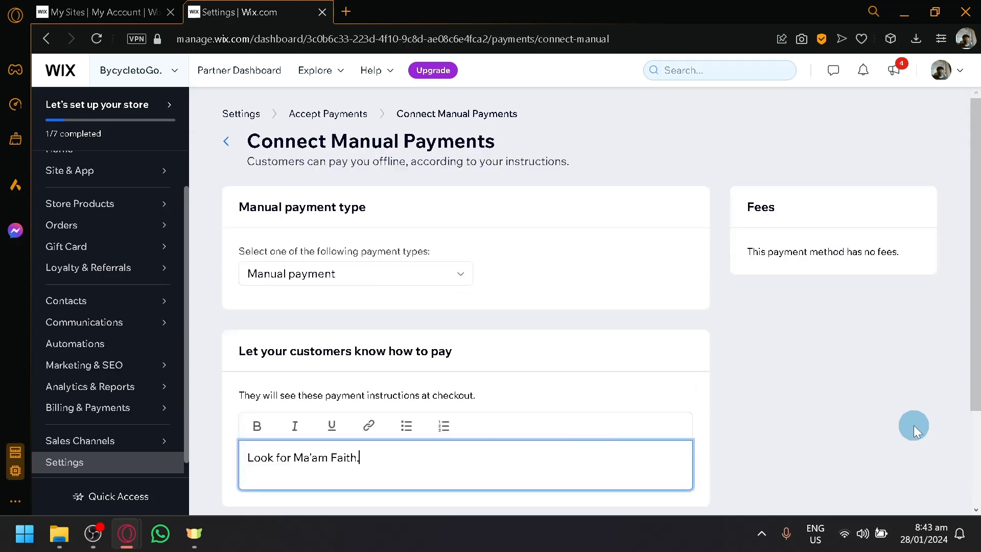
scroll(914, 425, "down", 3)
scroll(607, 319, "up", 3)
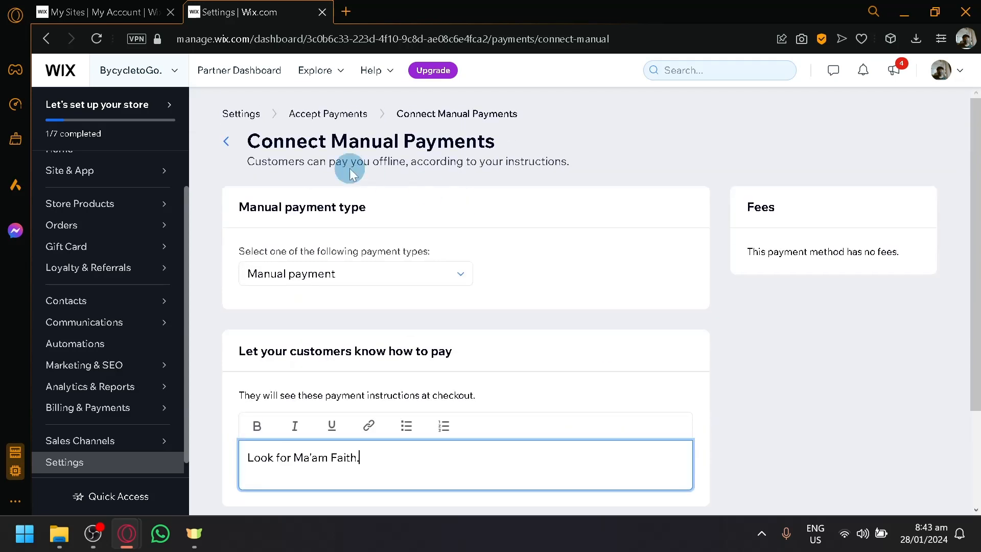
left_click(414, 274)
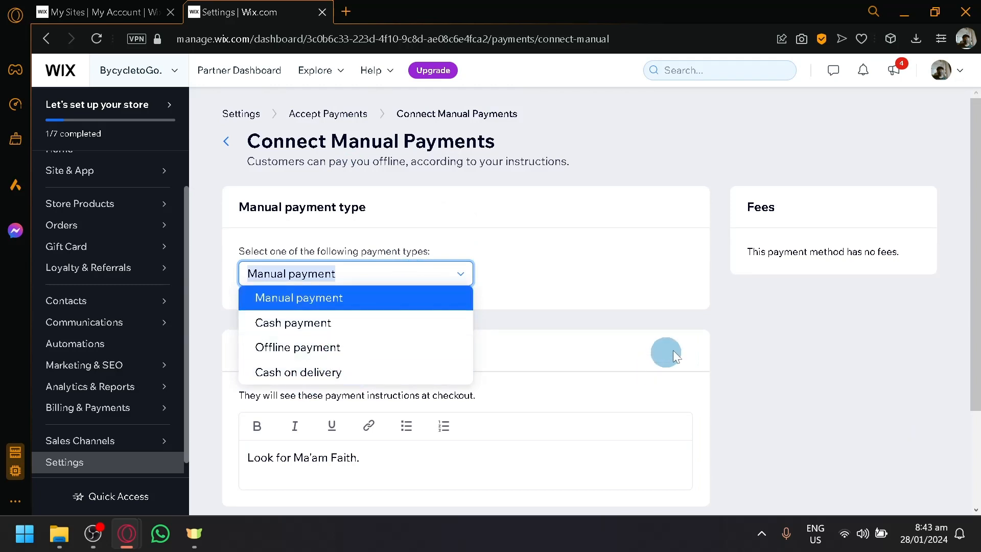
scroll(795, 417, "down", 3)
left_click(708, 426)
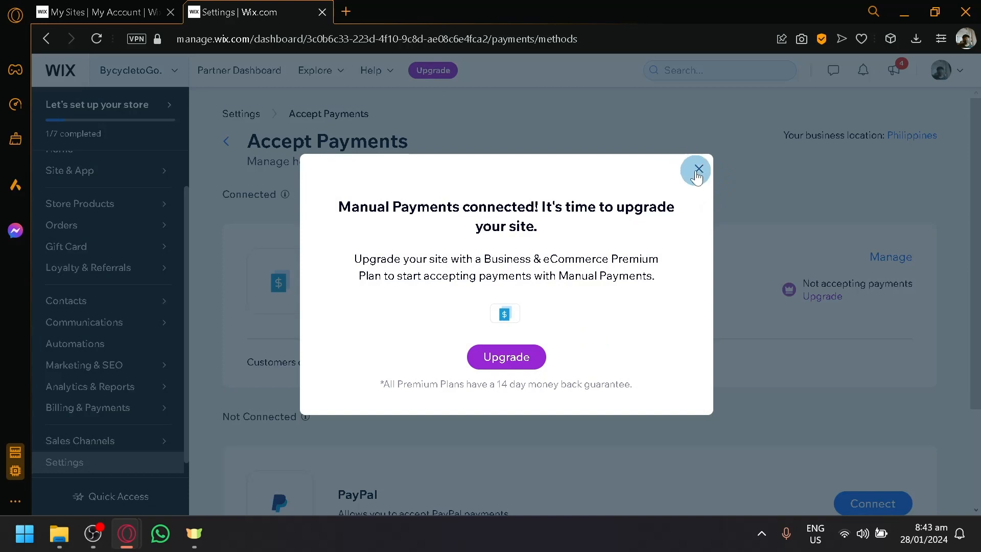
left_click(698, 170)
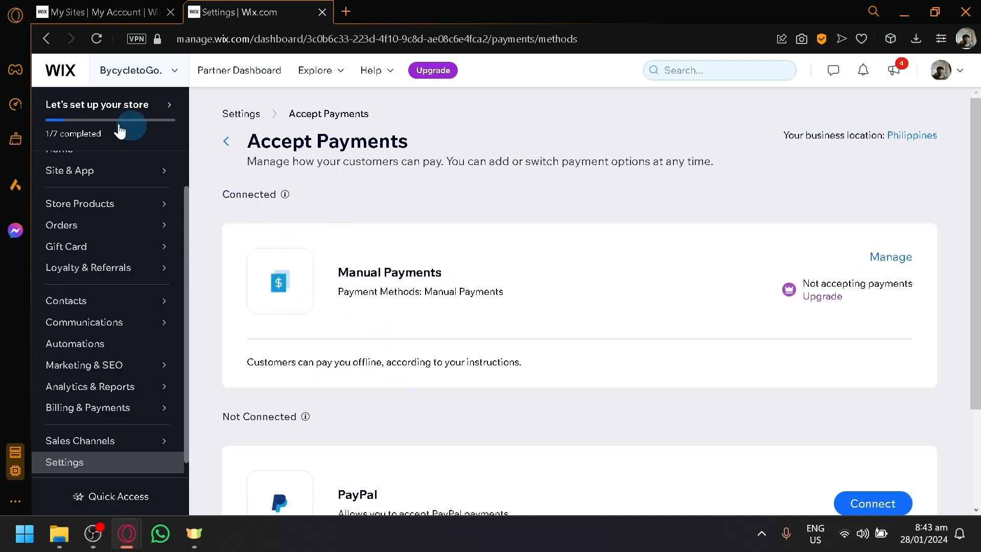
Step: Revisit the payment methods task from the store setup checklist and return to the Setup page
left_click(88, 125)
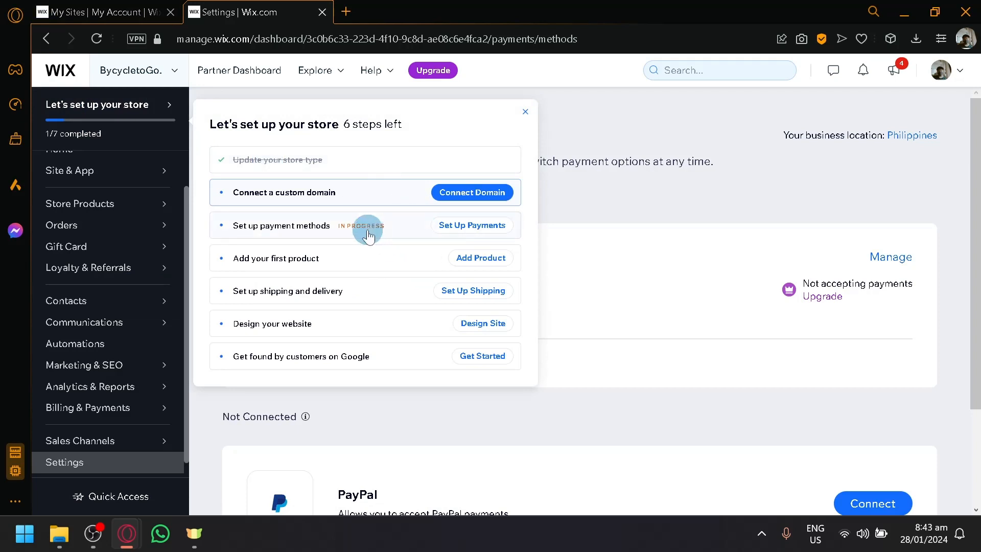
left_click(365, 234)
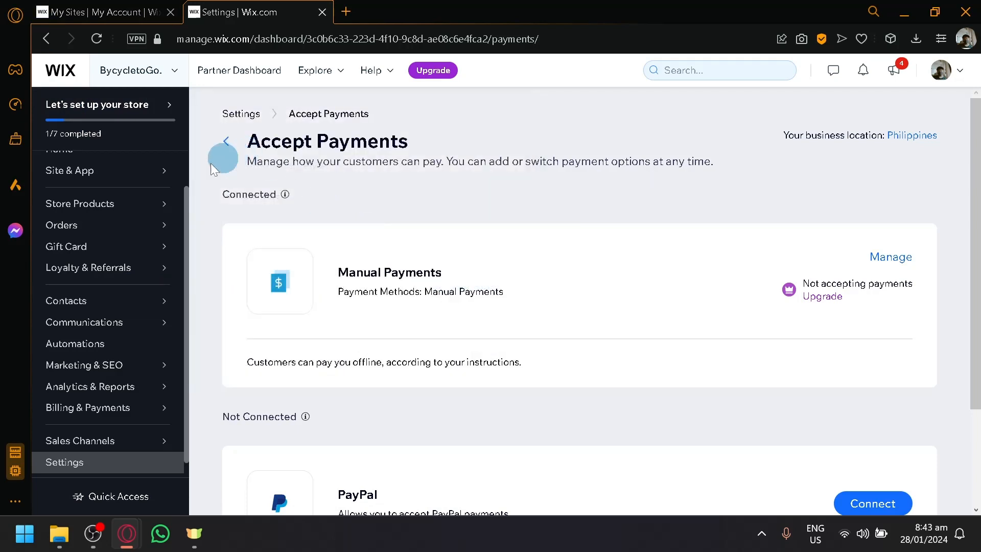
scroll(145, 192, "up", 2)
left_click(124, 185)
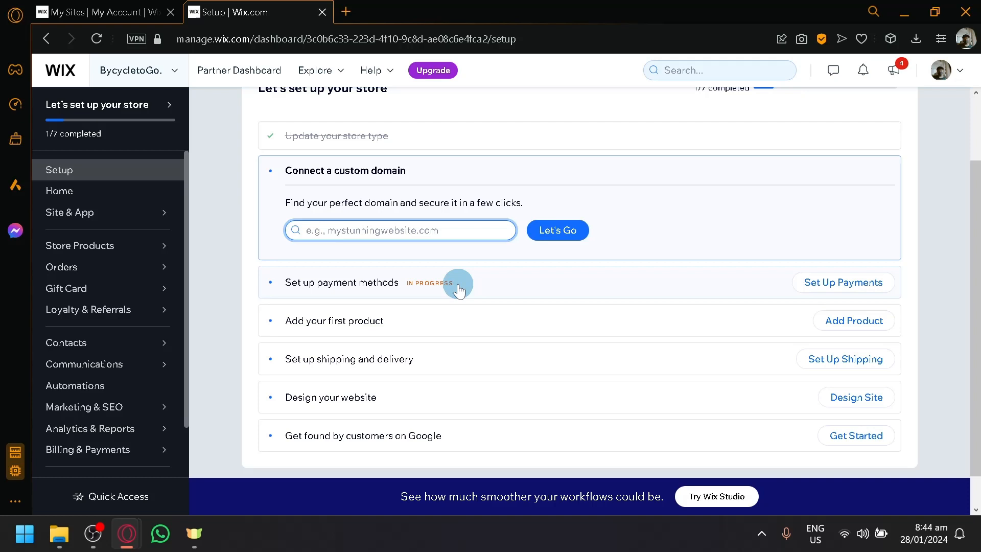
Step: Open the site upgrade page showing the Premium plans
right_click(444, 78)
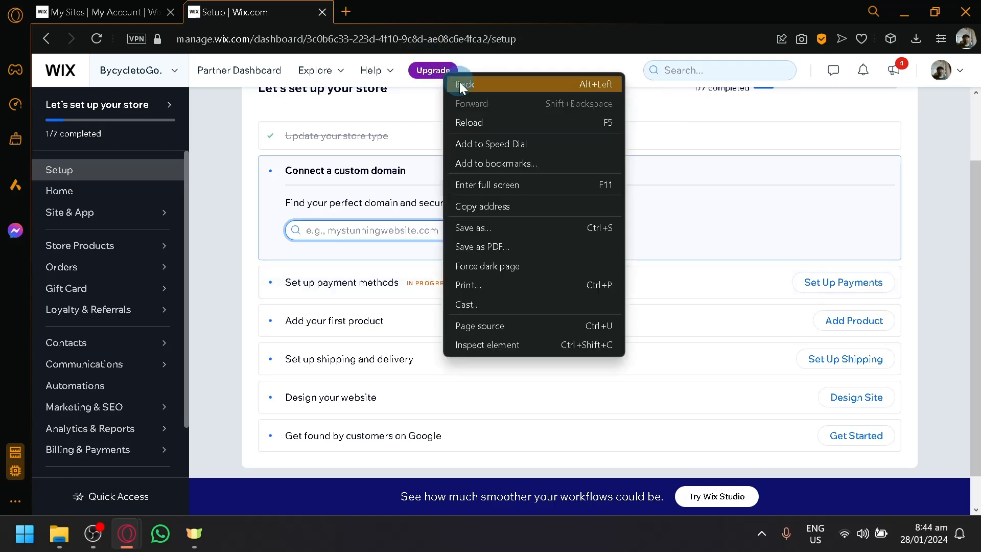
left_click(418, 57)
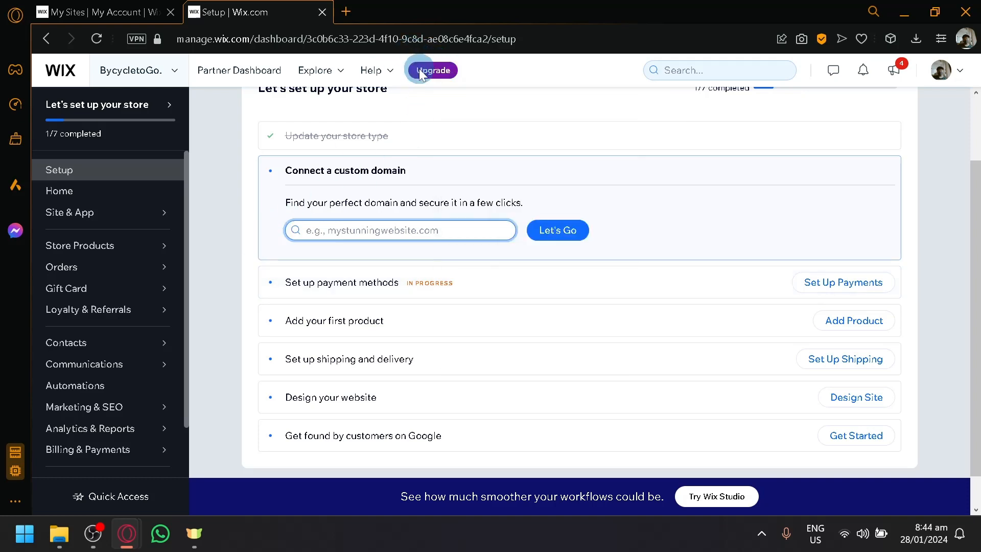
left_click(419, 69)
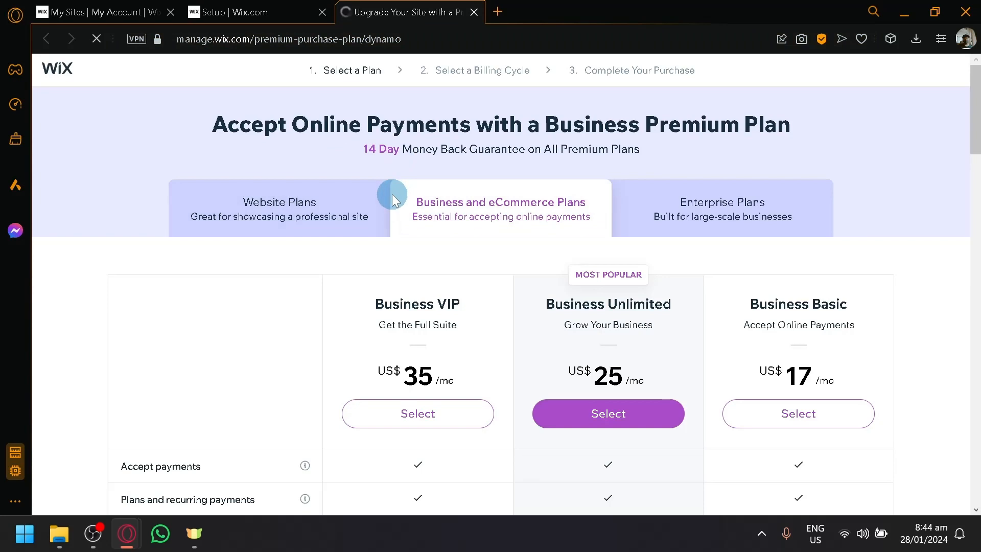
Step: Compare the prices and included features of the Business VIP, Business Unlimited and Business Basic plans
scroll(388, 201, "down", 2)
scroll(389, 200, "up", 2)
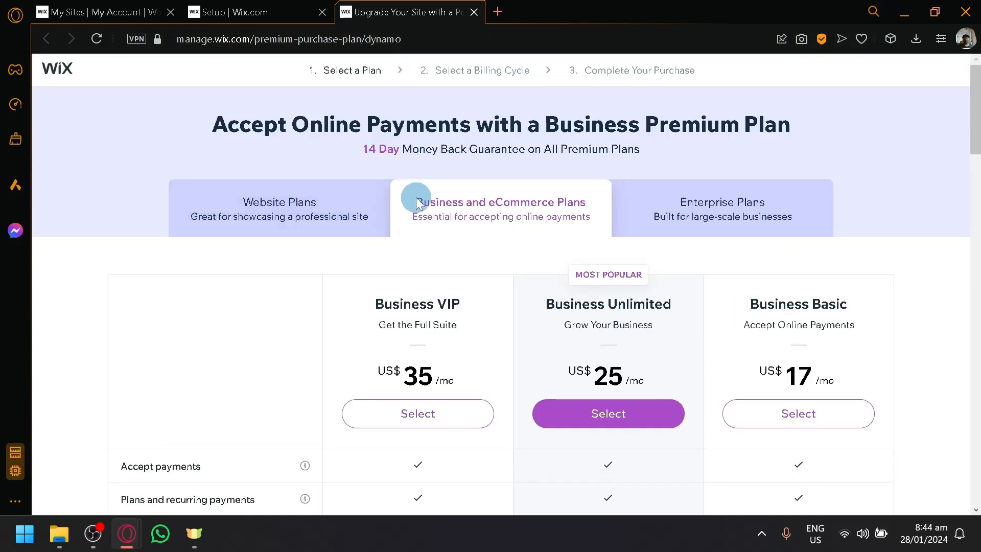
left_click(270, 7)
left_click(403, 7)
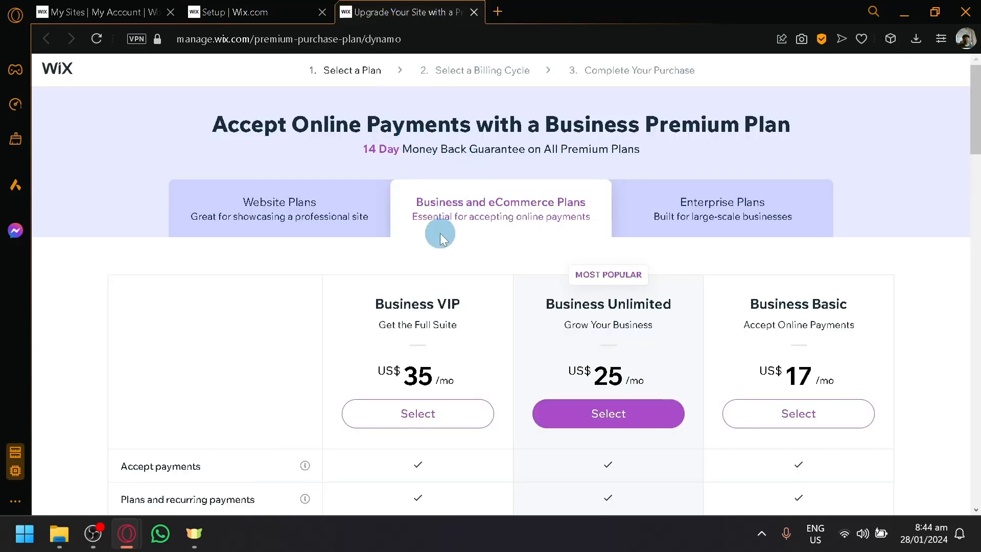
scroll(518, 232, "down", 4)
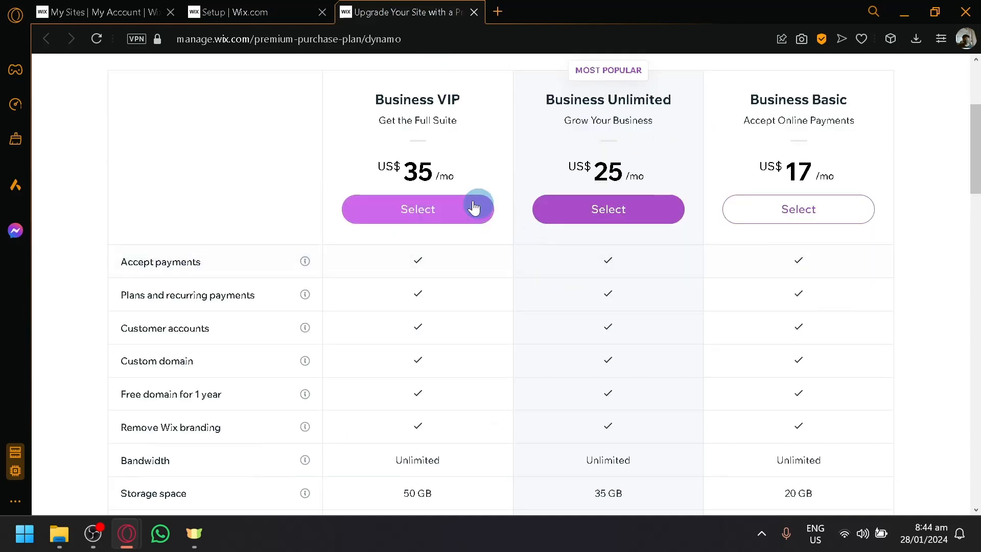
scroll(440, 181, "down", 7)
scroll(440, 181, "up", 12)
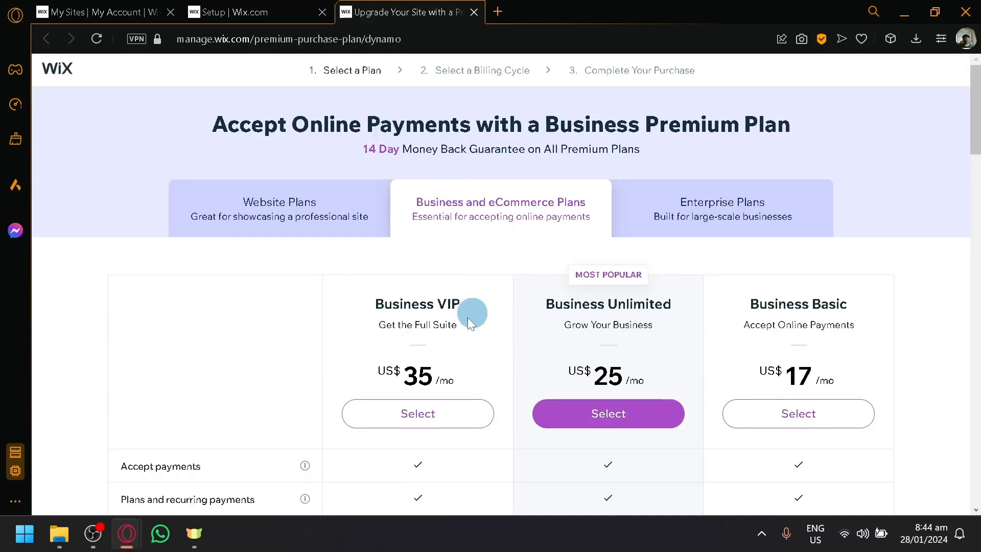
scroll(461, 342, "down", 2)
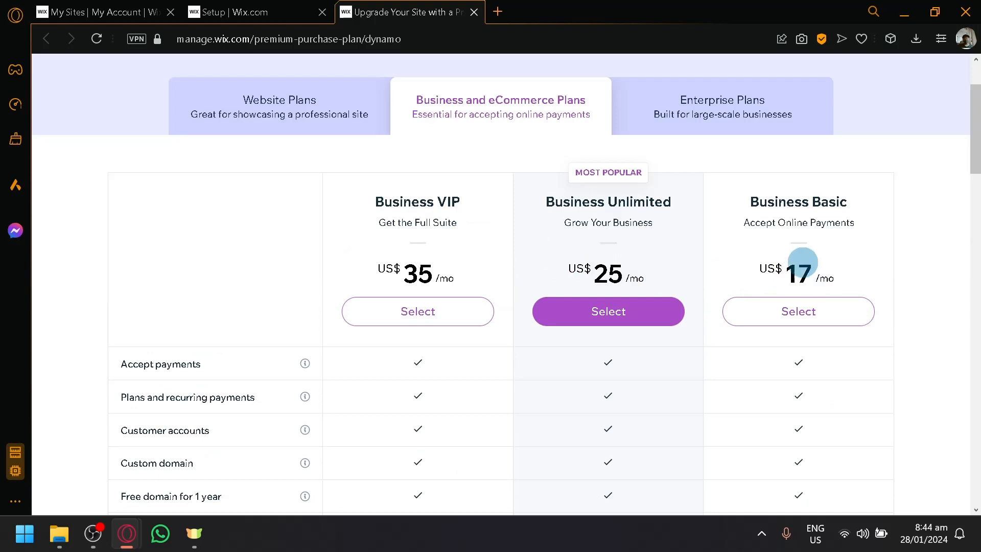
scroll(792, 176, "down", 2)
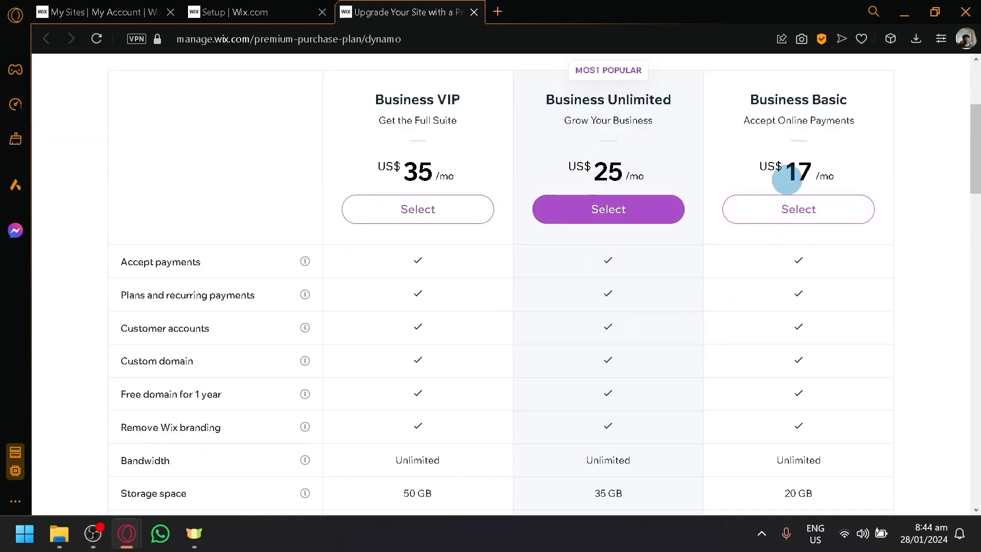
scroll(797, 204, "down", 3)
scroll(801, 209, "up", 3)
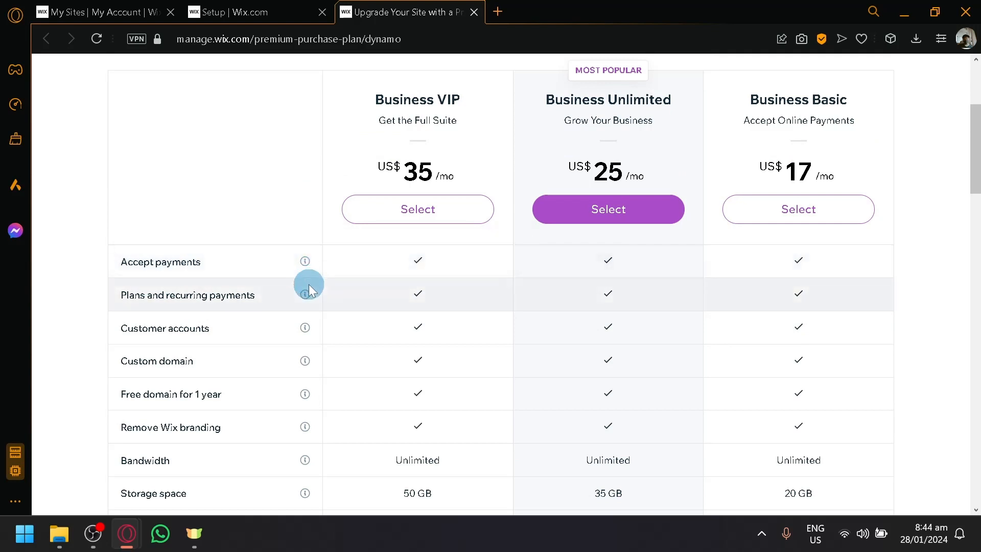
Step: Read the explanations of customer accounts, custom domain and free domain, and review the remaining plan features including the eCommerce platform section
mouse_move(305, 330)
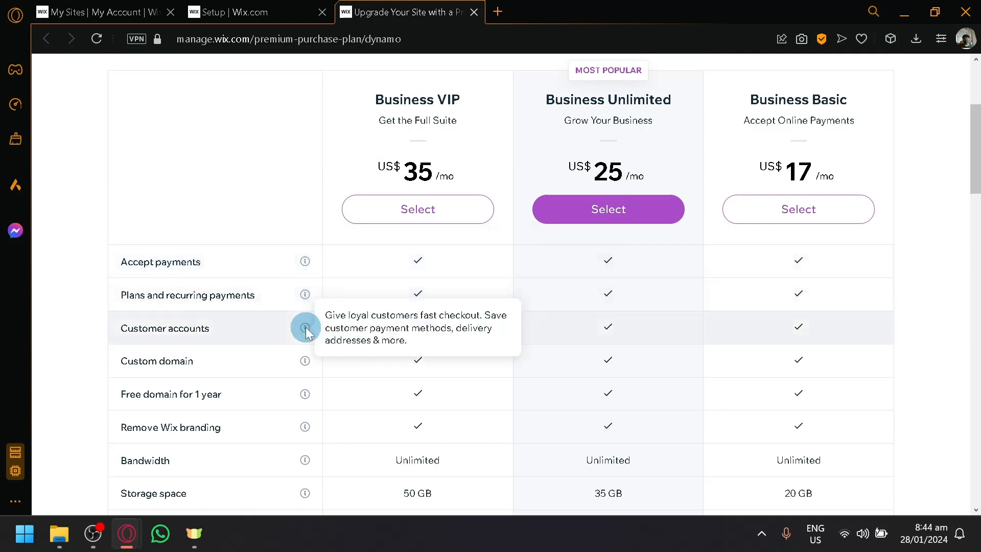
mouse_move(308, 363)
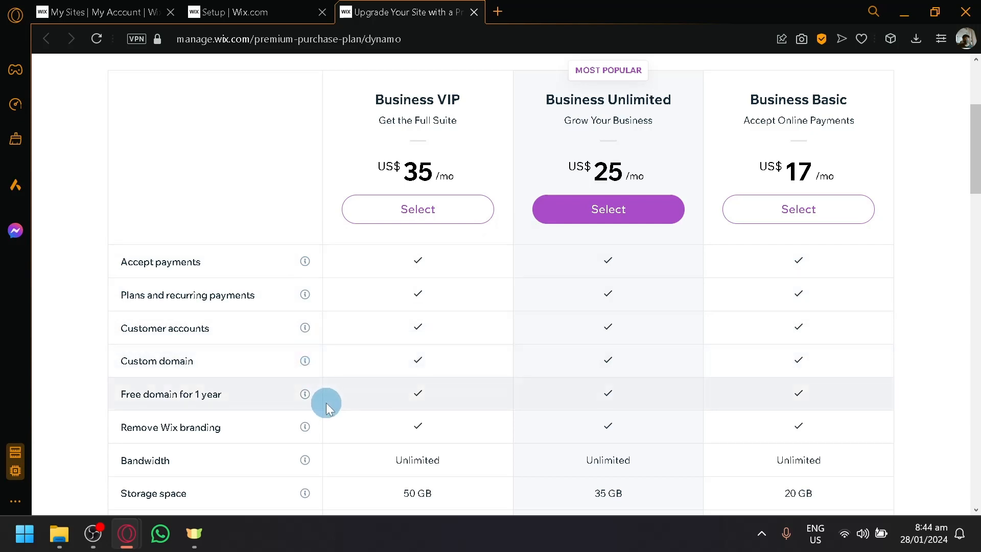
mouse_move(306, 399)
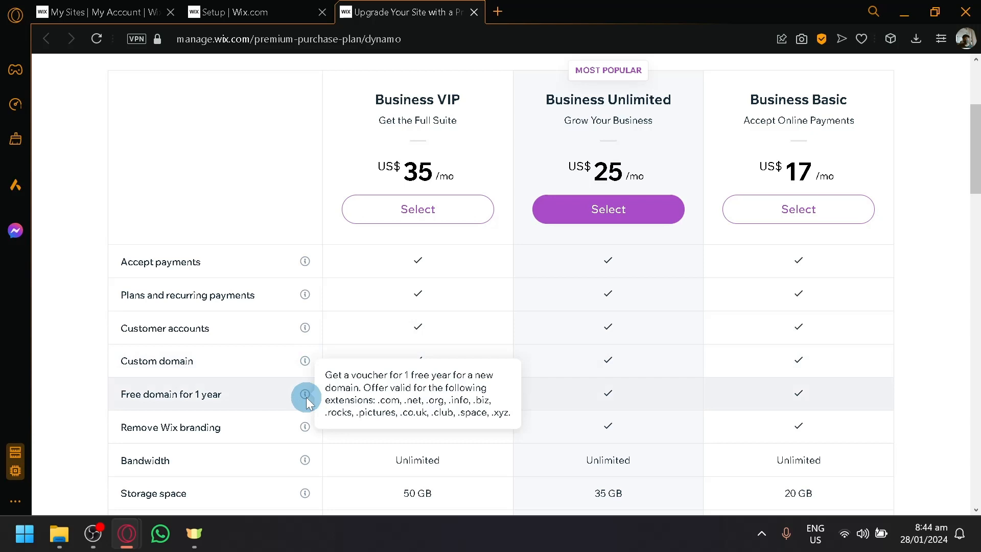
scroll(305, 397, "down", 3)
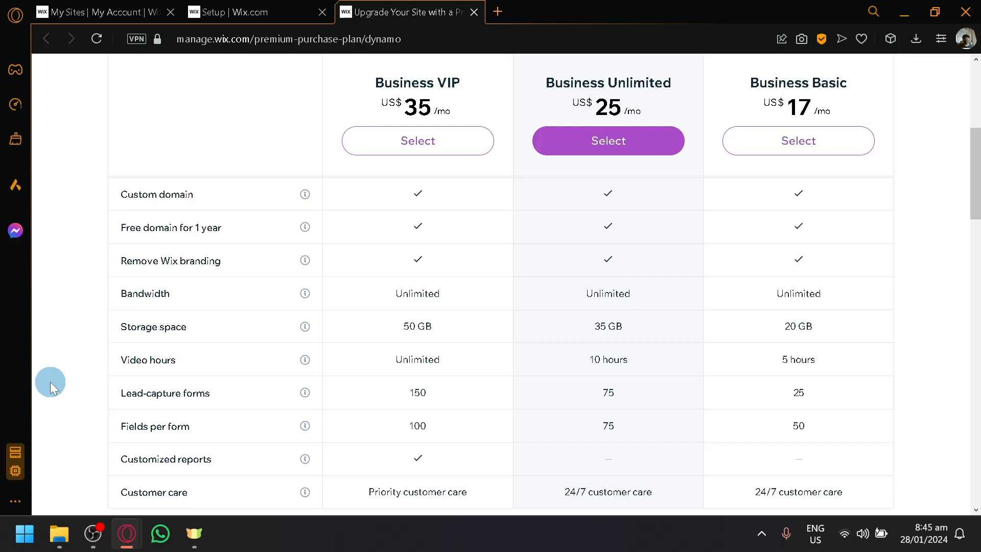
scroll(480, 240, "down", 12)
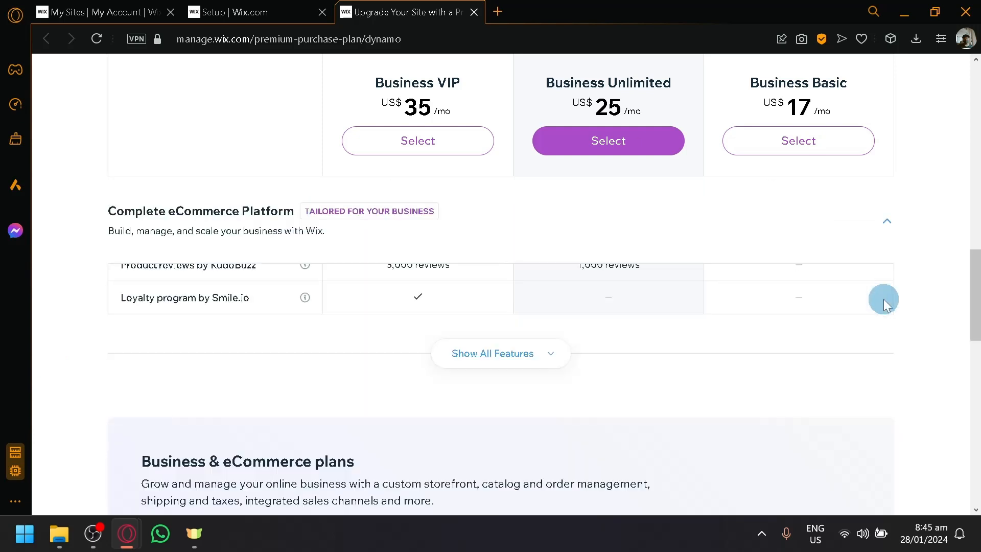
scroll(884, 299, "up", 12)
scroll(884, 299, "up", 8)
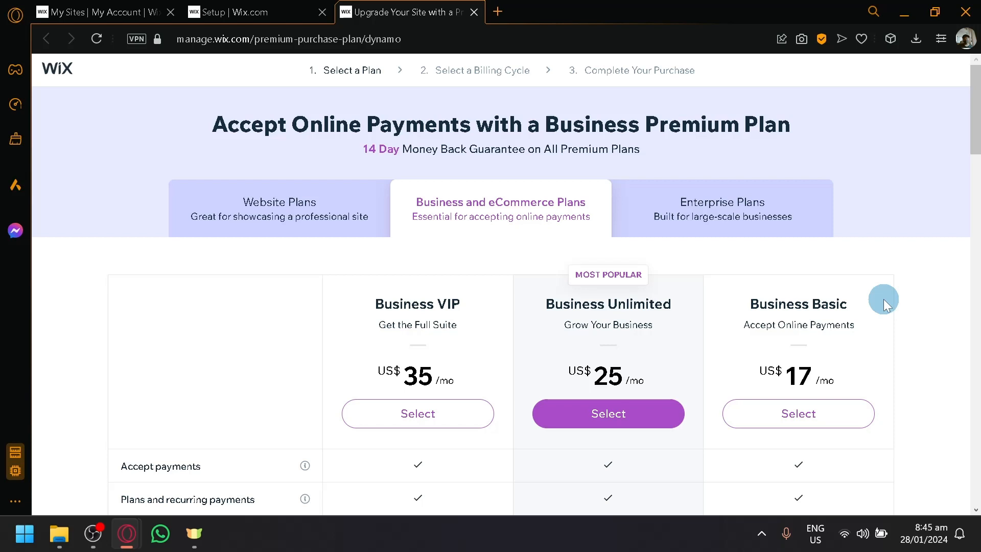
Step: Return to the store setup checklist and open its task for adding the first product
left_click(304, 11)
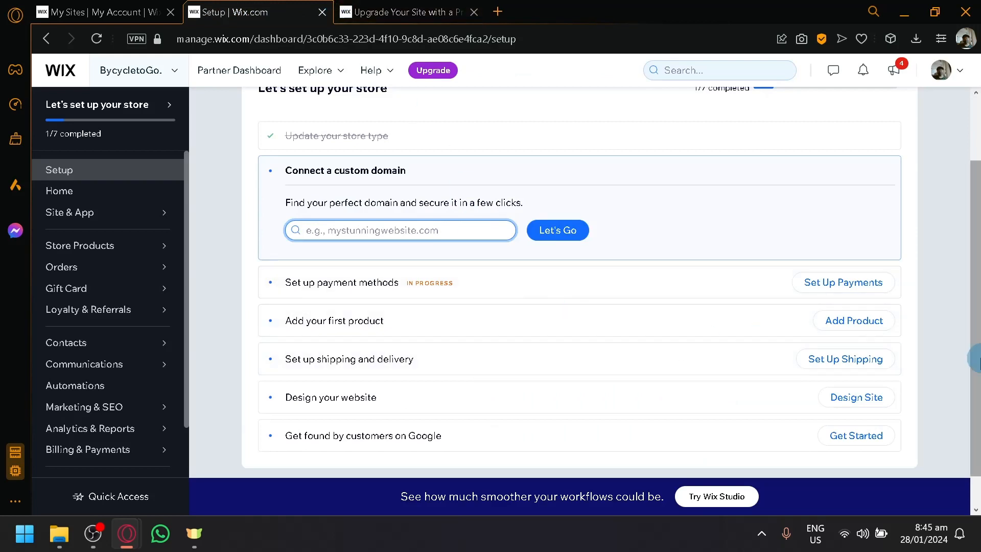
left_click(871, 322)
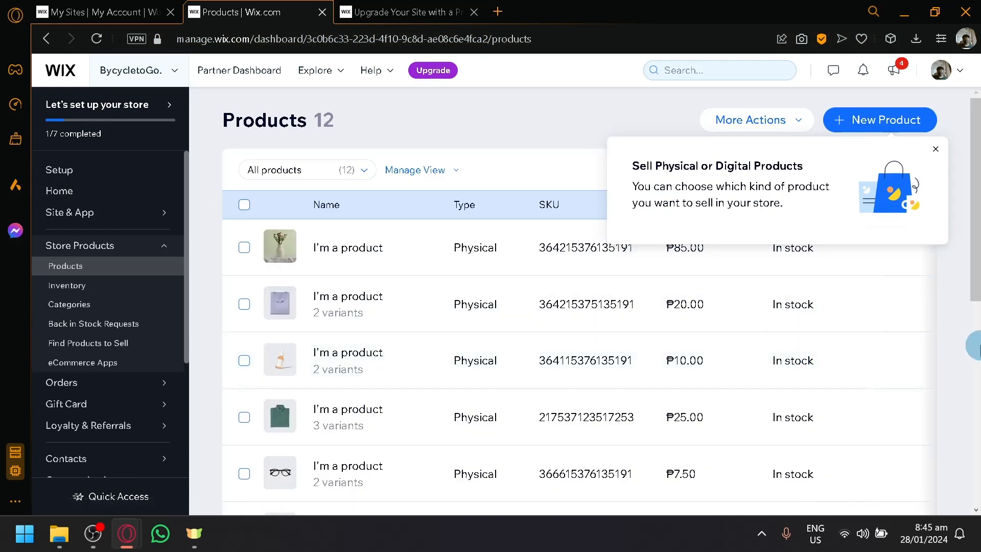
scroll(869, 286, "down", 4)
scroll(286, 260, "up", 4)
scroll(153, 306, "down", 1)
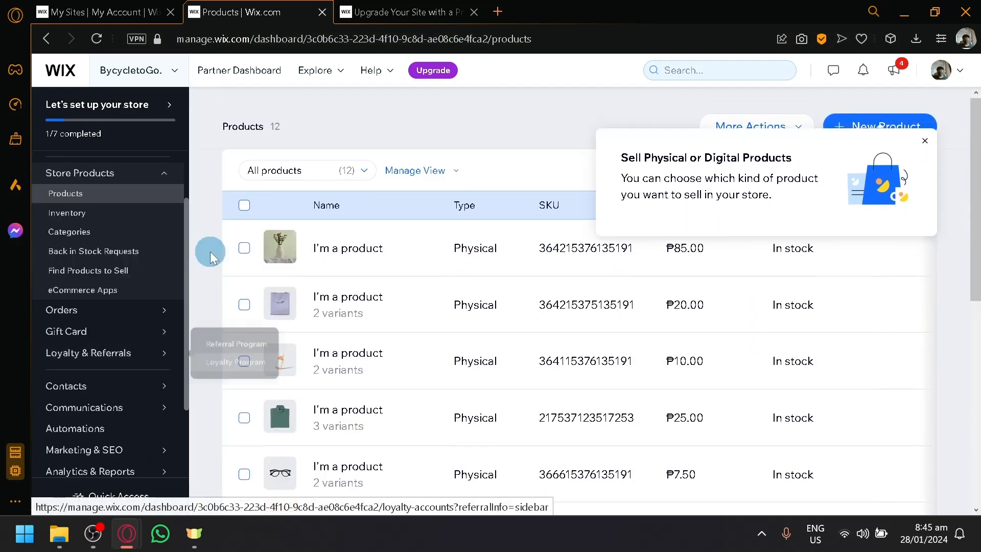
Step: Select all the sample products in the store and delete them in bulk, dismissing the product type tip
left_click(244, 205)
scroll(466, 293, "down", 5)
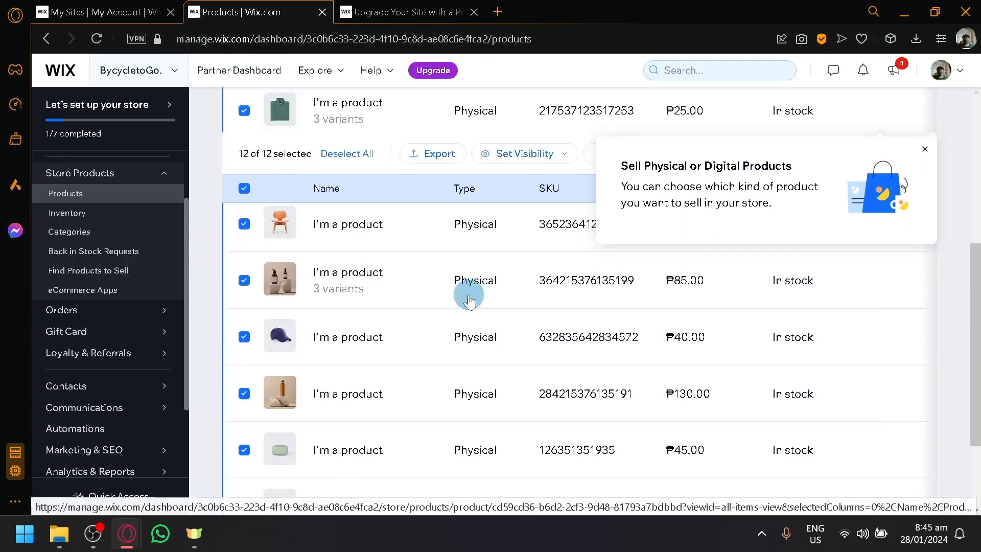
scroll(498, 327, "up", 5)
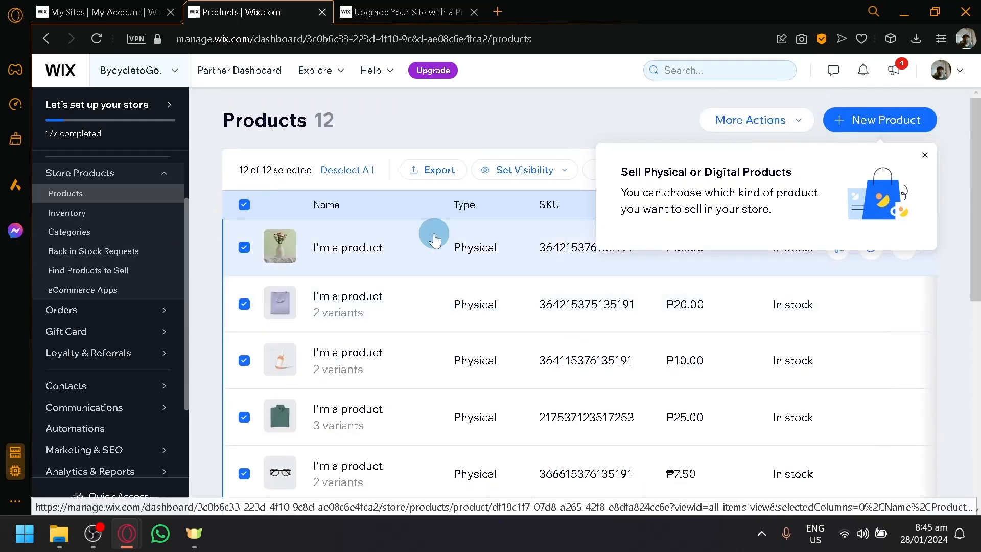
left_click(924, 159)
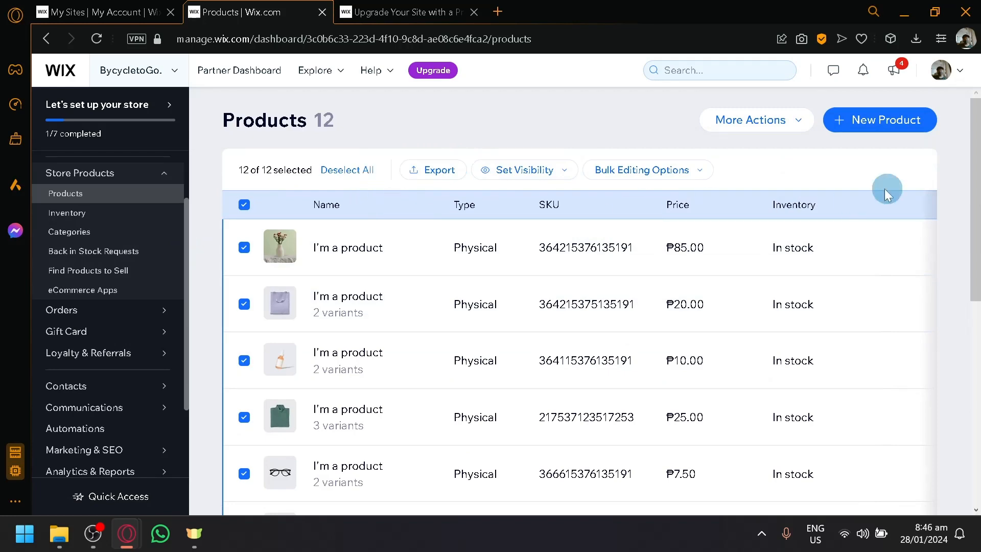
left_click(698, 169)
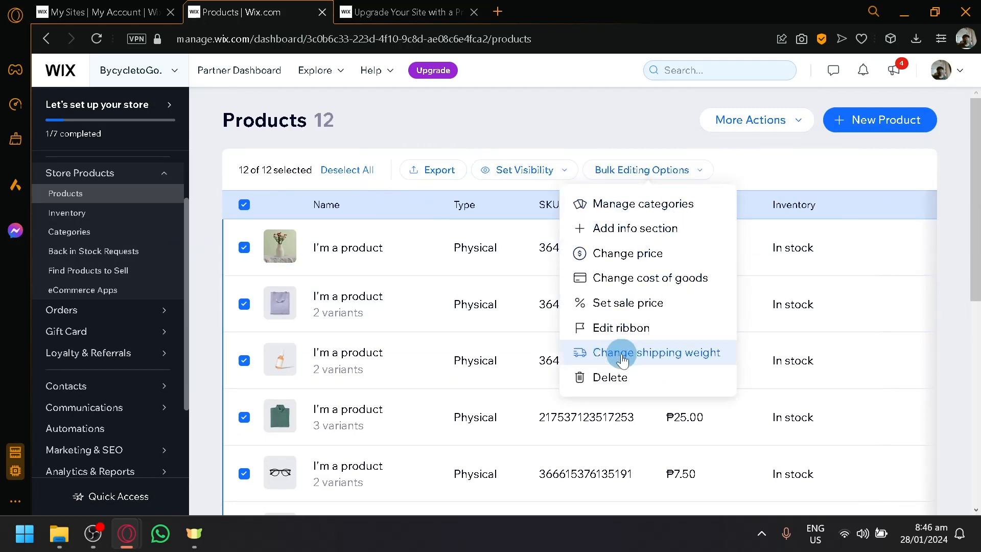
left_click(621, 377)
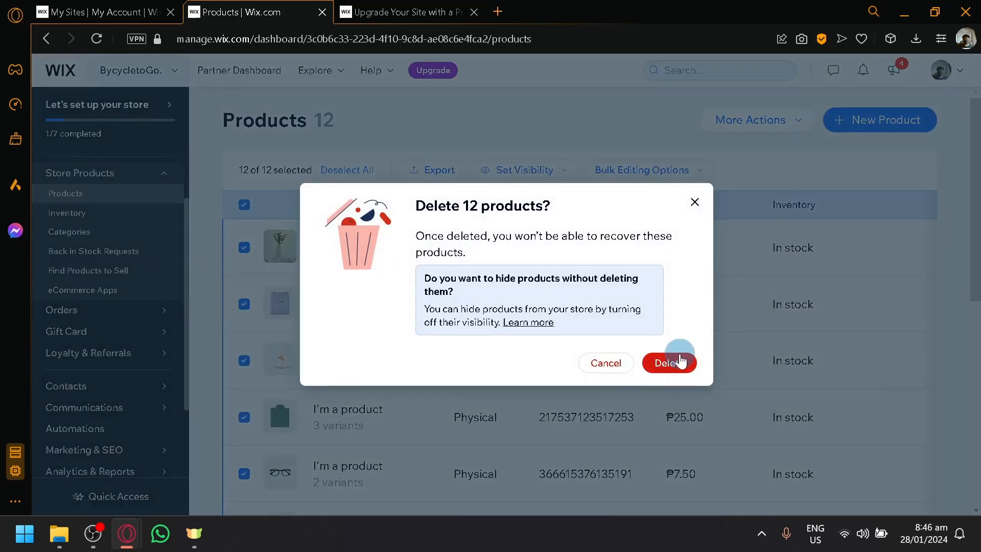
left_click(680, 361)
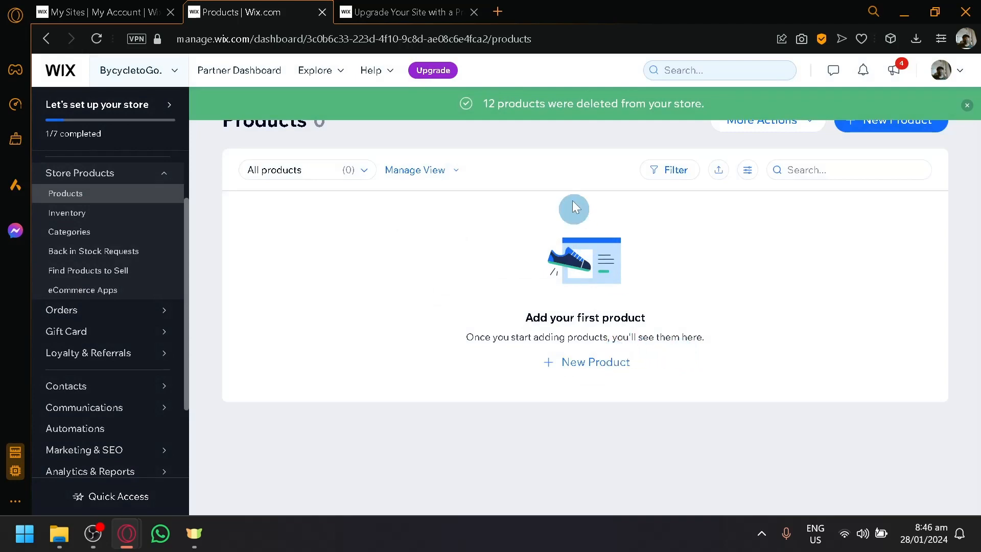
Step: Open pexels.com in a new browser tab and search its photos for "bicycle"
left_click(502, 11)
type("pexels.com")
key("Return")
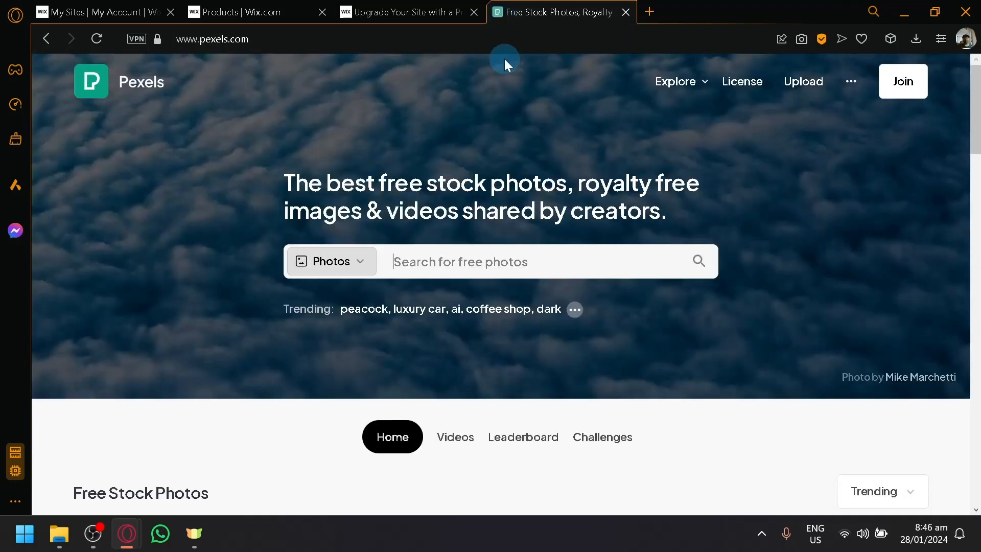
left_click(499, 266)
type("bicy")
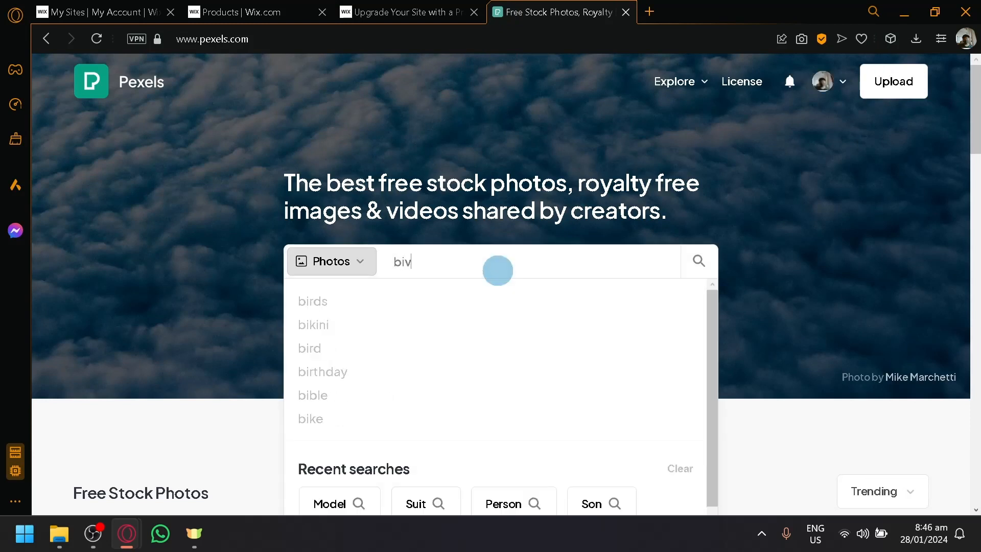
type("cle")
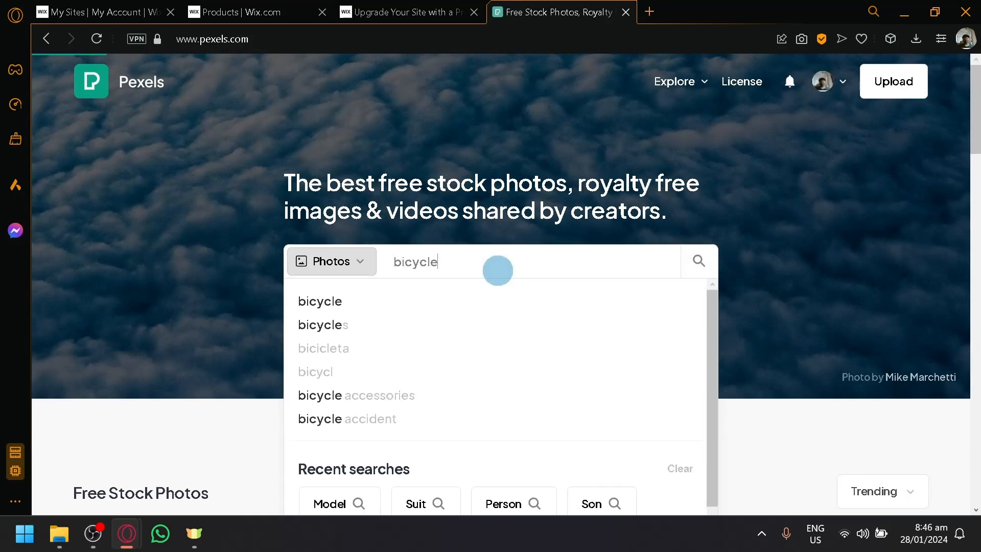
key("Return")
Step: Download the photo of the lone BMX bike parked beside a skate ramp under a concrete bridge
scroll(475, 291, "down", 5)
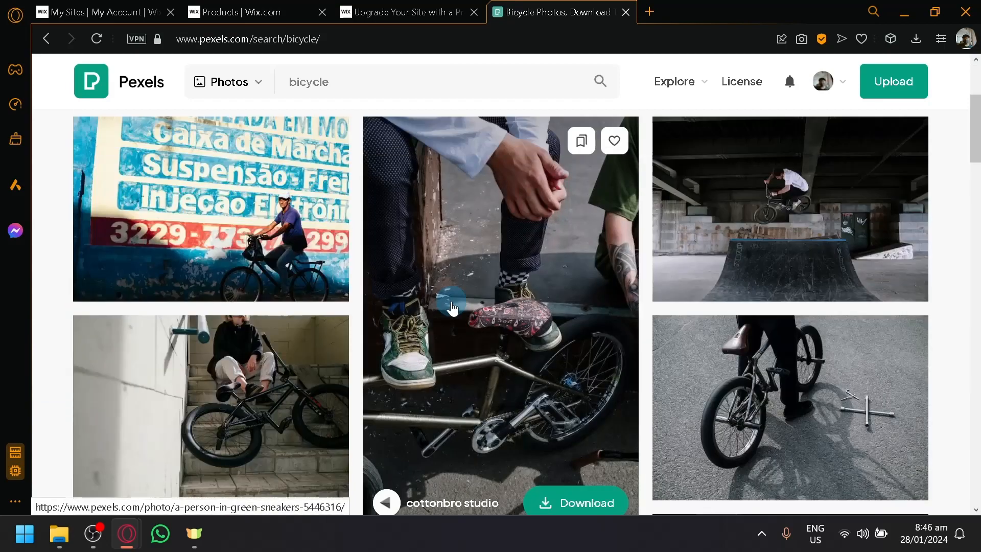
scroll(450, 302, "down", 6)
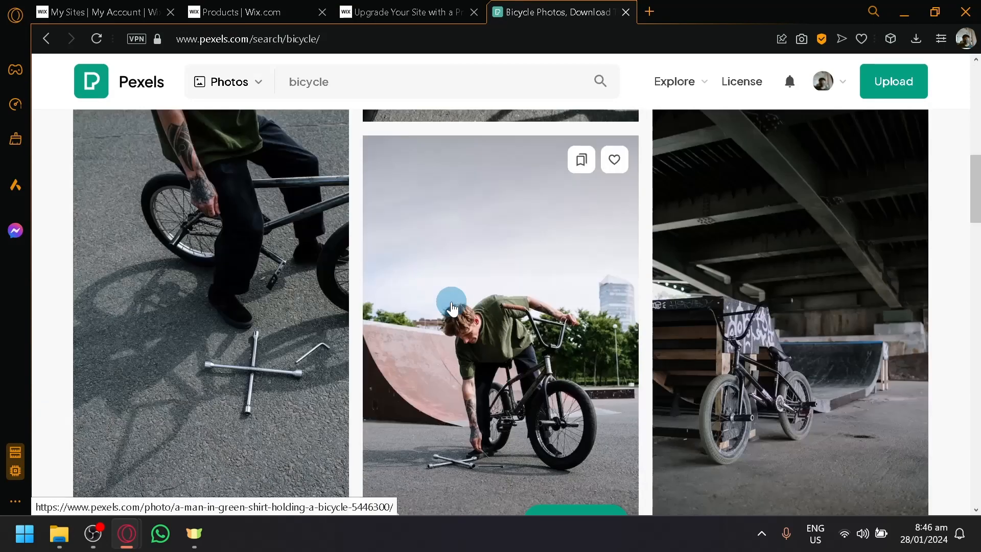
scroll(822, 346, "down", 5)
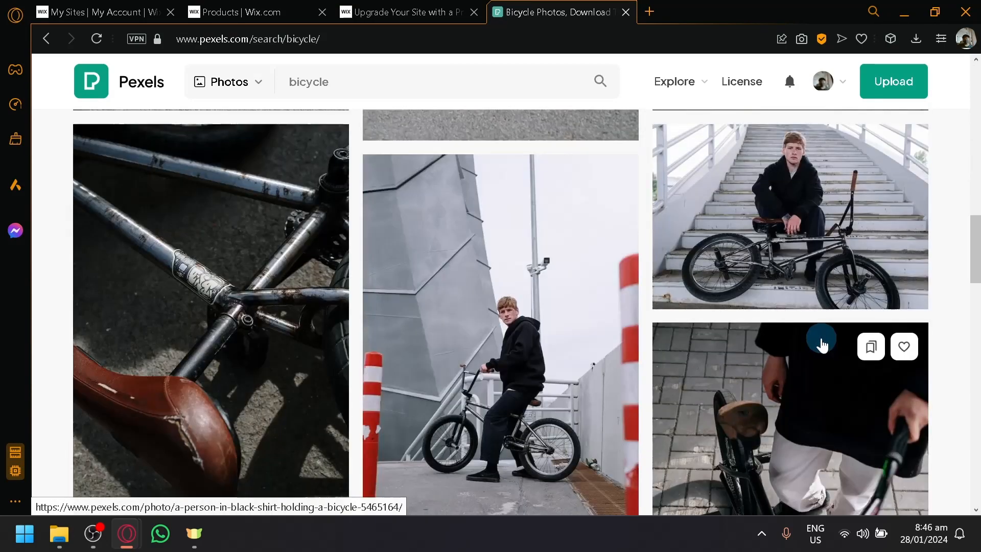
scroll(821, 345, "up", 15)
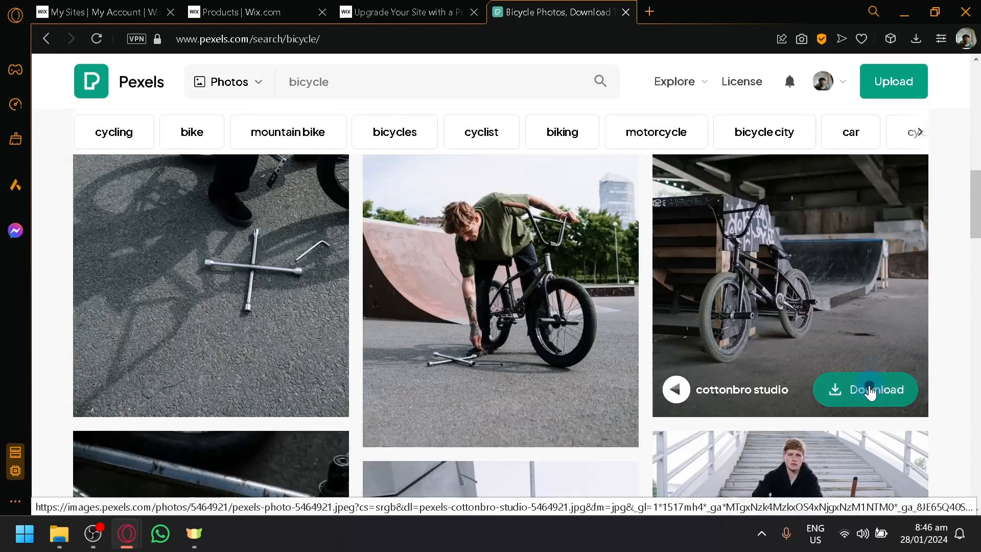
left_click(867, 390)
Step: Switch back to the Wix Products page and start a new physical product
left_click(388, 12)
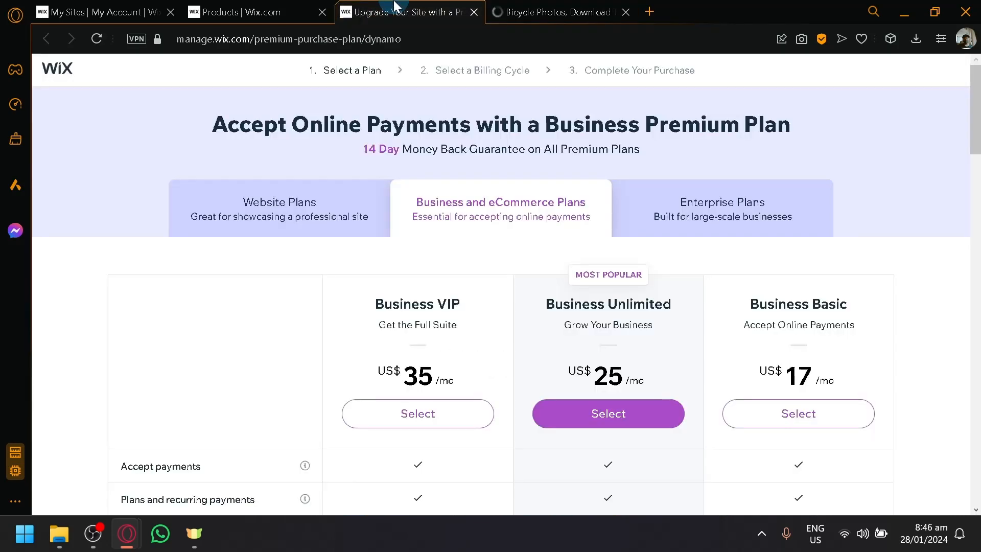
left_click(283, 10)
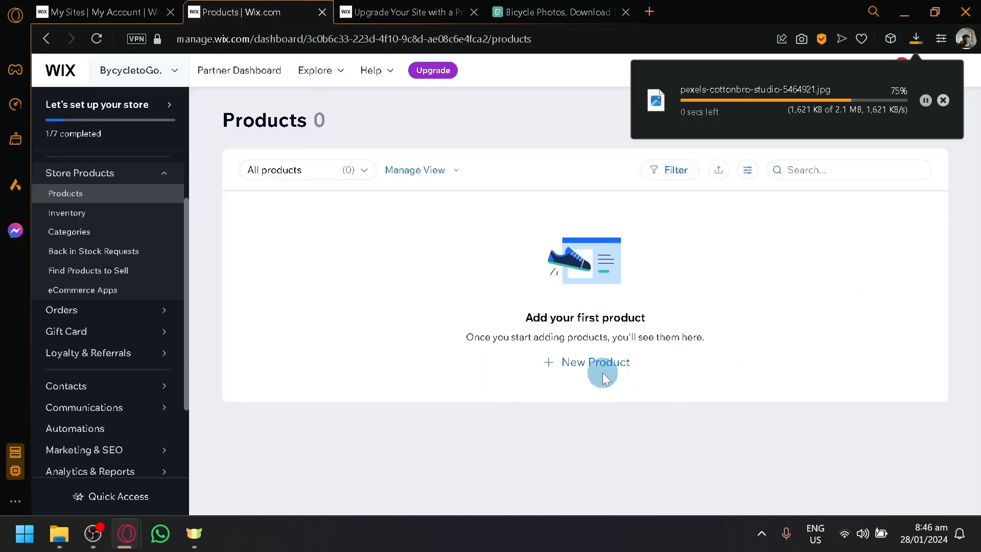
left_click(593, 363)
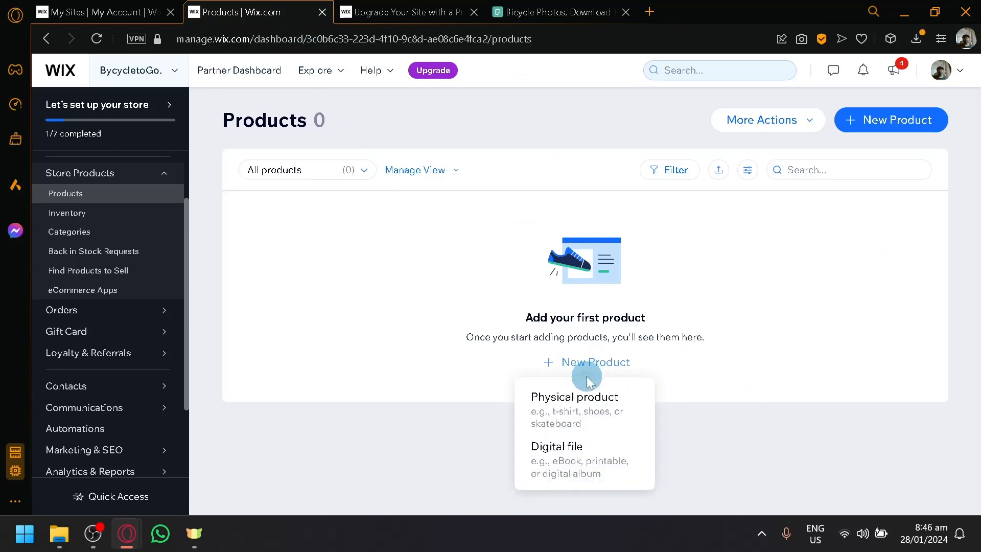
left_click(605, 412)
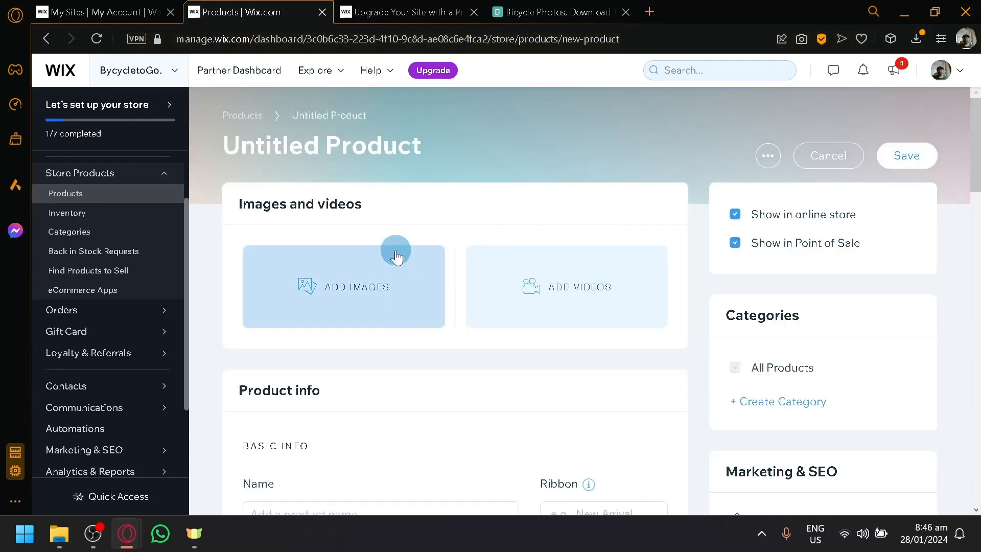
Step: Upload the downloaded BMX photo pexels-cottonbro-studio-5464921.jpg to the site files and add it as the product's image
left_click(382, 281)
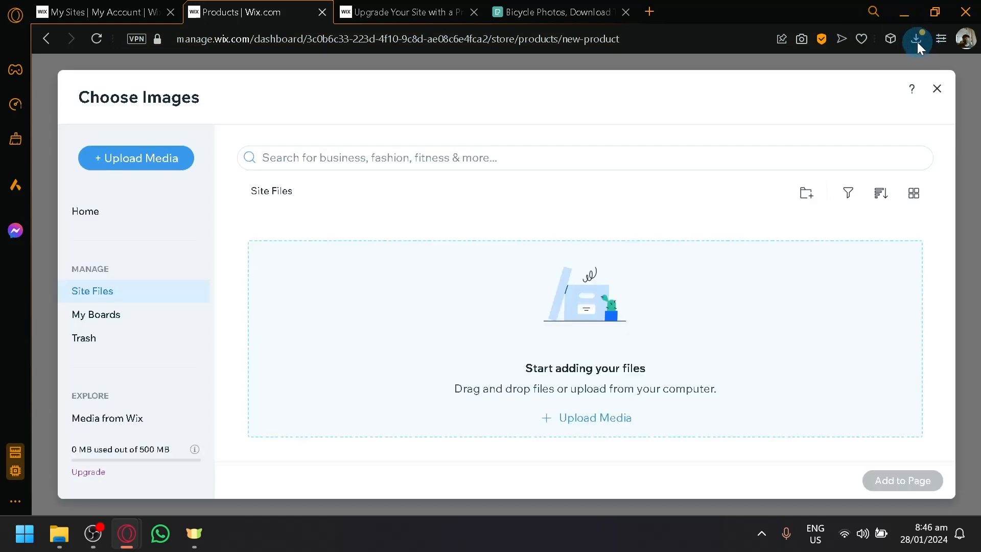
left_click(916, 39)
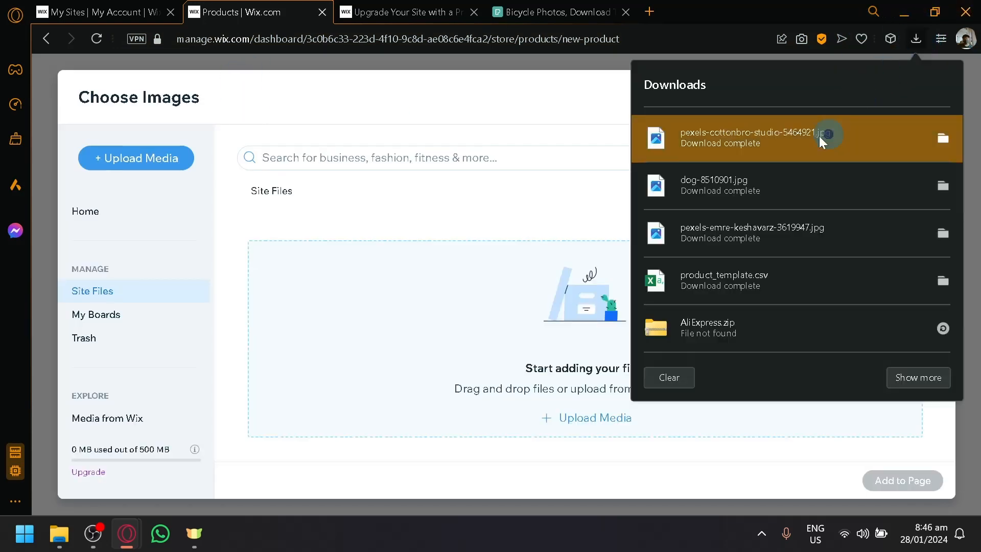
left_click_drag(820, 136, 498, 326)
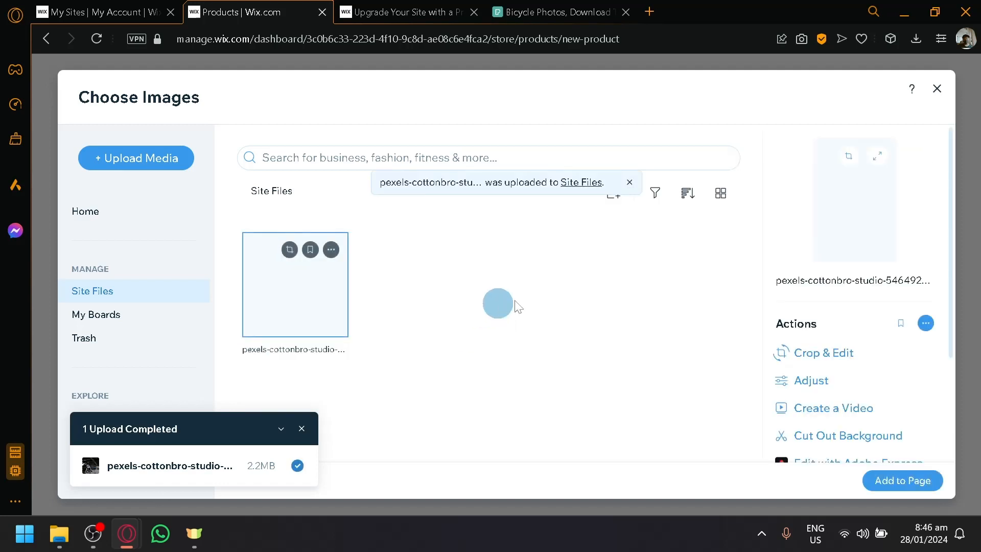
left_click(918, 484)
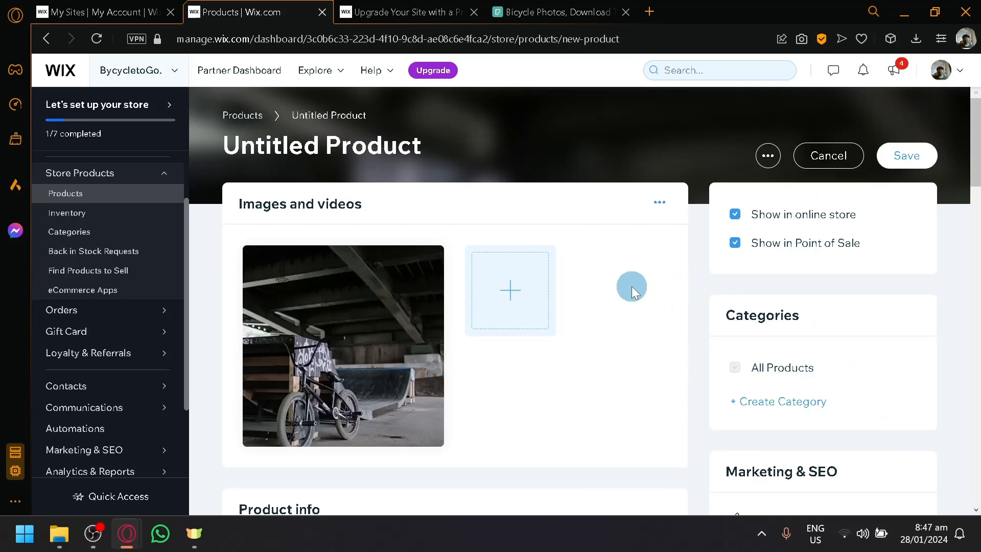
Step: Name the product "BMX Type" in its basic info
scroll(632, 286, "down", 2)
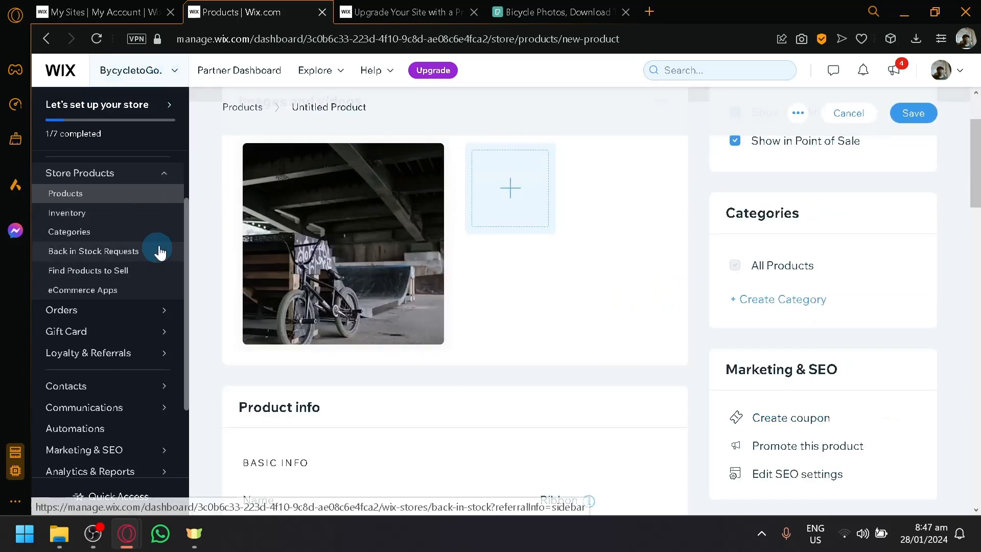
scroll(199, 259, "down", 4)
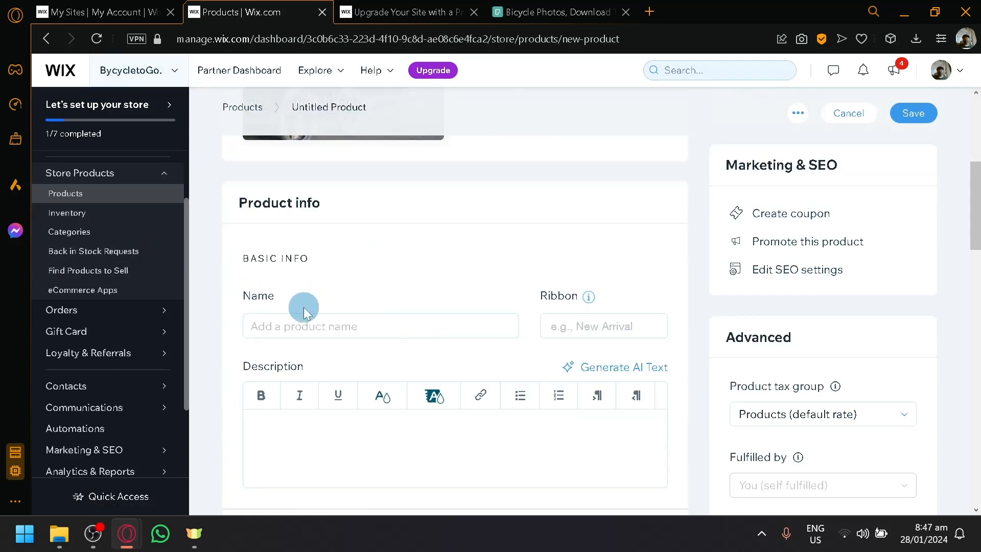
left_click(336, 326)
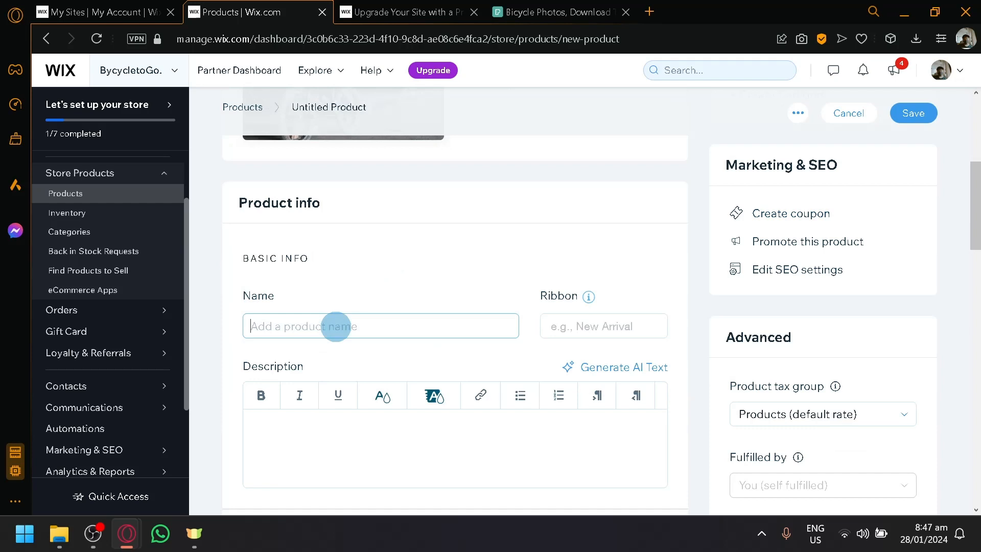
type("BMX")
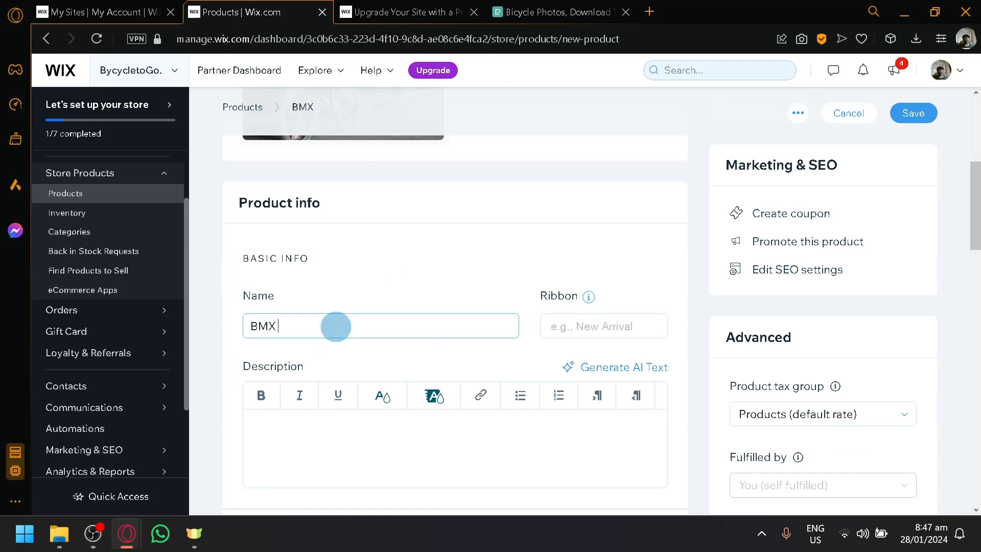
type(" Type")
scroll(336, 326, "up", 5)
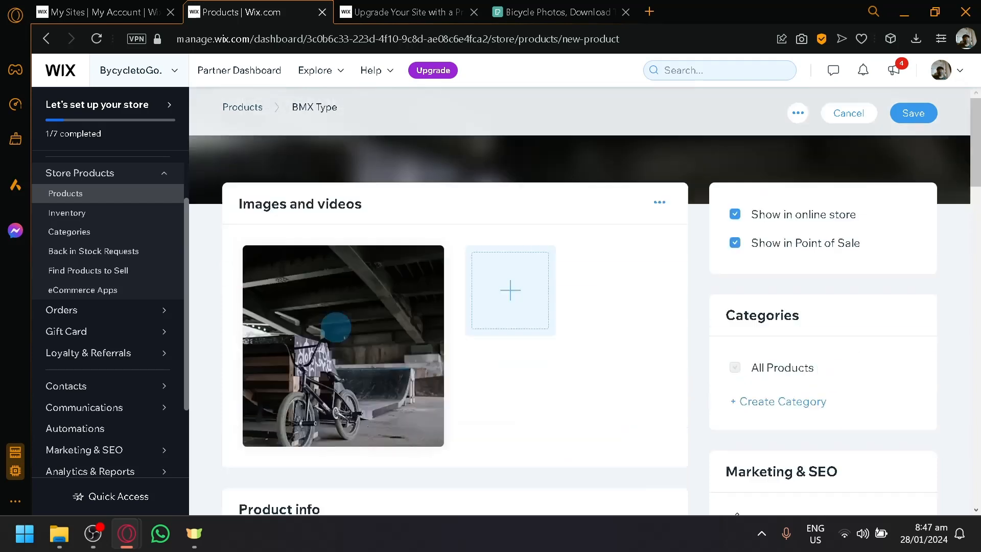
scroll(527, 353, "down", 5)
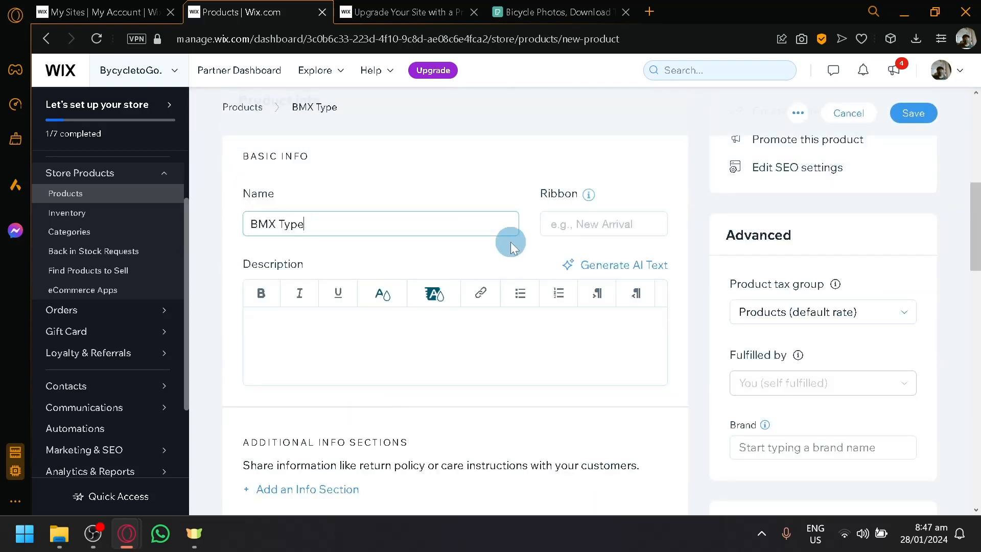
Step: Give the product the ribbon "Used-For Rent"
left_click(579, 224)
left_click(534, 340)
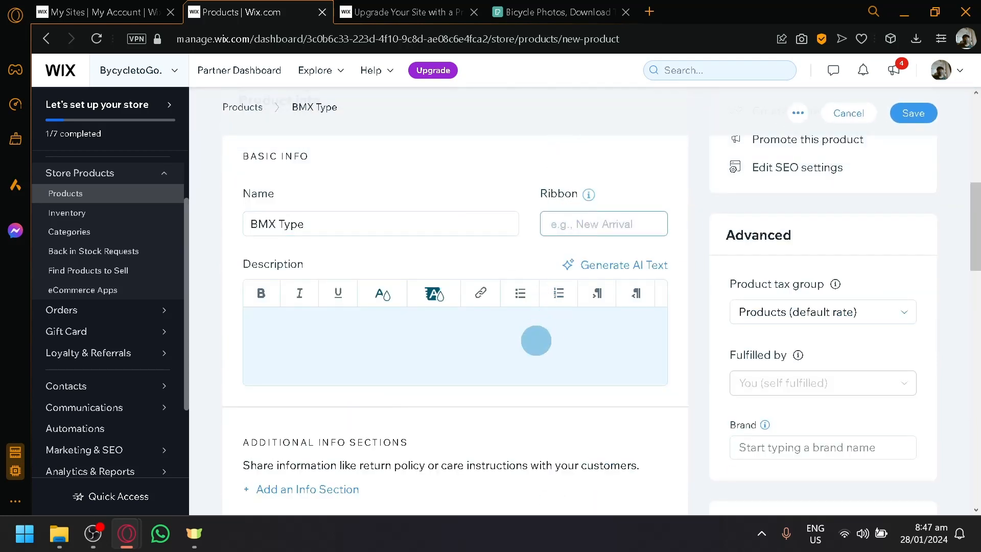
left_click(596, 225)
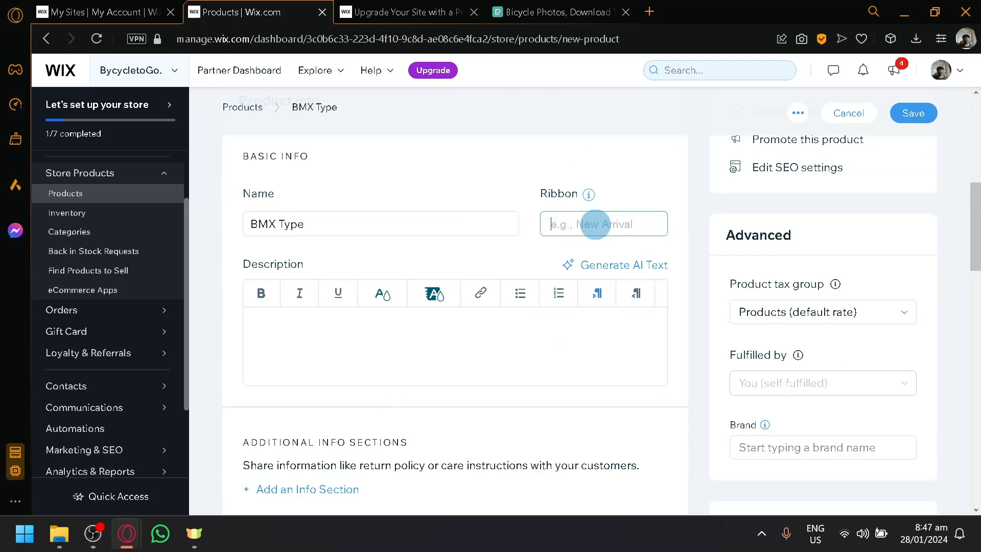
type("Used-F")
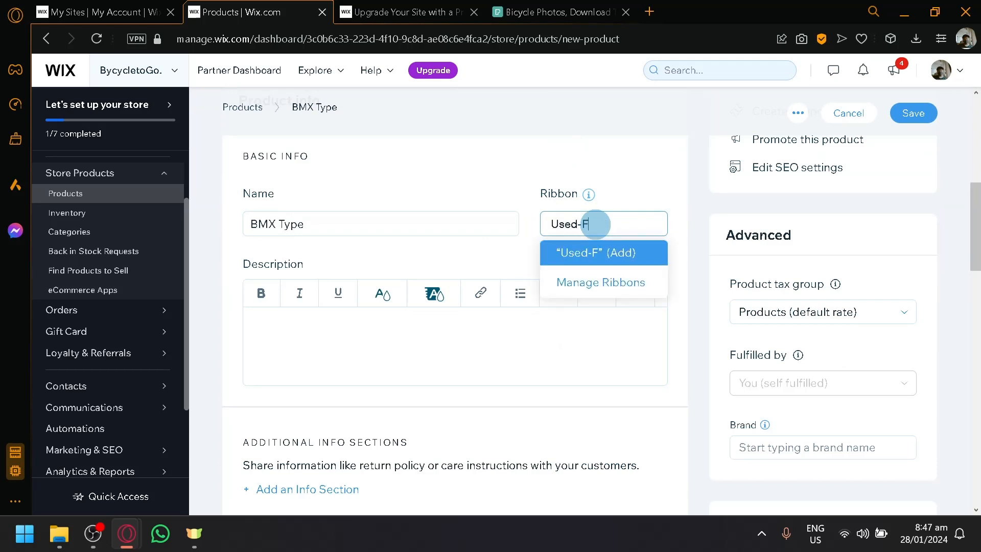
type("or Rent")
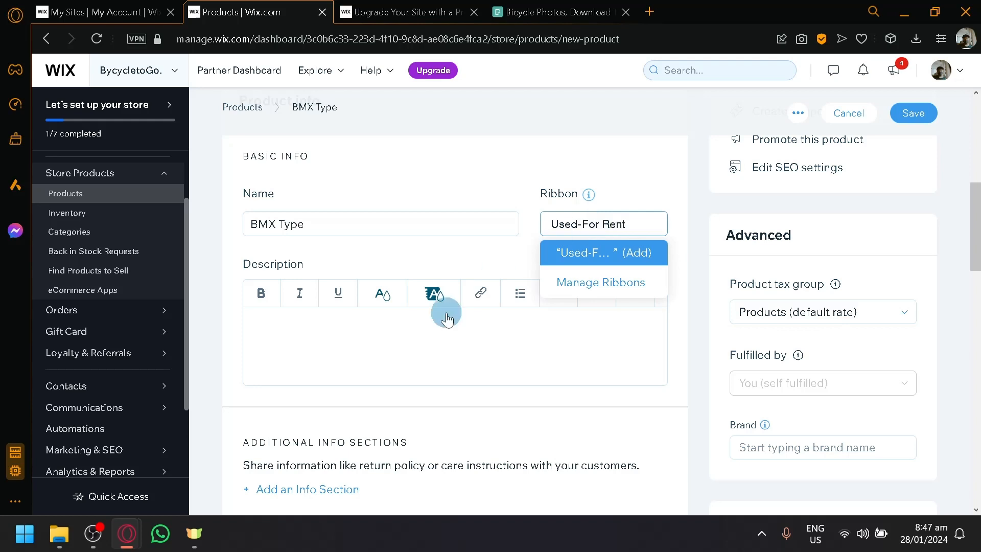
Step: Write the product description with "BMX Semi New" on the first line and "New tires" on the second
left_click(442, 340)
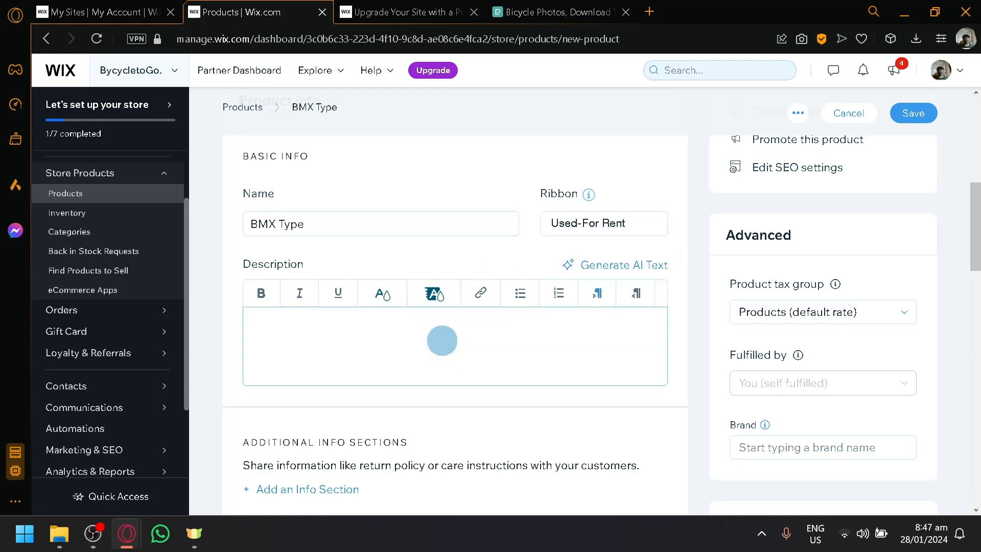
type("BM")
type("X Semi New ")
type("New tire")
type("s")
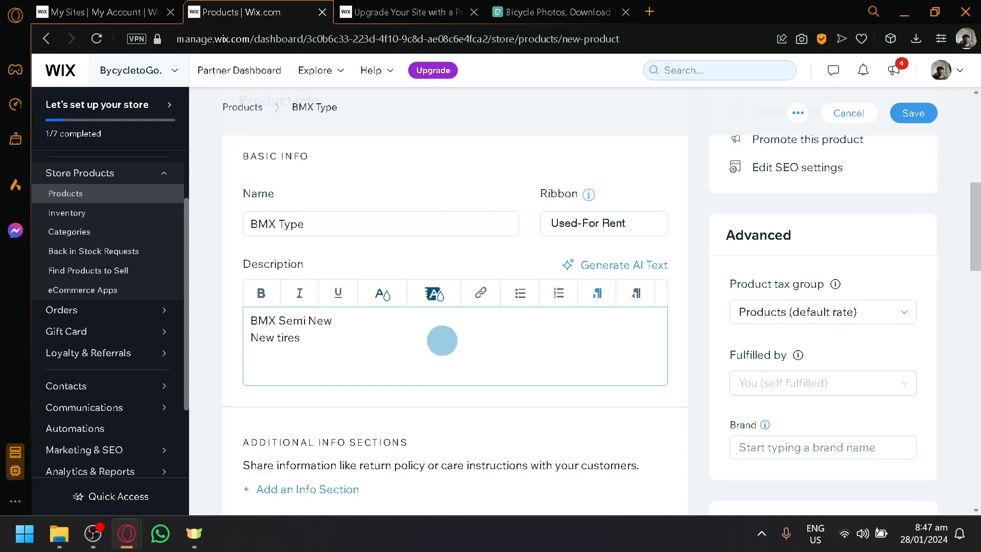
key("Return")
type("New")
key("BackSpace")
key("BackSpace")
key("BackSpace")
scroll(442, 341, "up", 6)
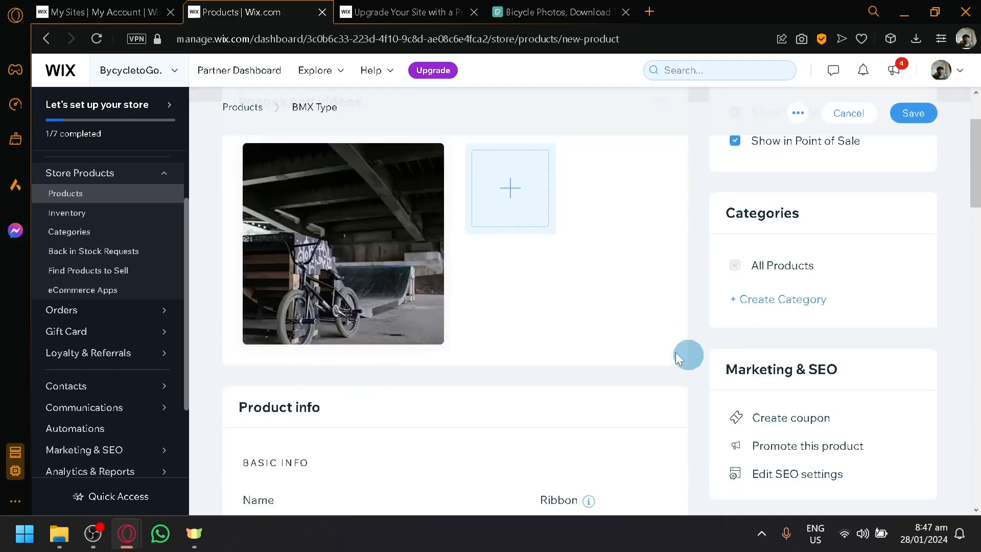
scroll(537, 340, "down", 4)
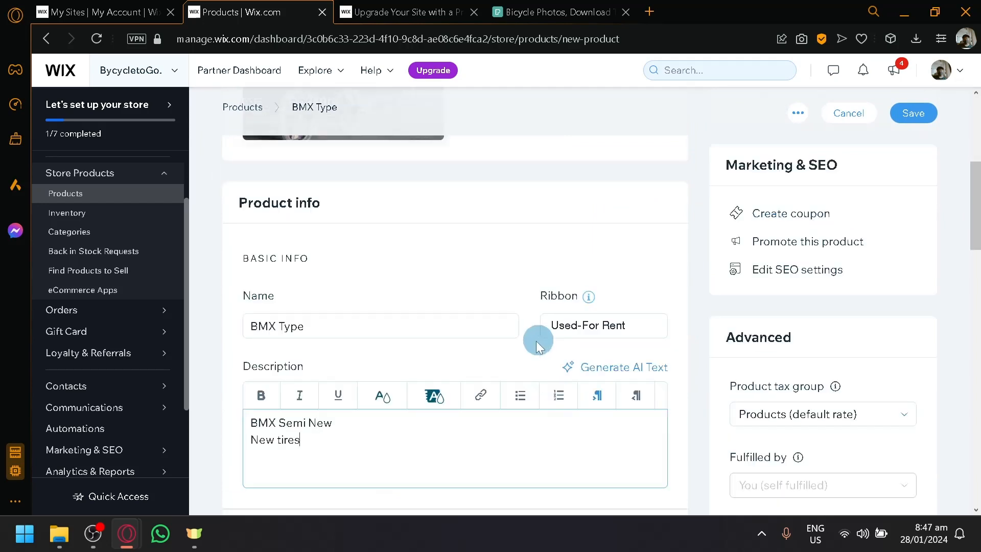
scroll(460, 372, "down", 2)
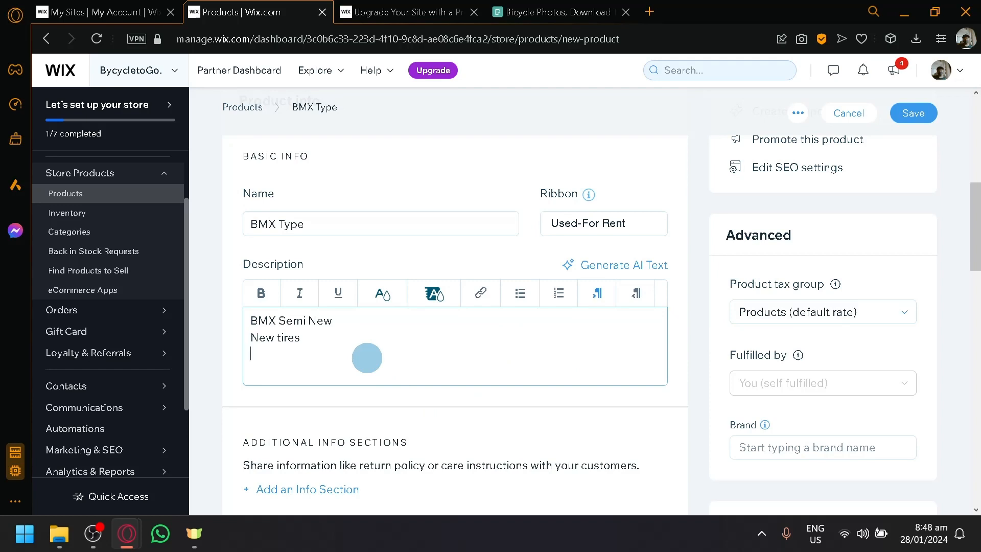
Step: Add the lines "FOR RENT" and "1-5 DAYS RENT ONLY" to the description, and look at the AI text creator without using it
key("Return")
type("FOR RENT")
type("YAS")
key("BackSpace")
key("BackSpace")
type("S RENT")
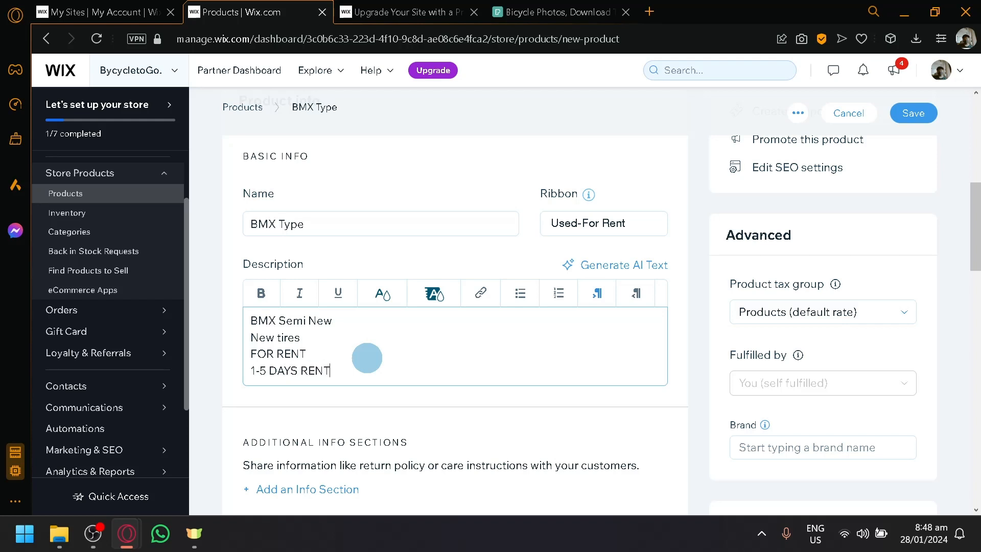
type(" ONLY")
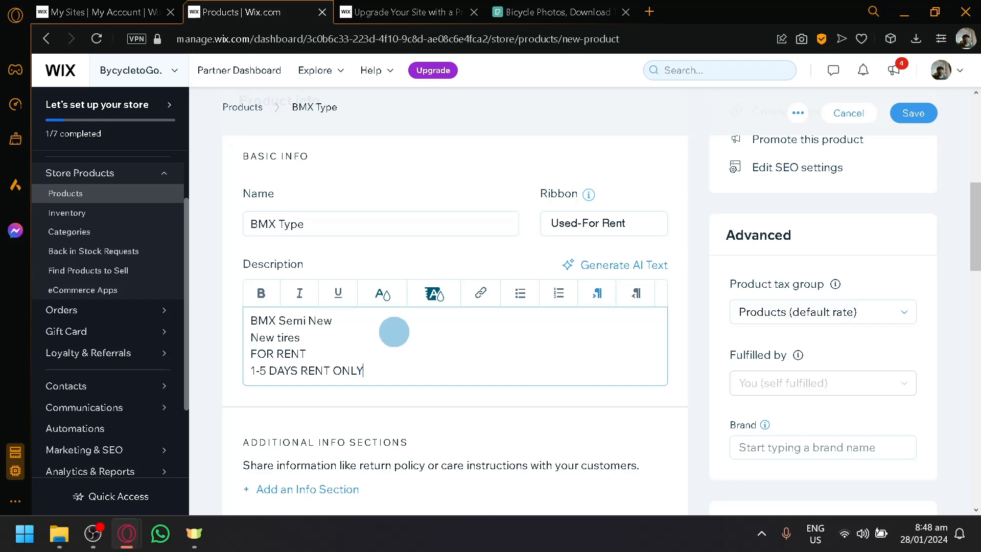
left_click(620, 265)
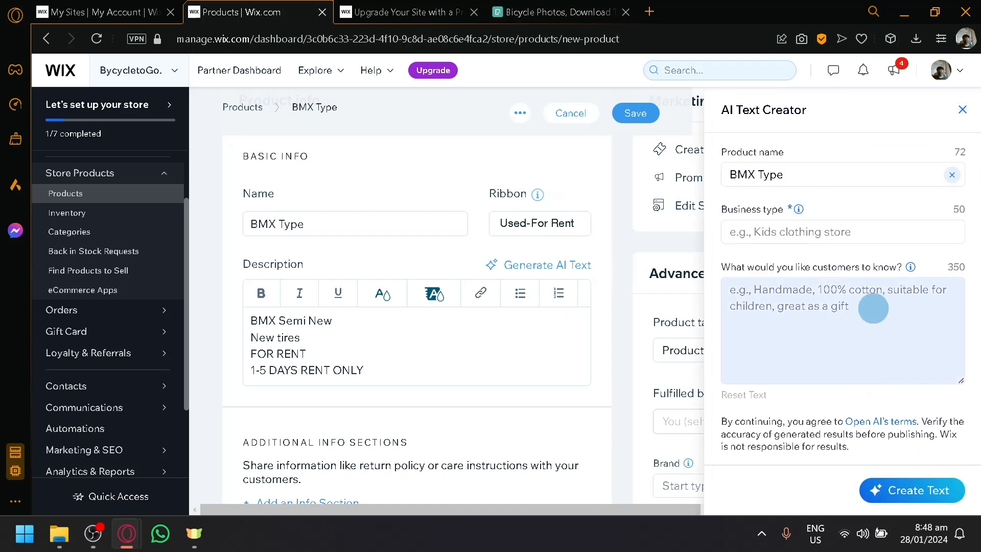
left_click(968, 111)
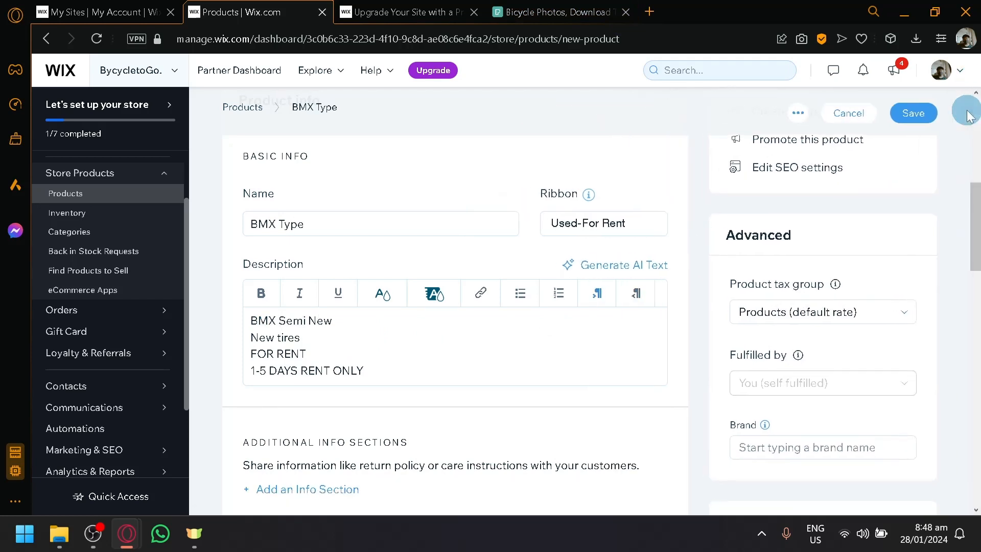
Step: Set the product's price to ₱500
scroll(352, 351, "down", 5)
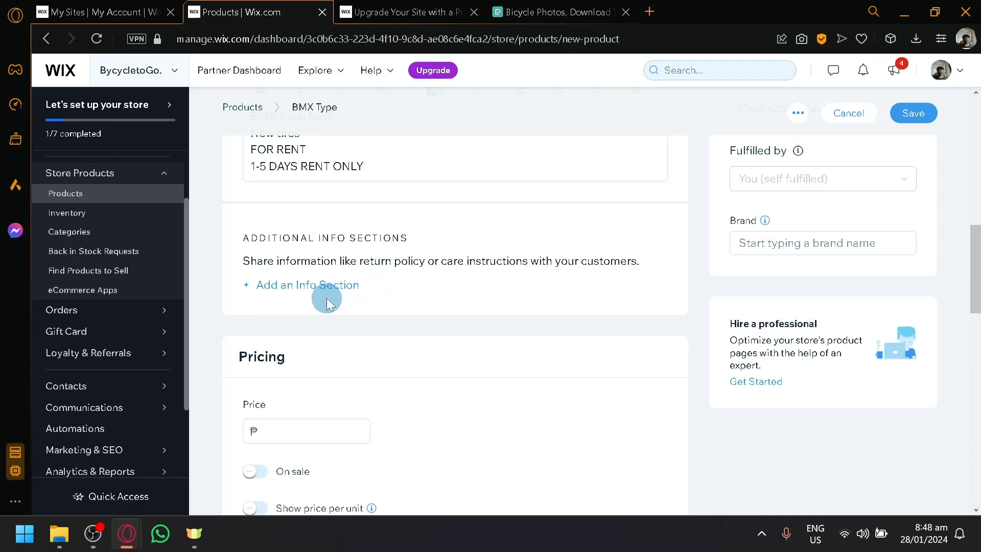
scroll(303, 339, "down", 2)
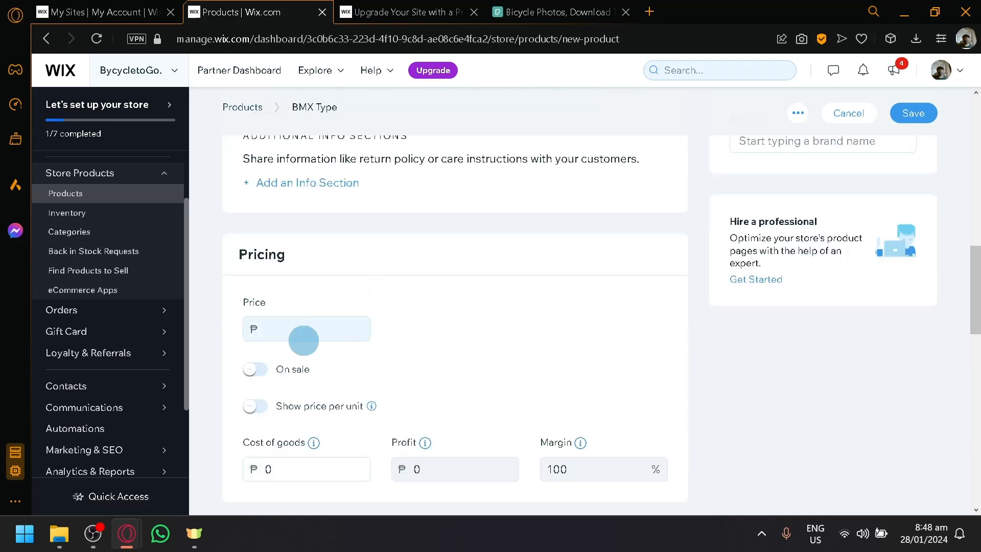
scroll(297, 327, "up", 2)
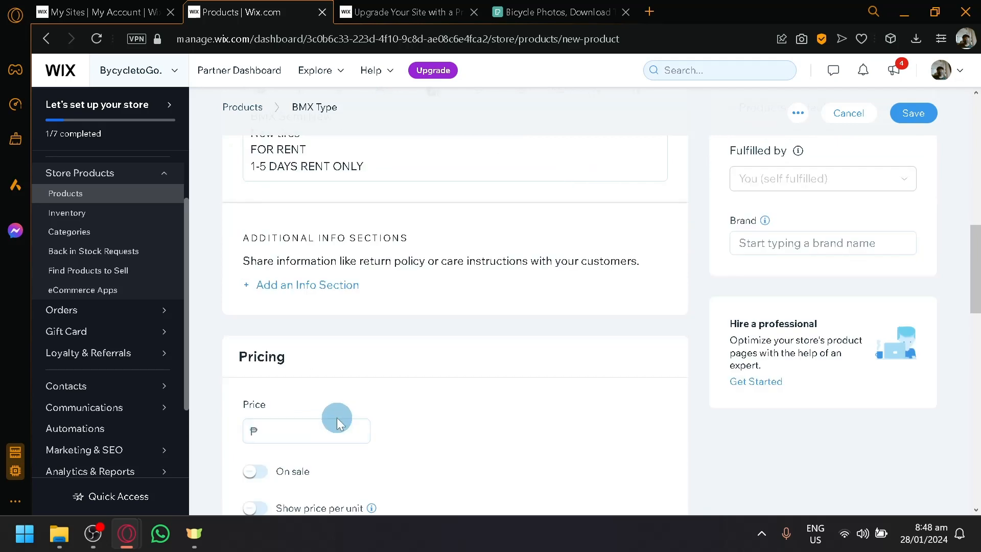
left_click(337, 419)
scroll(467, 414, "down", 4)
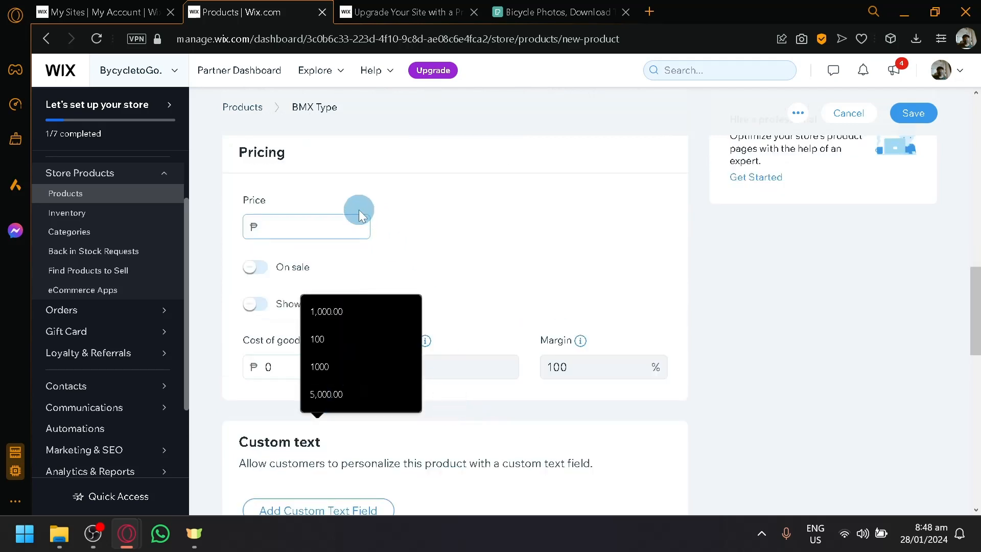
type("500")
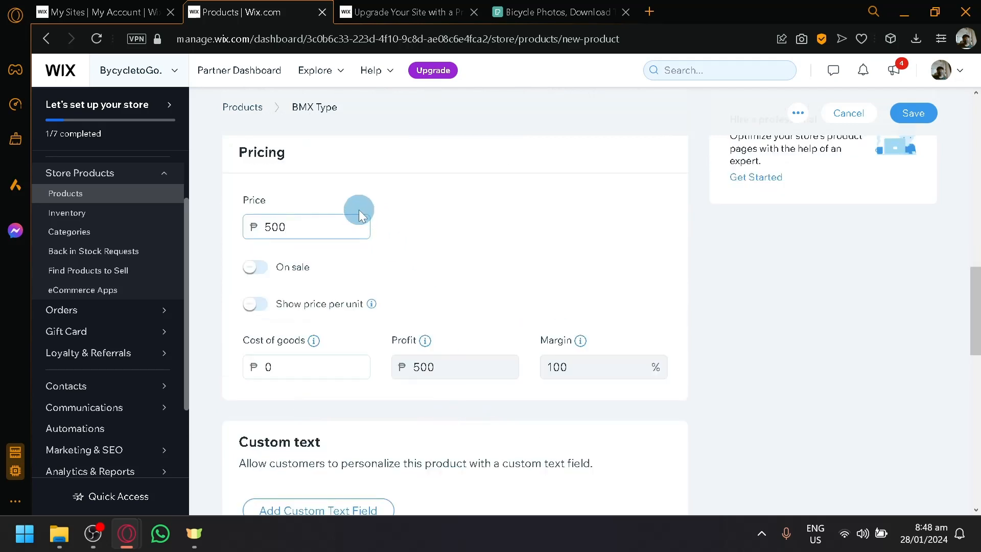
Step: Try out the price-per-unit and on-sale options in the product pricing, turning each one back off
left_click(253, 305)
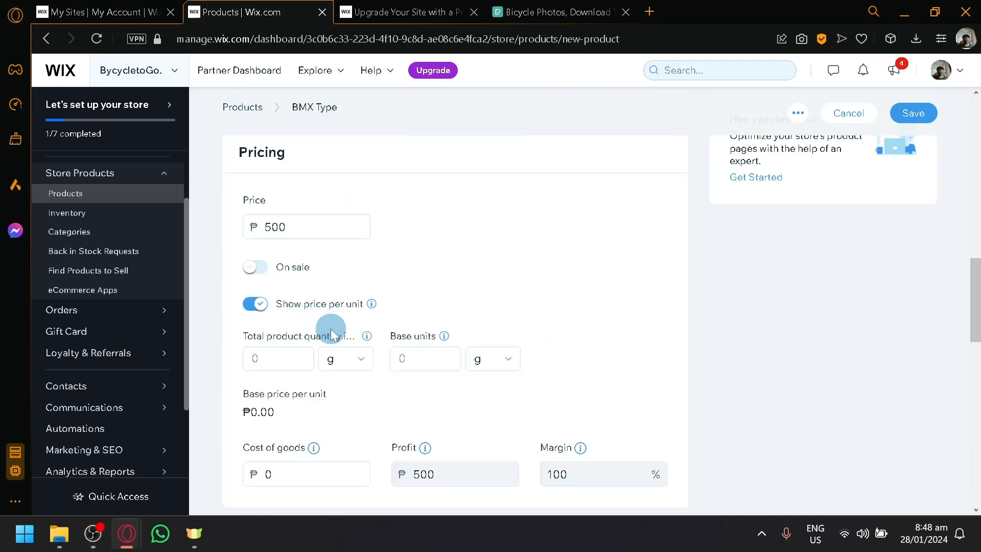
left_click(254, 304)
left_click(256, 267)
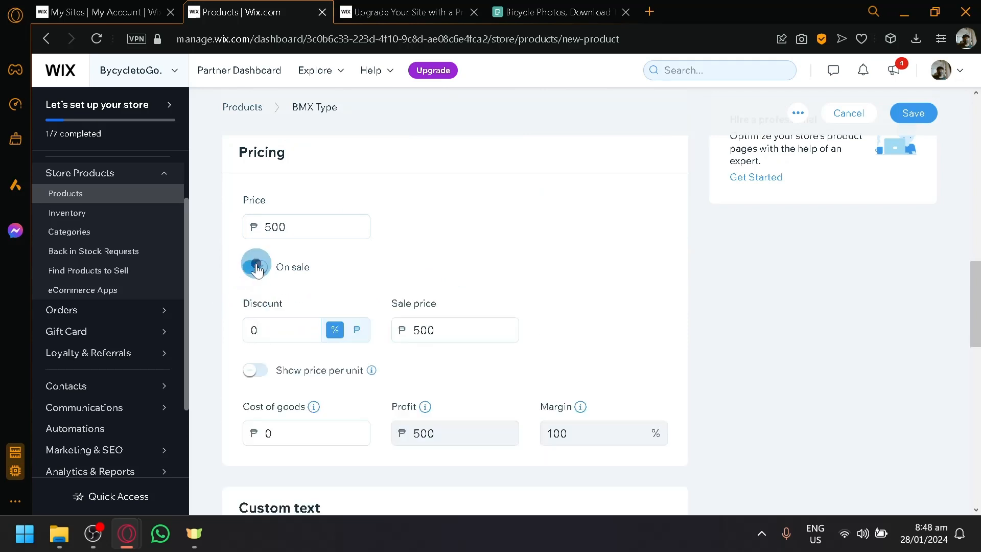
left_click(257, 269)
Step: Try adding a custom text field to the product and remove it again without entering a title
scroll(416, 332, "down", 6)
scroll(370, 228, "up", 3)
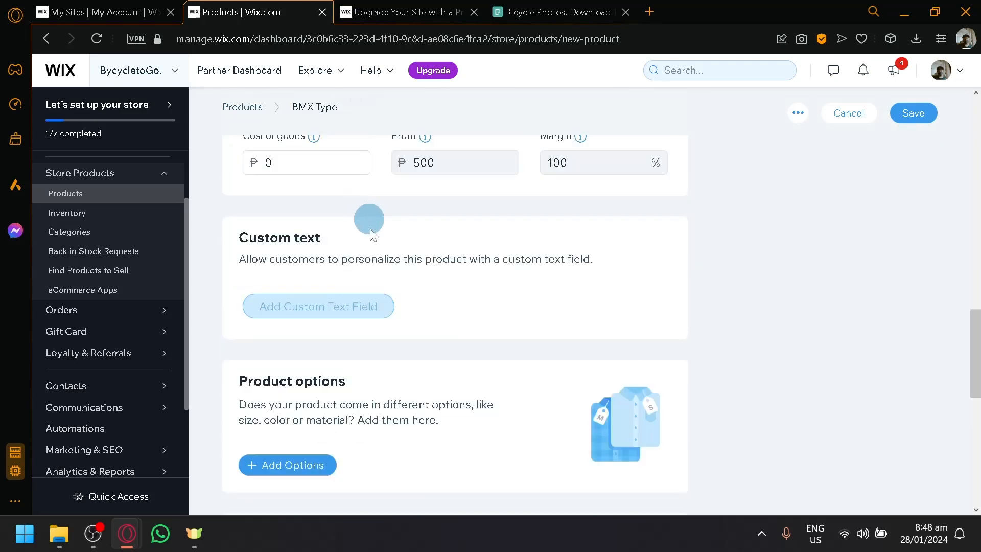
left_click(353, 308)
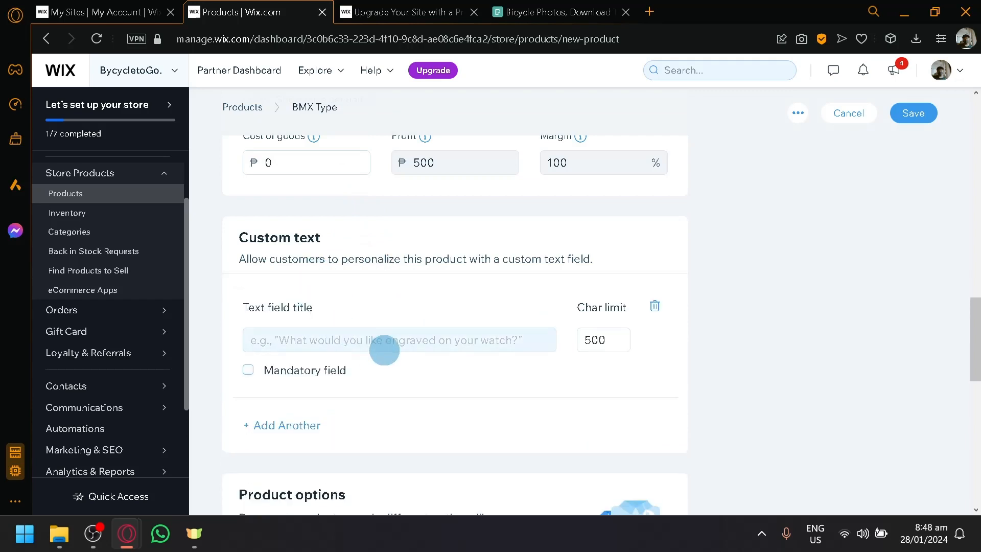
left_click(385, 350)
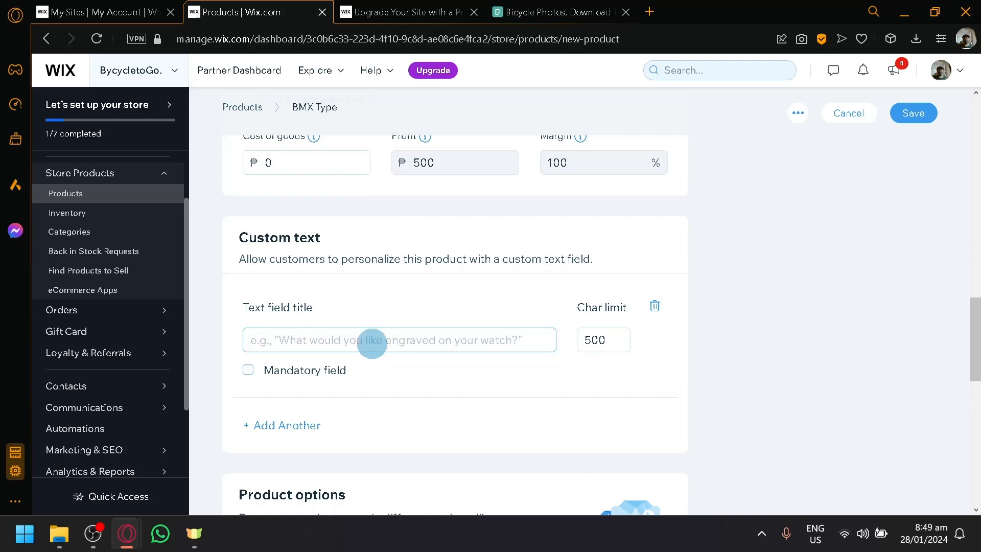
left_click(654, 306)
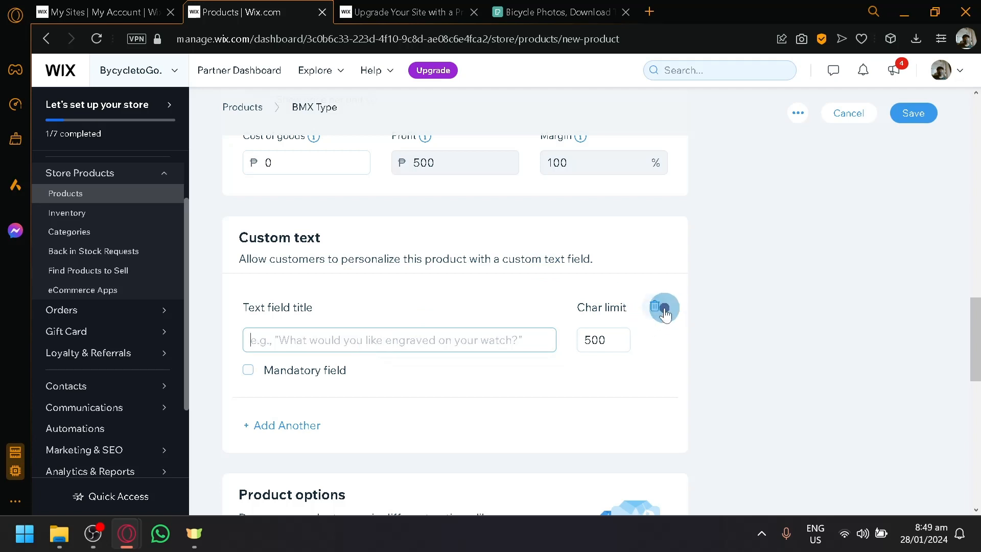
scroll(654, 301, "down", 2)
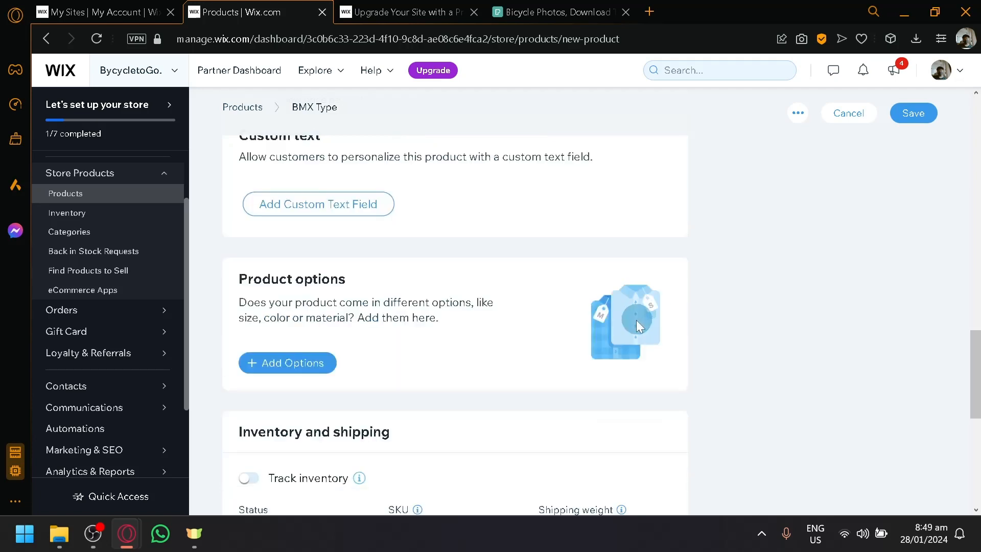
Step: Look at the product option form without adding an option, and turn on inventory tracking with an inventory of 1
left_click(309, 361)
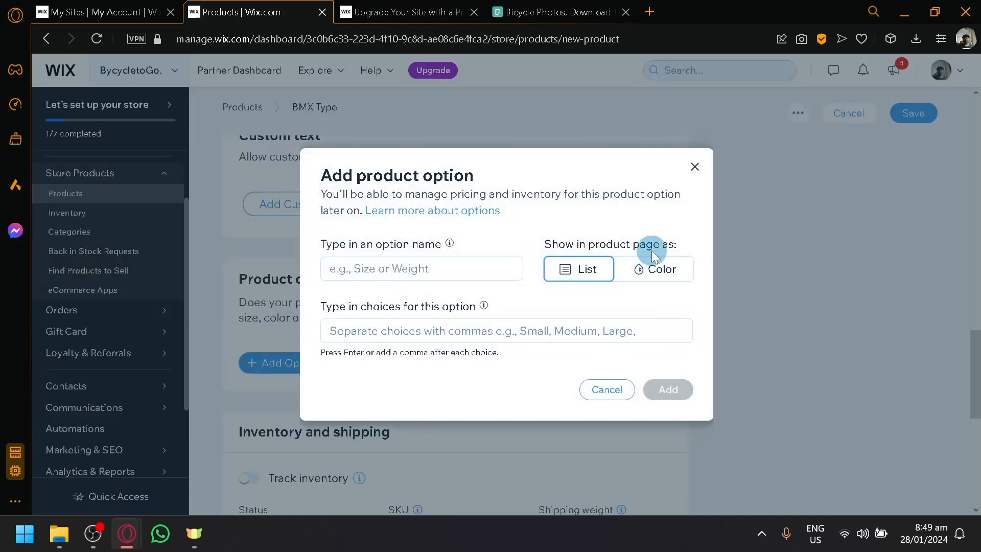
left_click(696, 168)
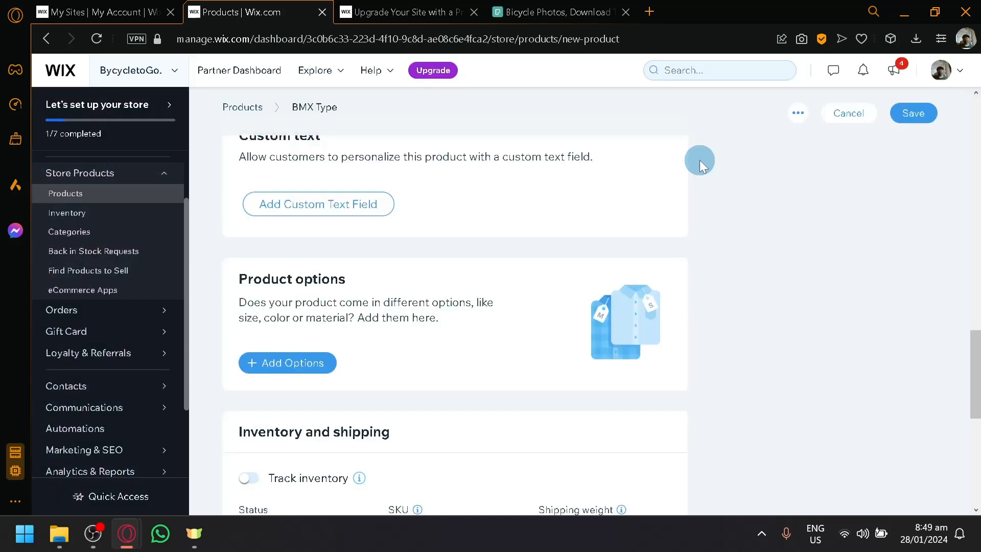
scroll(655, 153, "down", 4)
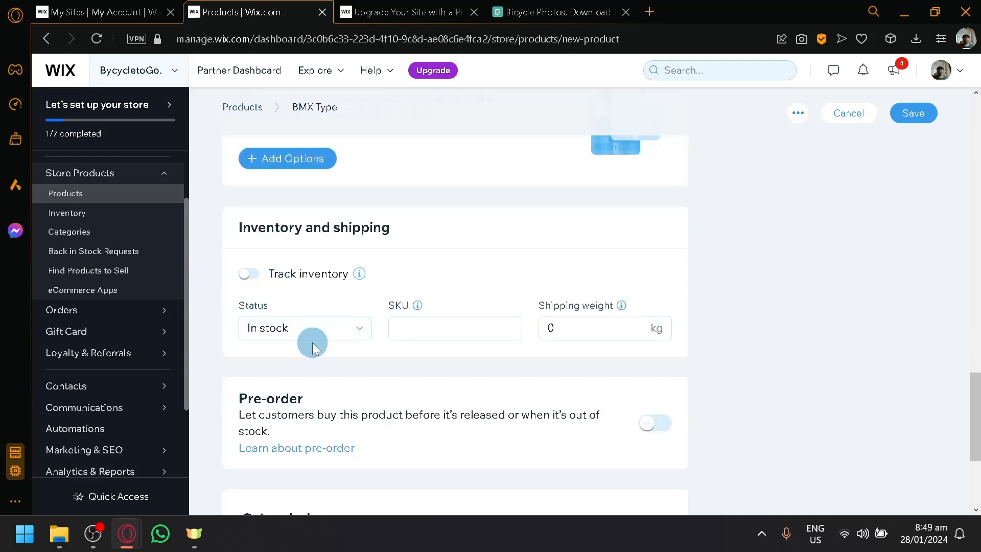
left_click(255, 284)
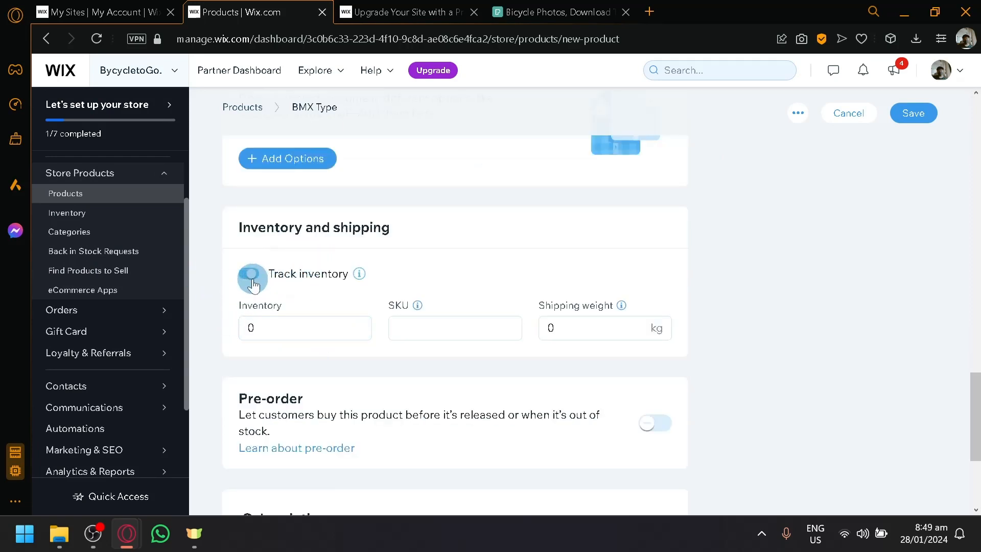
left_click(313, 330)
type("1")
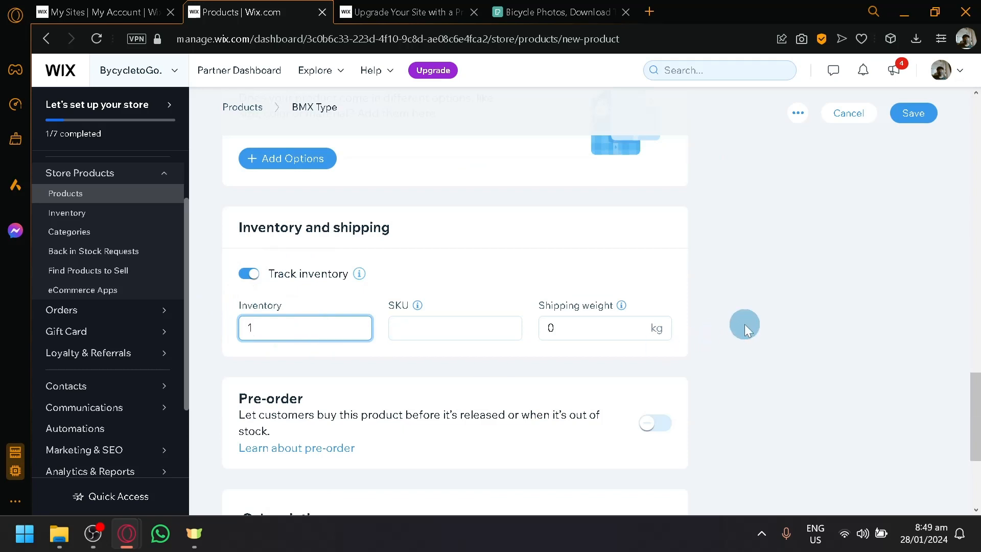
left_click(745, 325)
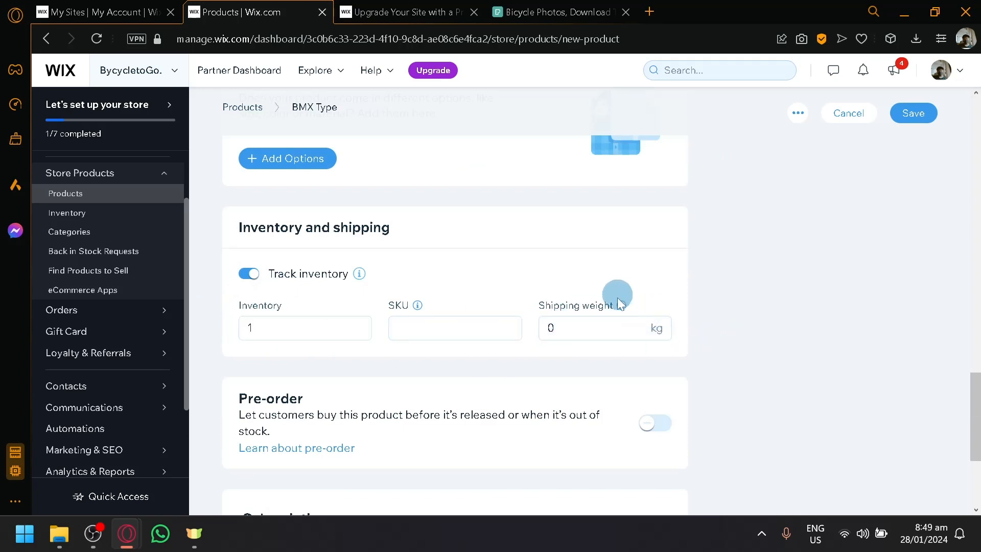
Step: Start a subscription named "Rental" for the product and set it to repeat every 1 week
scroll(618, 320, "down", 2)
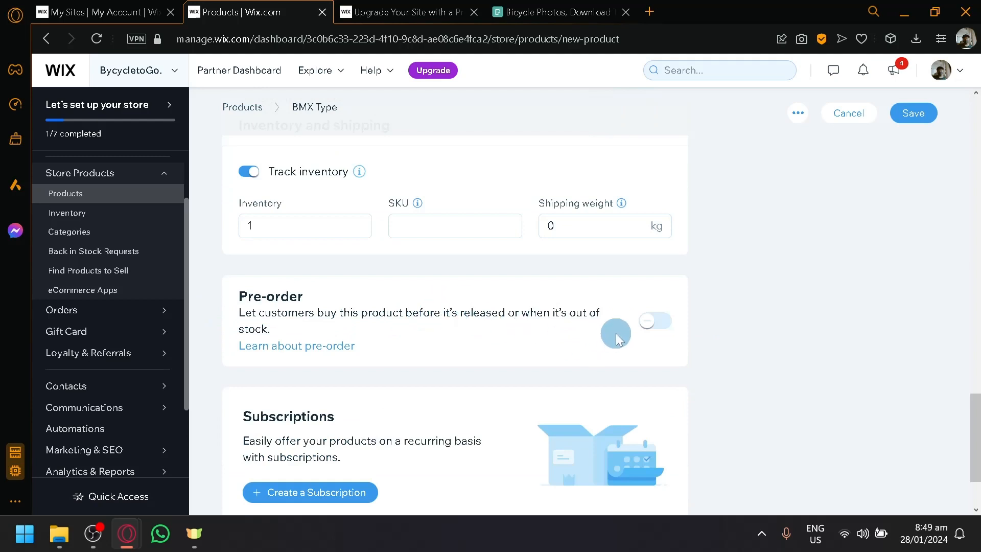
scroll(431, 366, "down", 2)
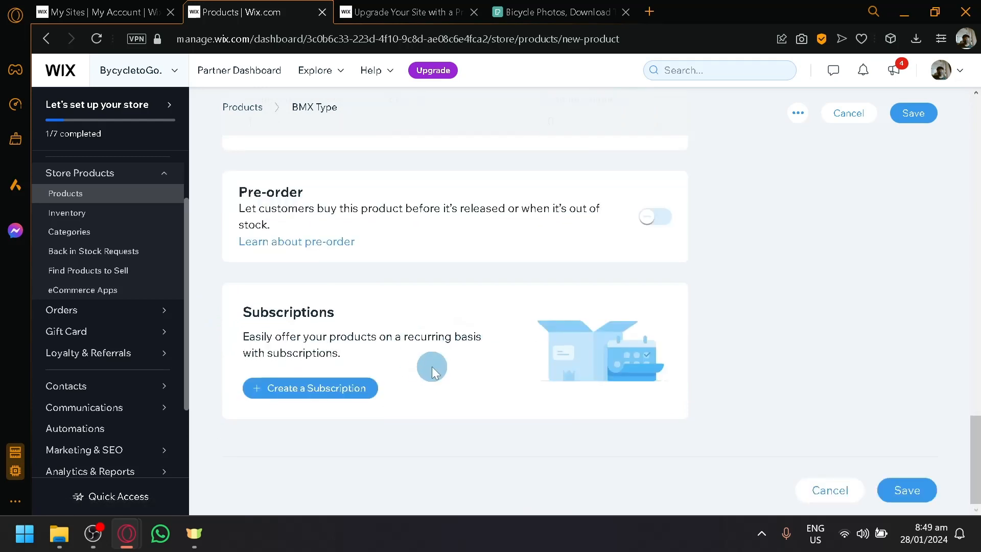
left_click(354, 392)
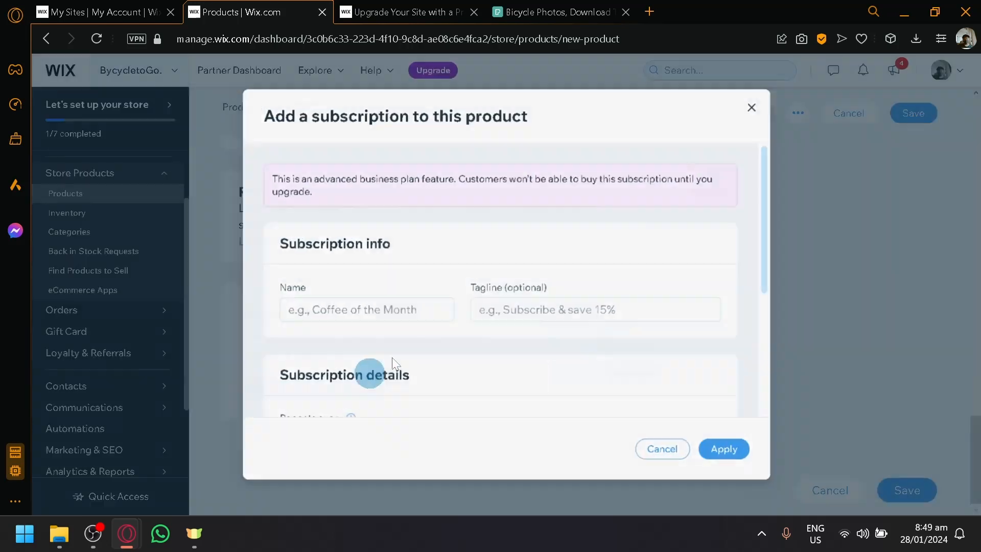
left_click(424, 310)
scroll(545, 244, "down", 2)
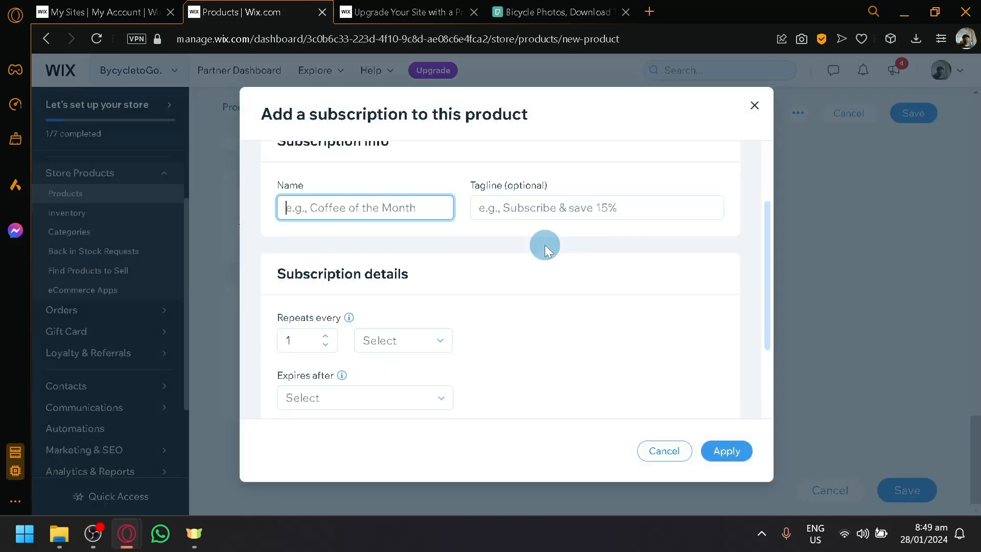
type("Rental")
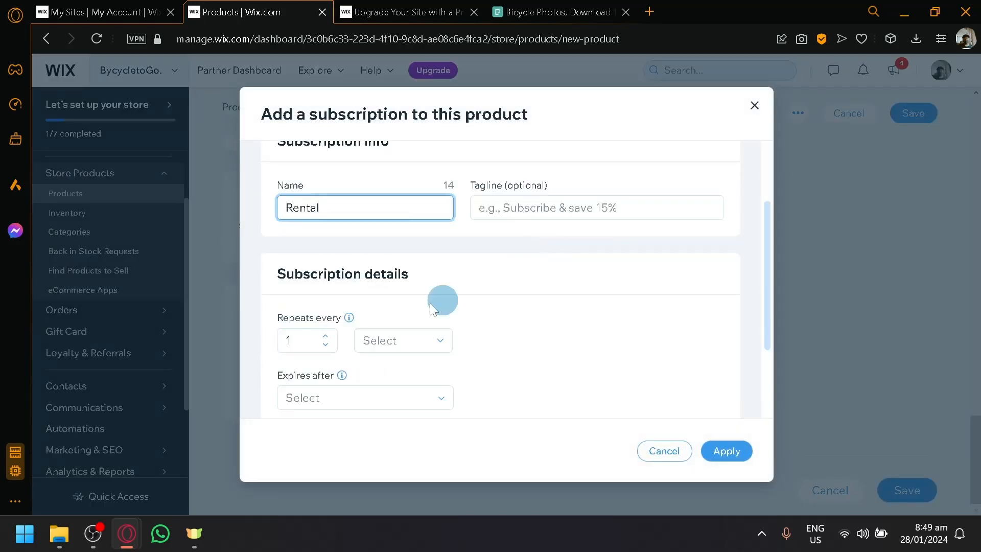
scroll(438, 300, "down", 2)
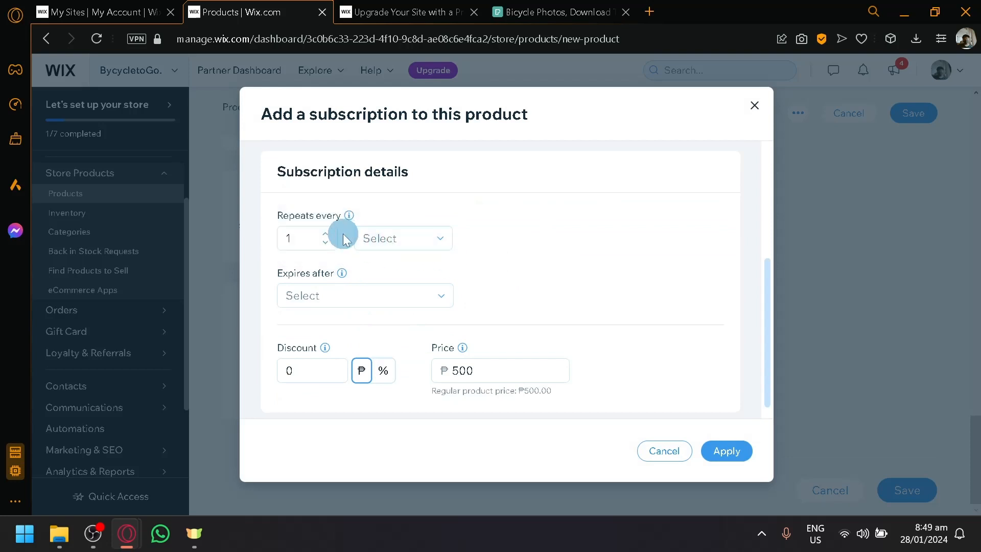
left_click(372, 238)
left_click(378, 263)
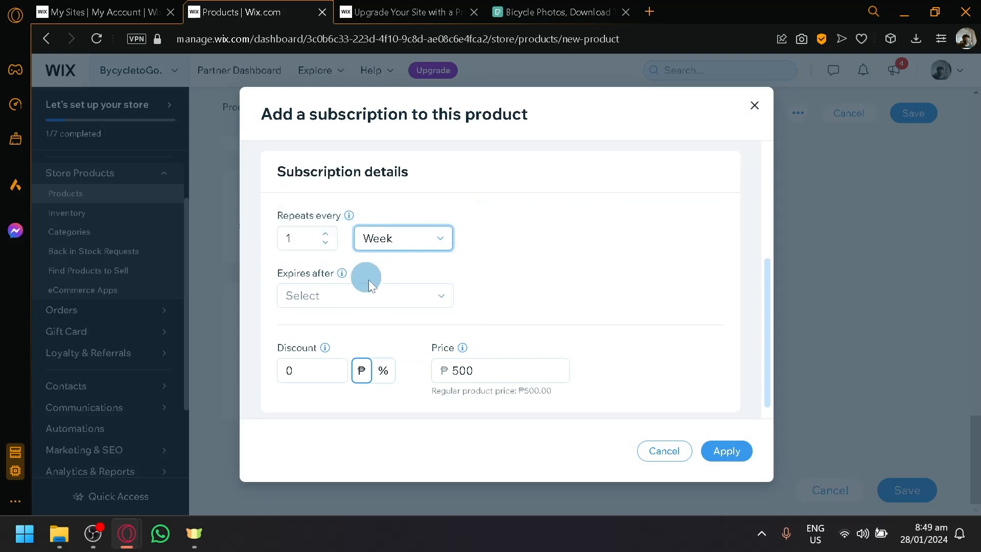
Step: Set the subscription to never expire, apply it to the product, and put off the plan upgrade
left_click(369, 284)
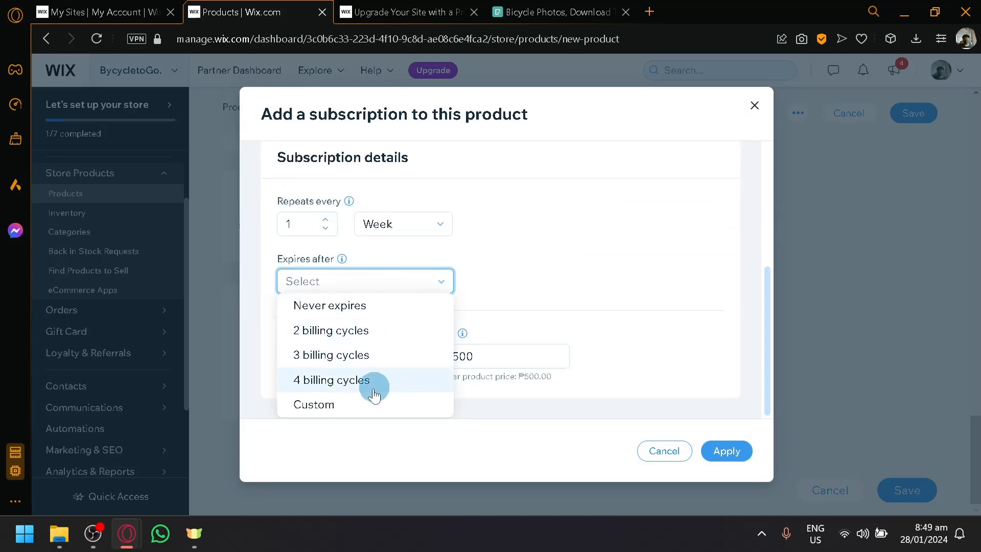
scroll(366, 313, "up", 4)
scroll(385, 376, "down", 4)
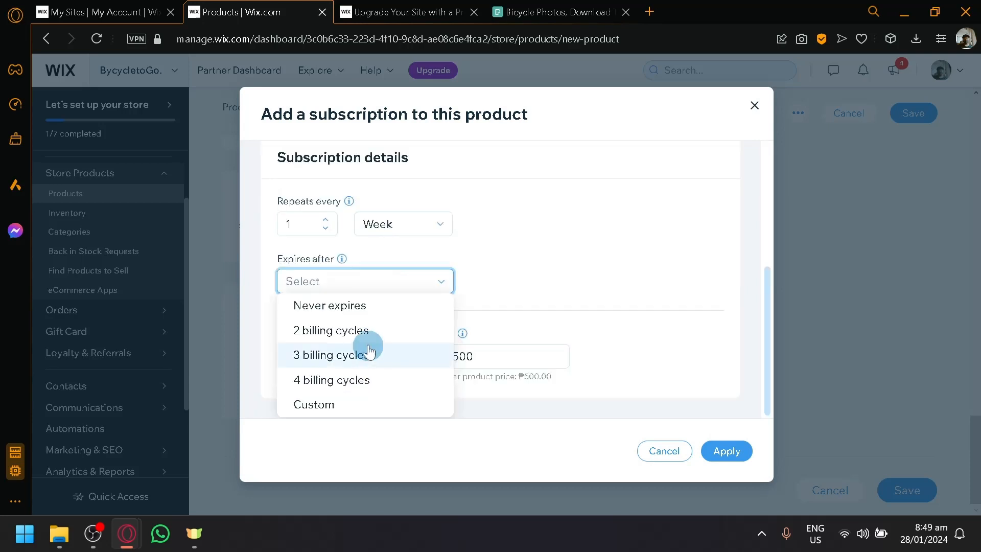
left_click(361, 315)
scroll(358, 358, "down", 2)
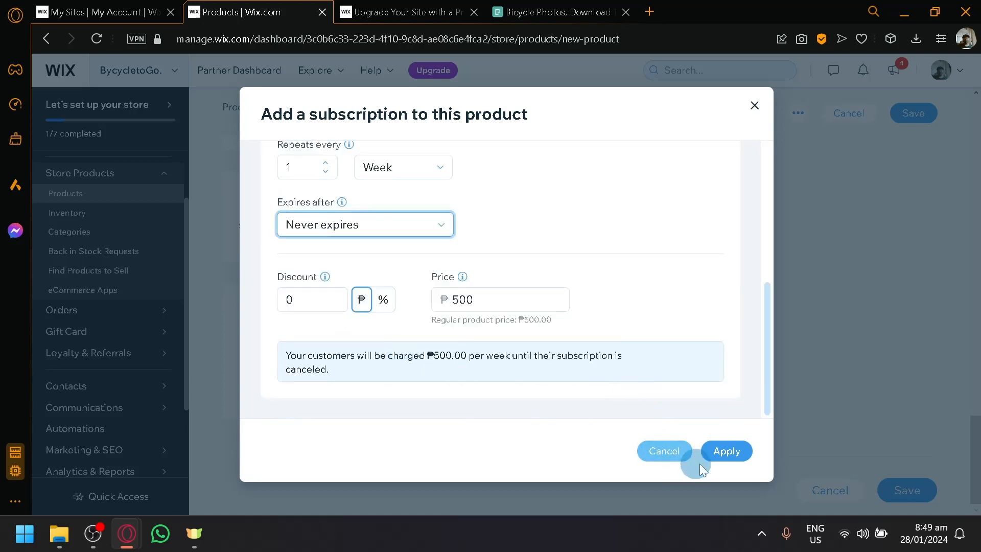
left_click(732, 457)
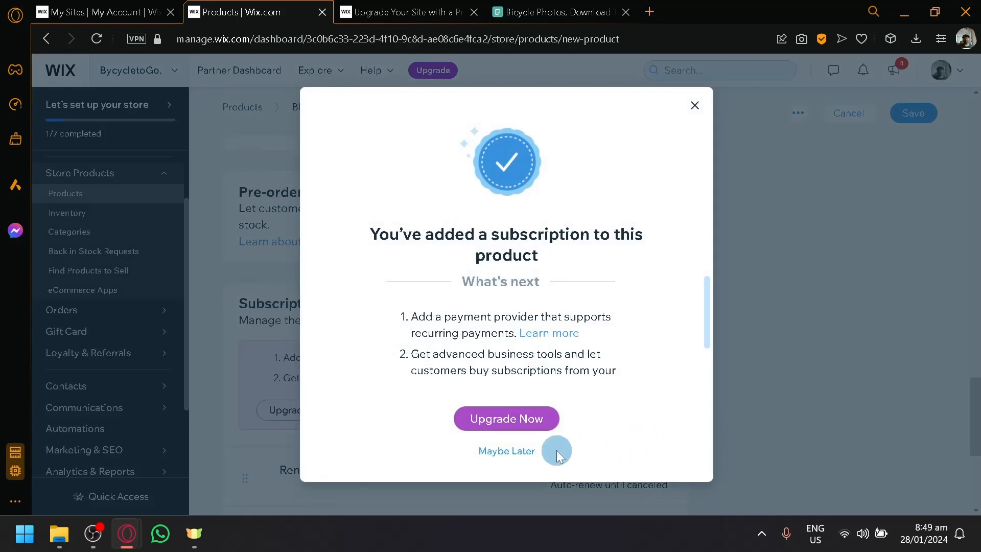
left_click(521, 452)
Step: Review the subscription and inventory settings, and save the BMX Type product
scroll(511, 337, "down", 4)
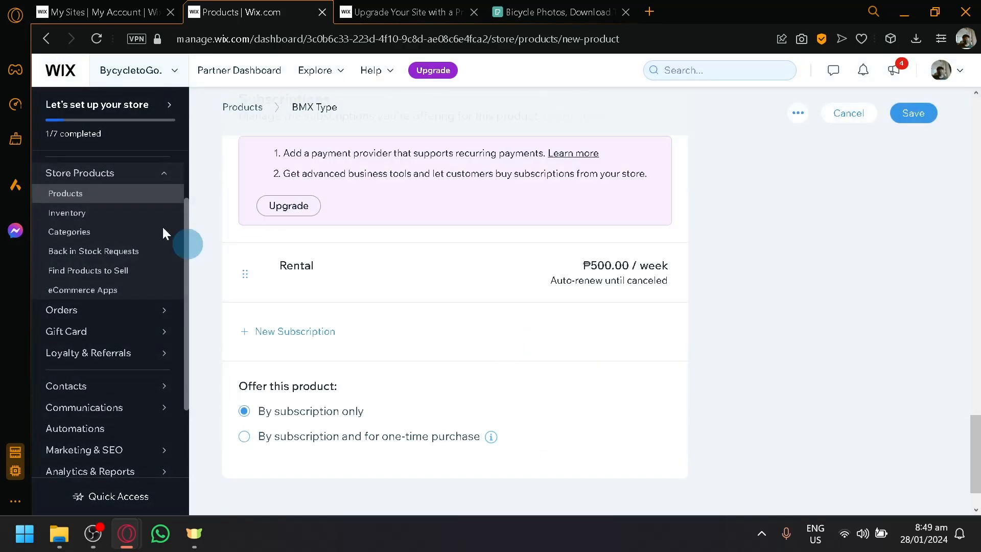
scroll(363, 286, "up", 8)
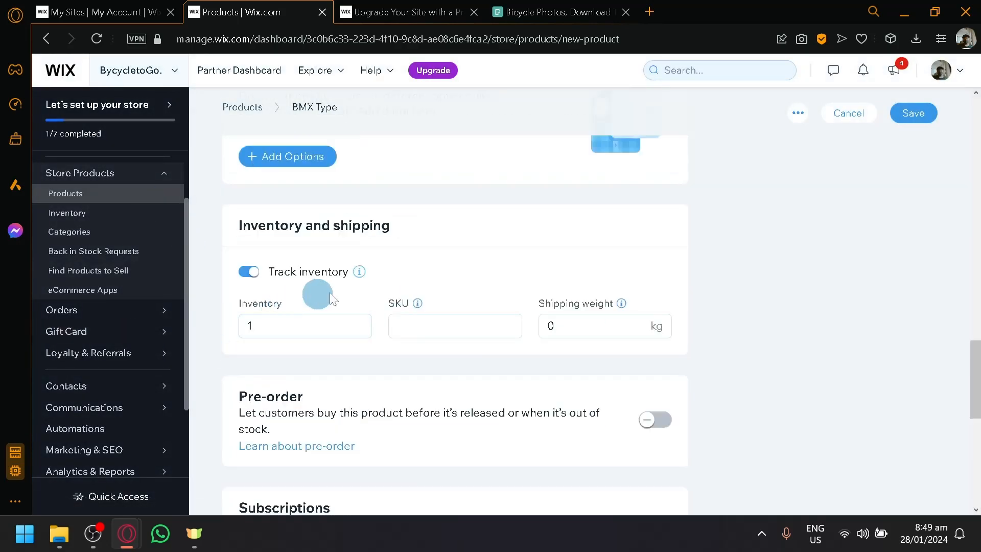
scroll(332, 299, "up", 5)
left_click(904, 115)
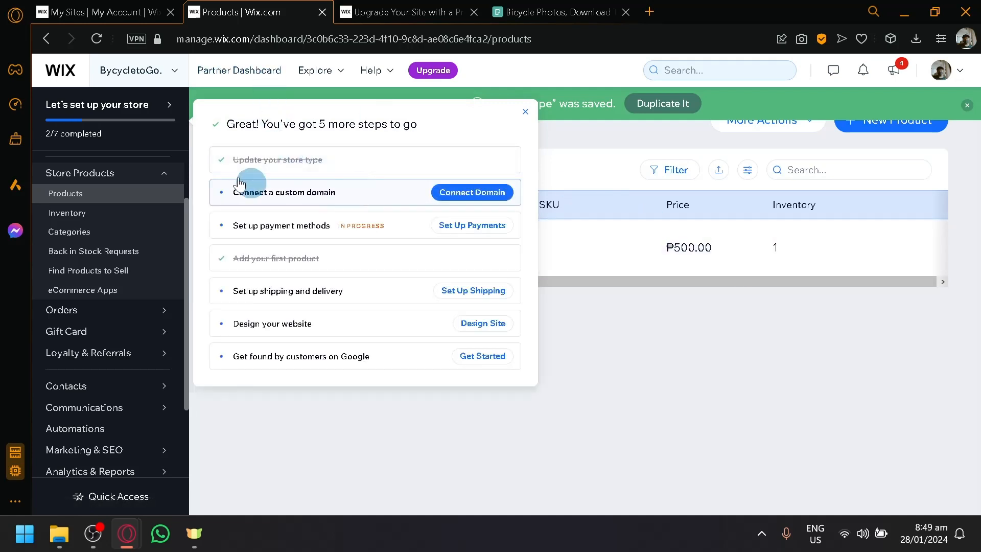
Step: Look through the store setup checklist for the remaining tasks
left_click(113, 136)
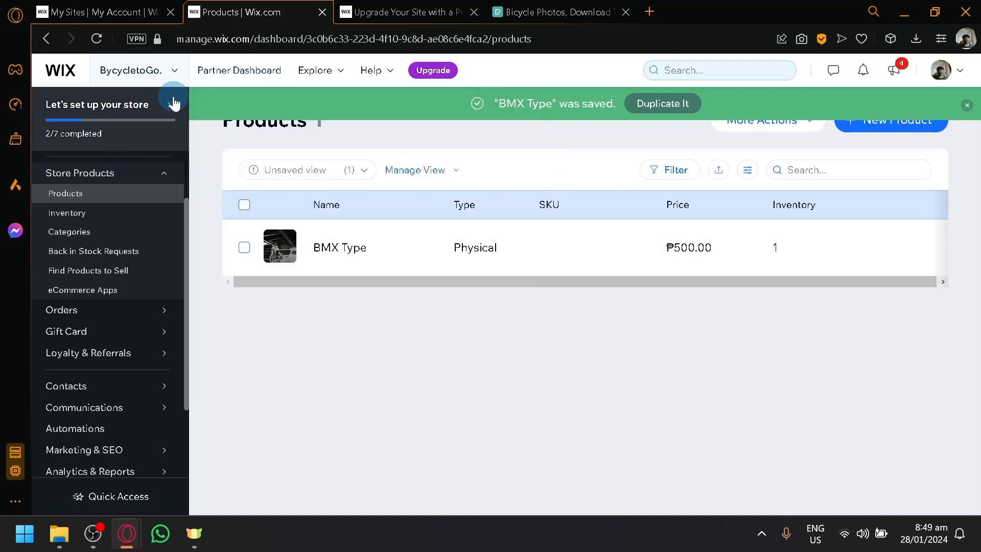
left_click(174, 104)
left_click(621, 375)
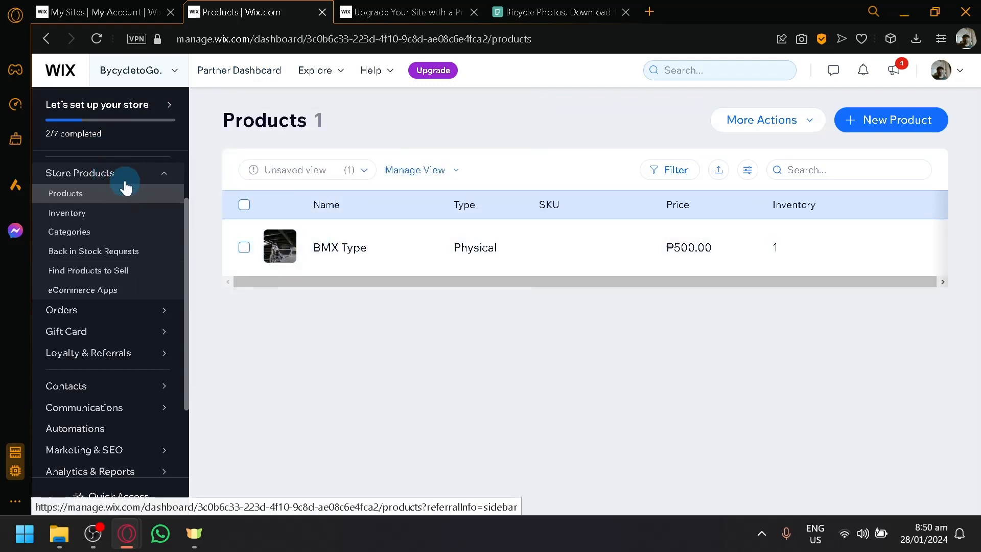
left_click(123, 132)
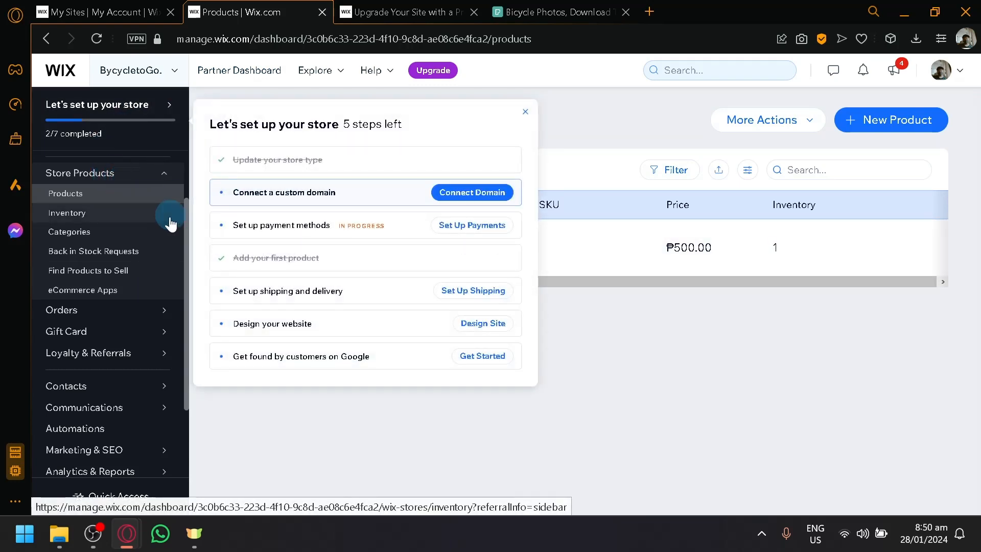
scroll(122, 226, "up", 2)
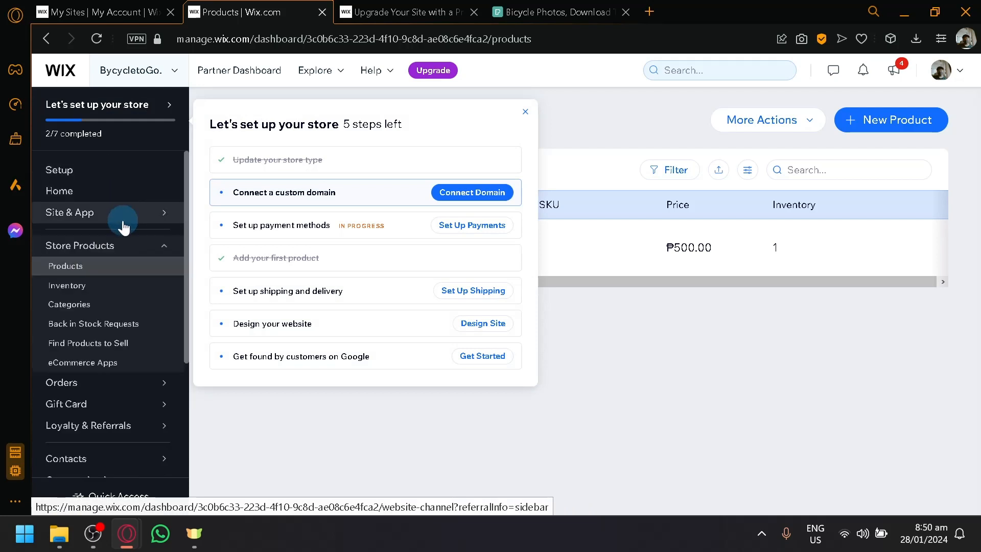
Step: Browse the recommended website templates for the rental shop and open the Bike Repair Shop template for editing
left_click(123, 225)
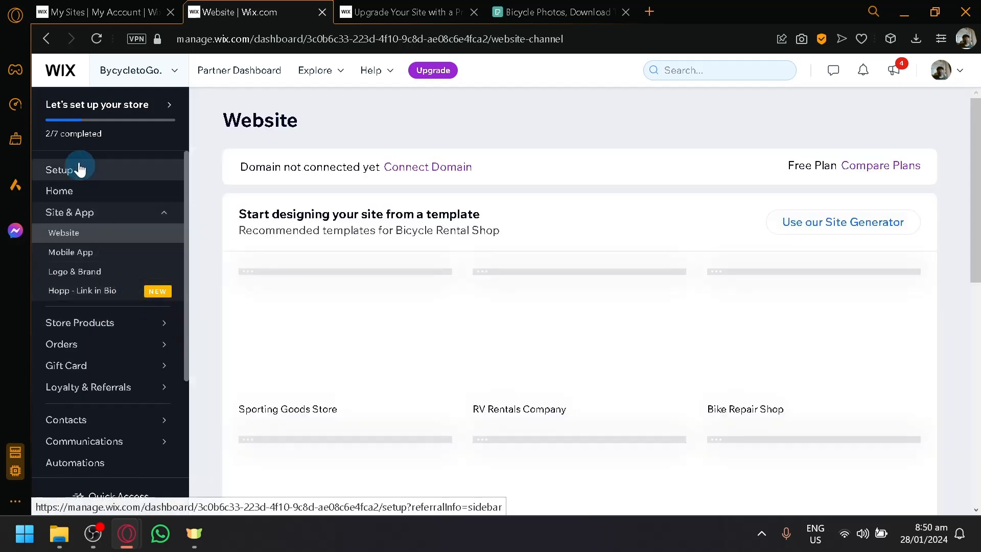
scroll(471, 244, "down", 4)
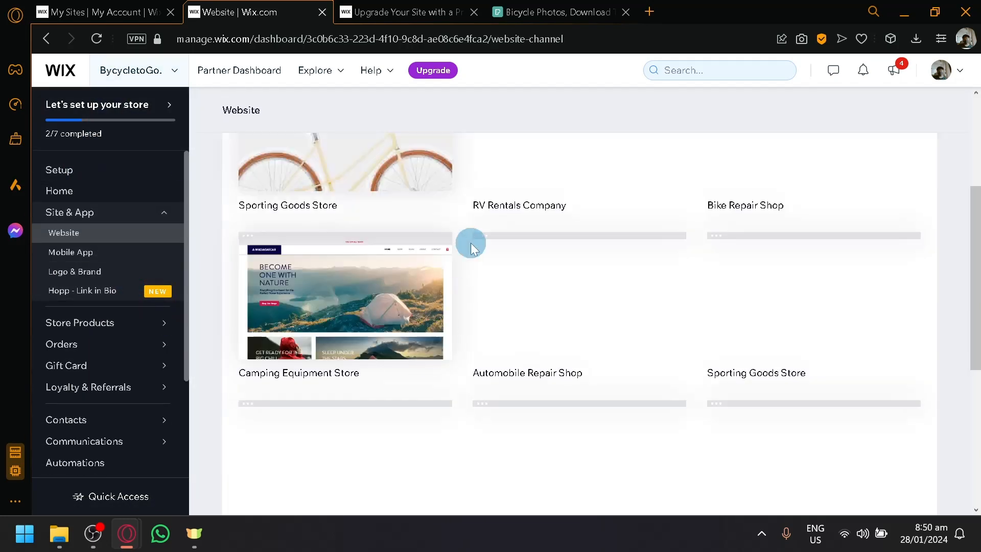
scroll(453, 341, "up", 2)
mouse_move(563, 345)
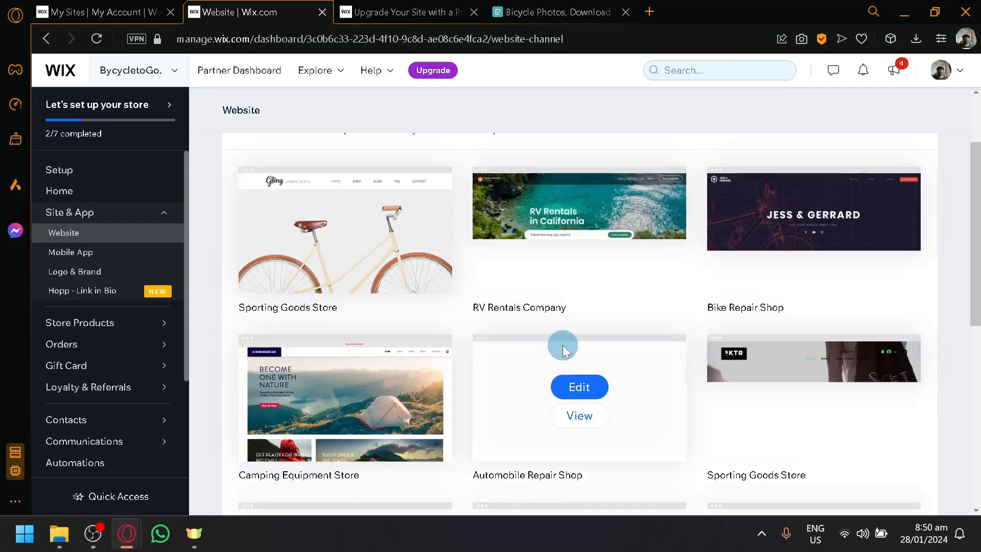
mouse_move(876, 368)
scroll(869, 375, "down", 4)
scroll(861, 375, "up", 4)
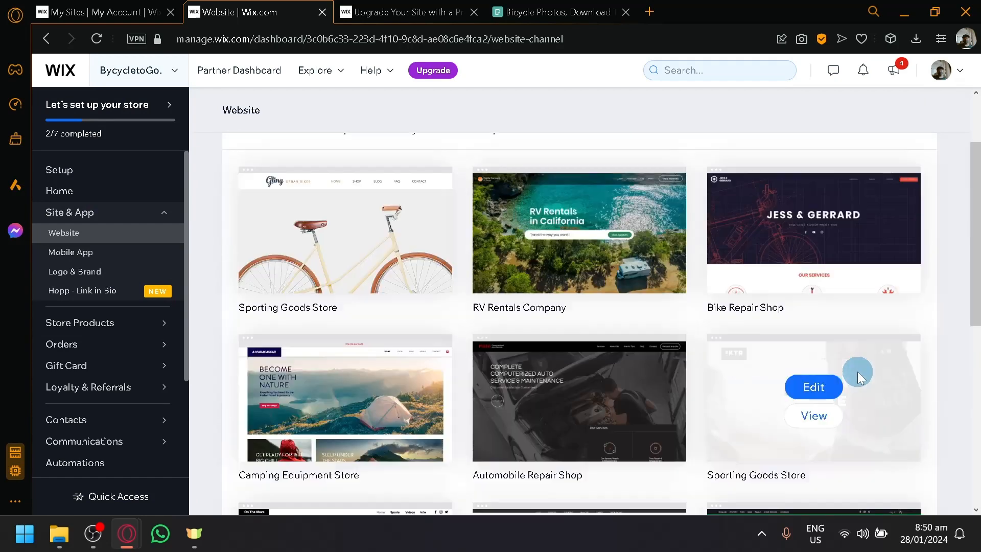
scroll(572, 411, "down", 4)
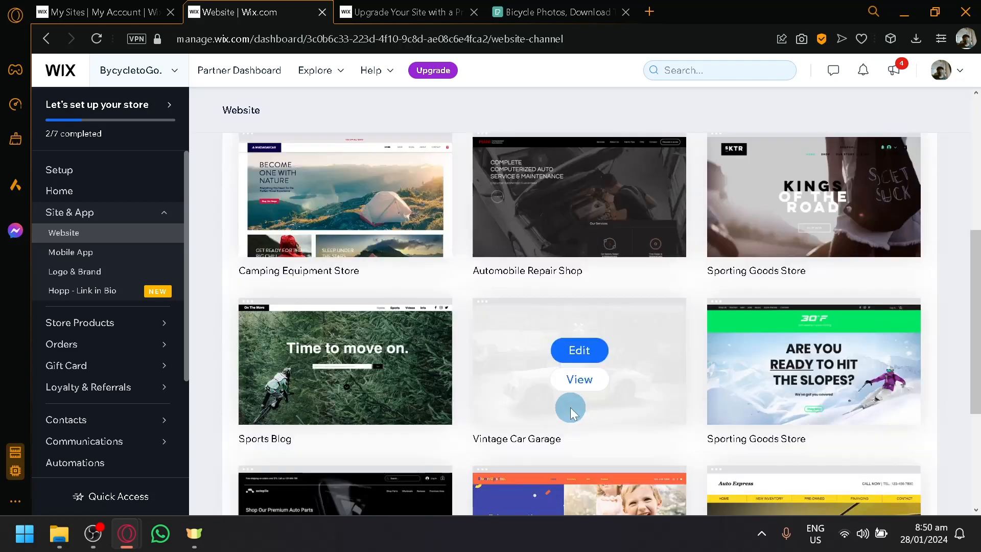
scroll(580, 381, "up", 6)
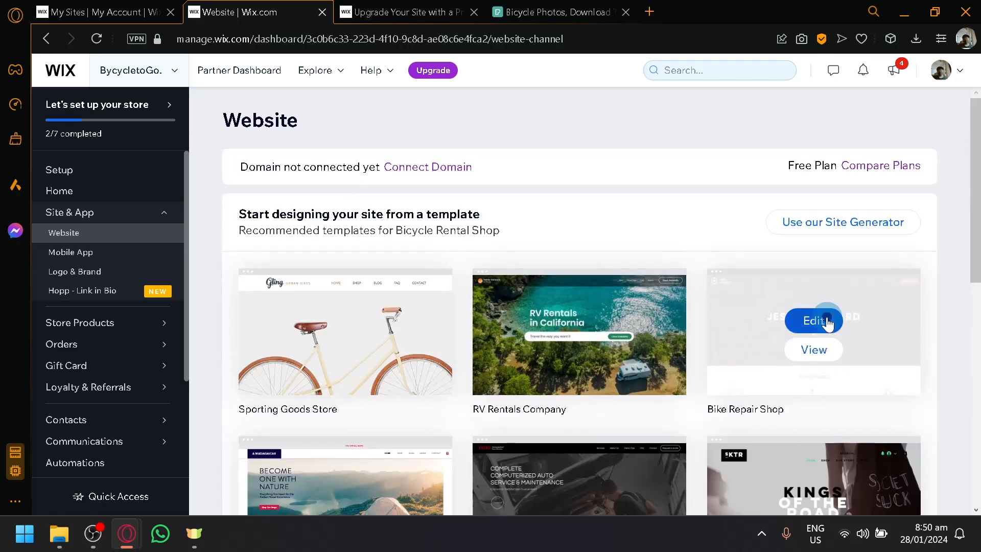
left_click(828, 322)
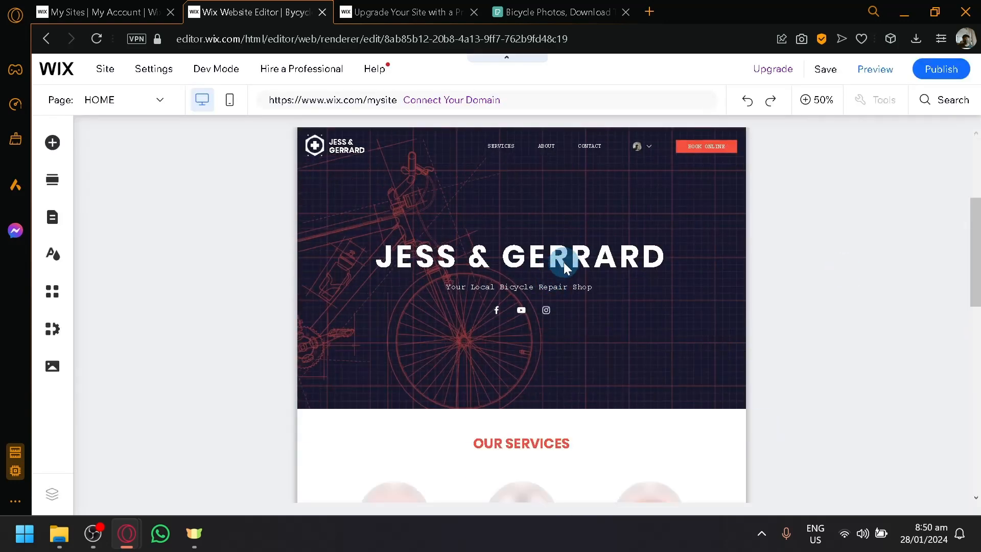
Step: Look over the template's home page and dismiss the AI site content writer
scroll(581, 249, "down", 8)
scroll(580, 248, "up", 8)
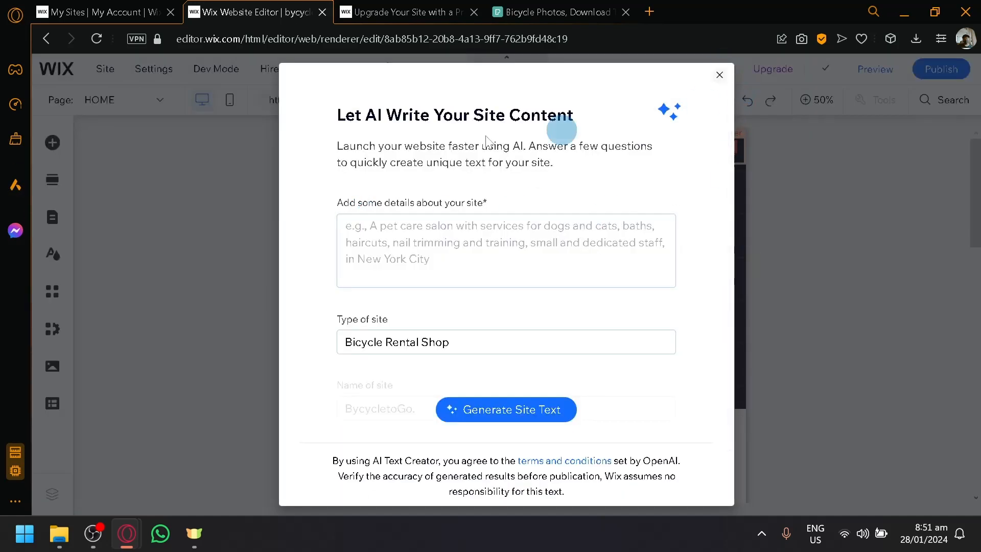
left_click(721, 77)
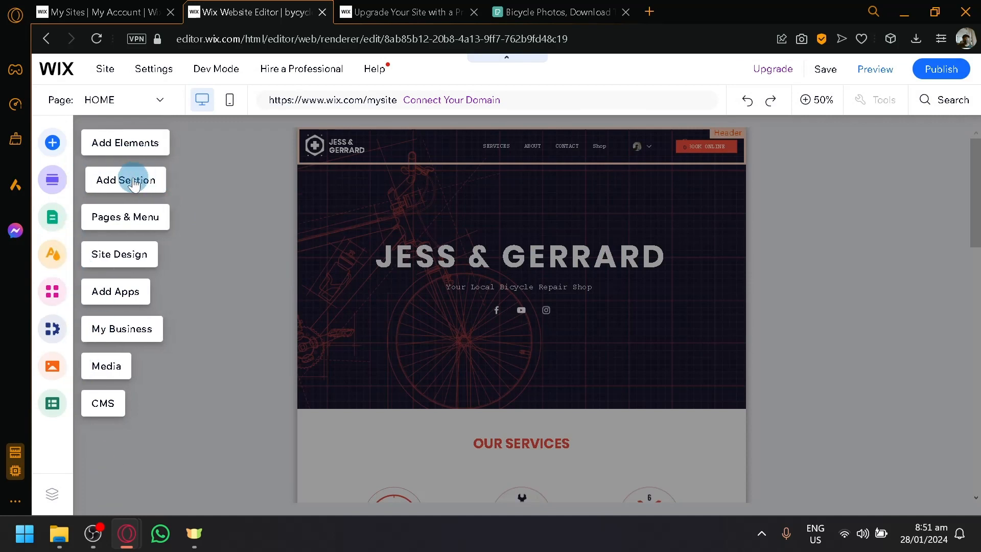
Step: Look through the available section designs and the element categories, including images, buttons, decorative shapes, menus, CMS and payments
left_click(133, 182)
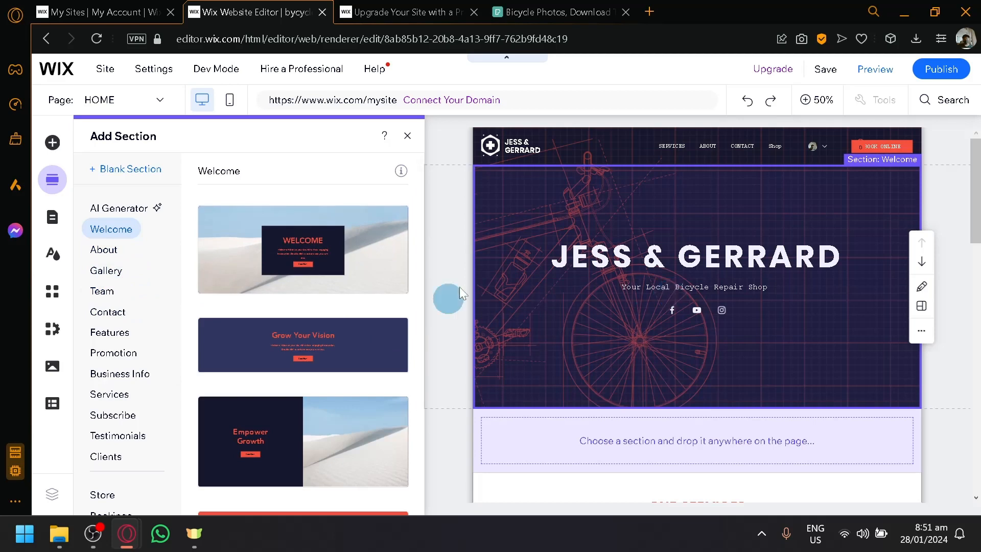
left_click(54, 144)
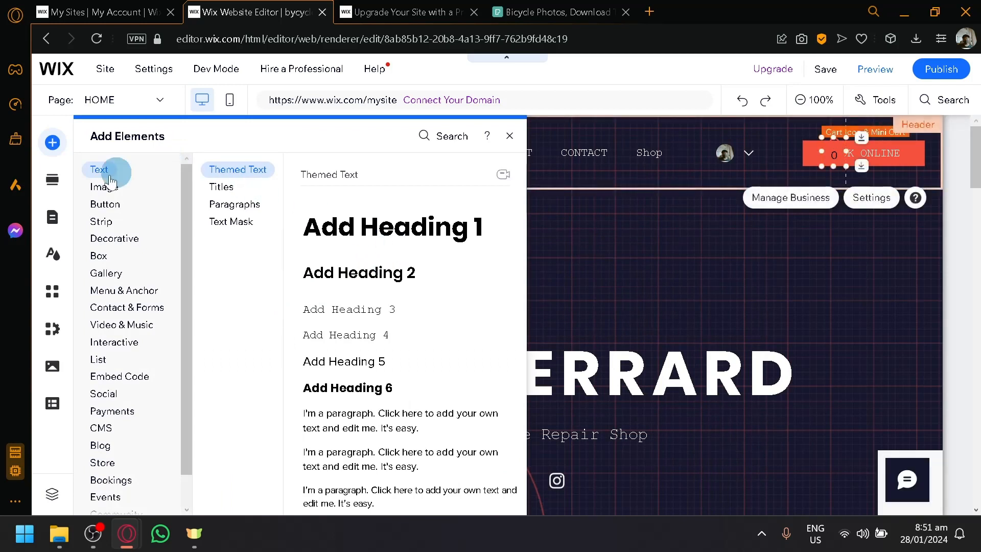
left_click(104, 187)
left_click(224, 239)
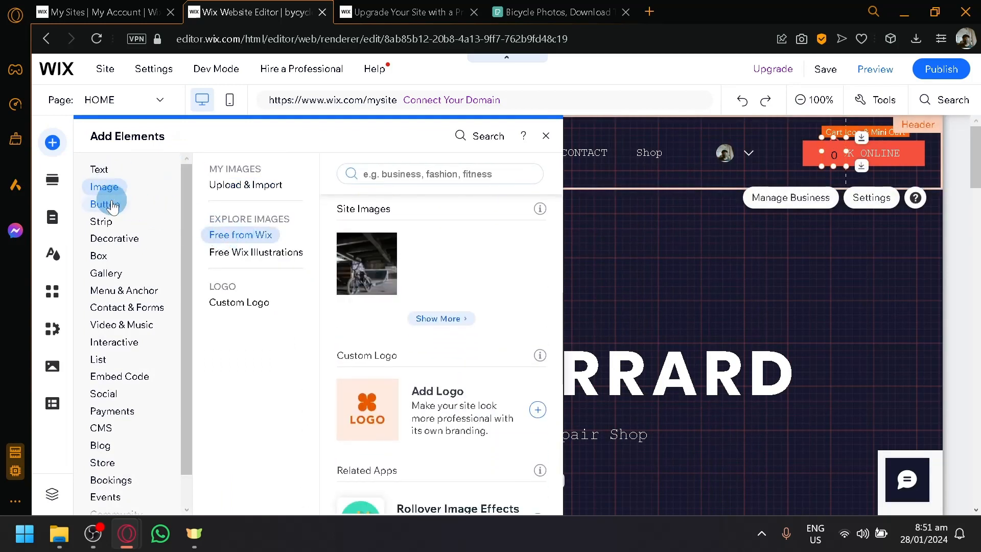
left_click(112, 207)
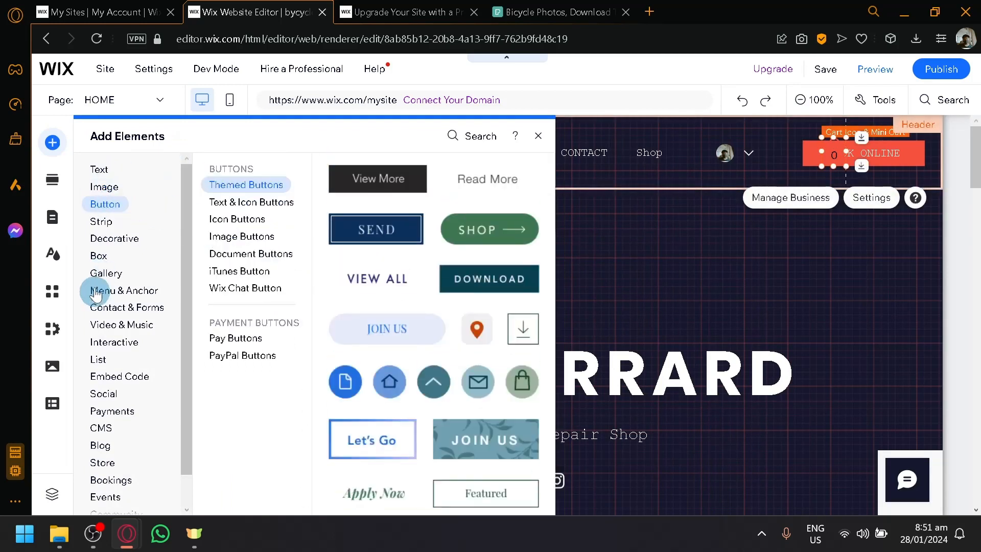
left_click(111, 227)
left_click(113, 236)
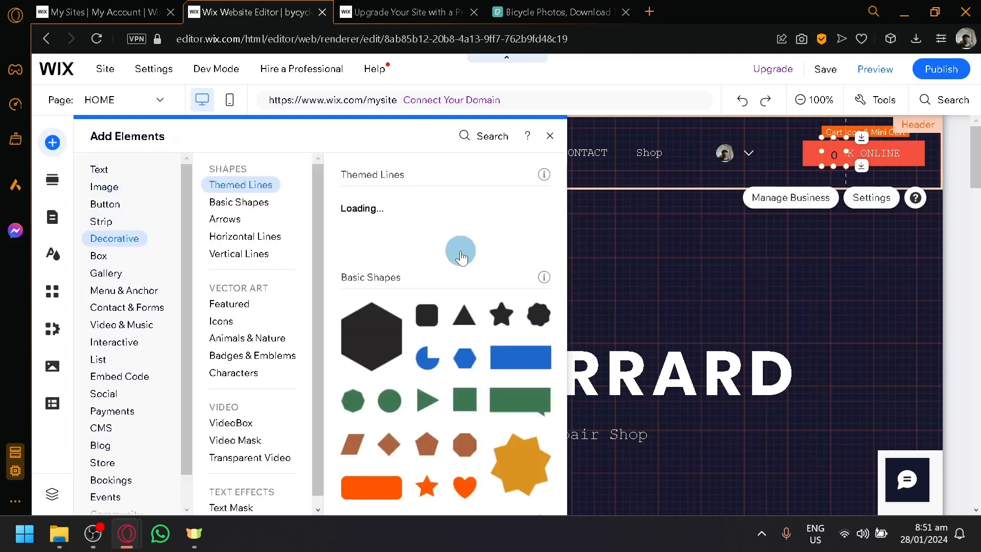
scroll(136, 314, "down", 1)
left_click(110, 253)
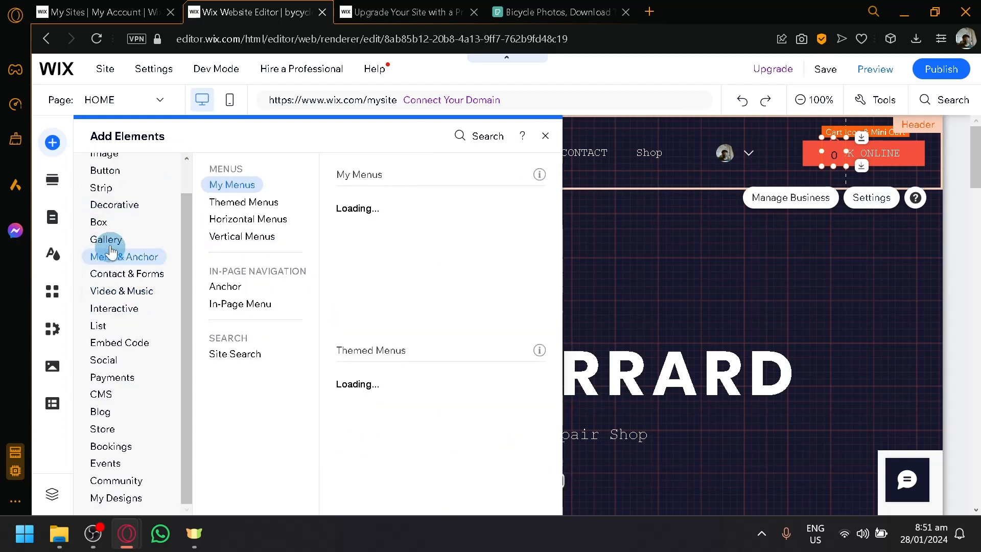
left_click(108, 241)
left_click(114, 396)
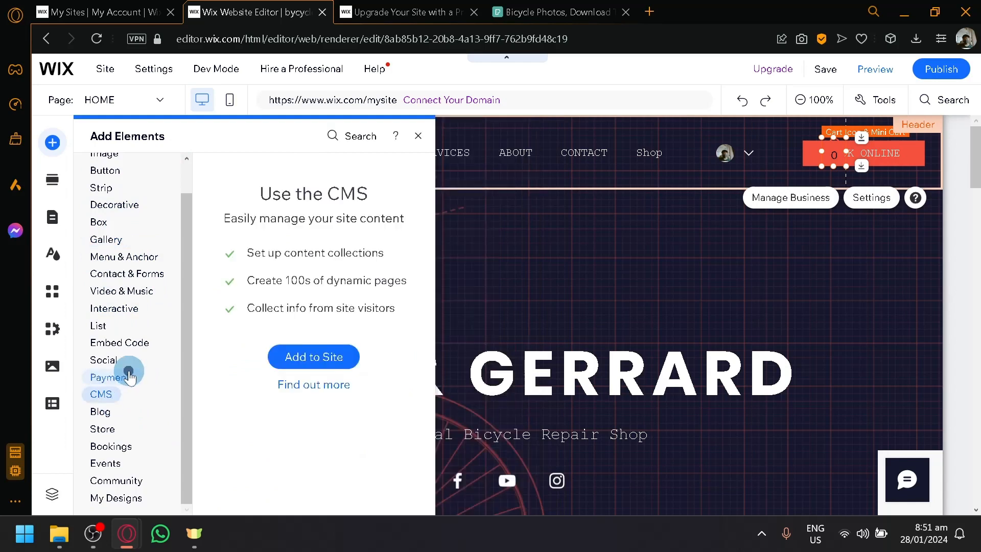
left_click(130, 377)
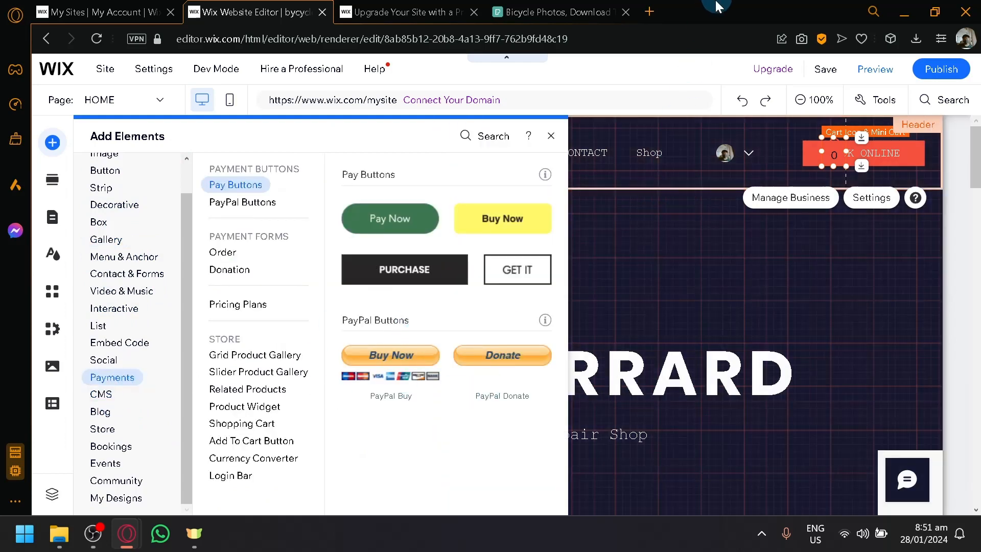
left_click(548, 137)
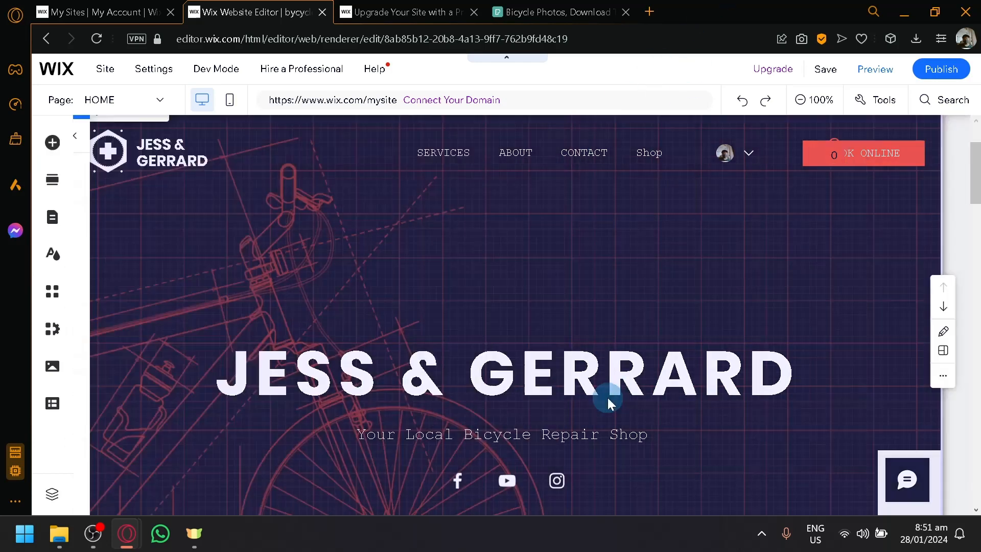
Step: Look over the home page sections from the welcome banner through Our Services to Our Story
scroll(608, 397, "down", 13)
scroll(428, 294, "down", 15)
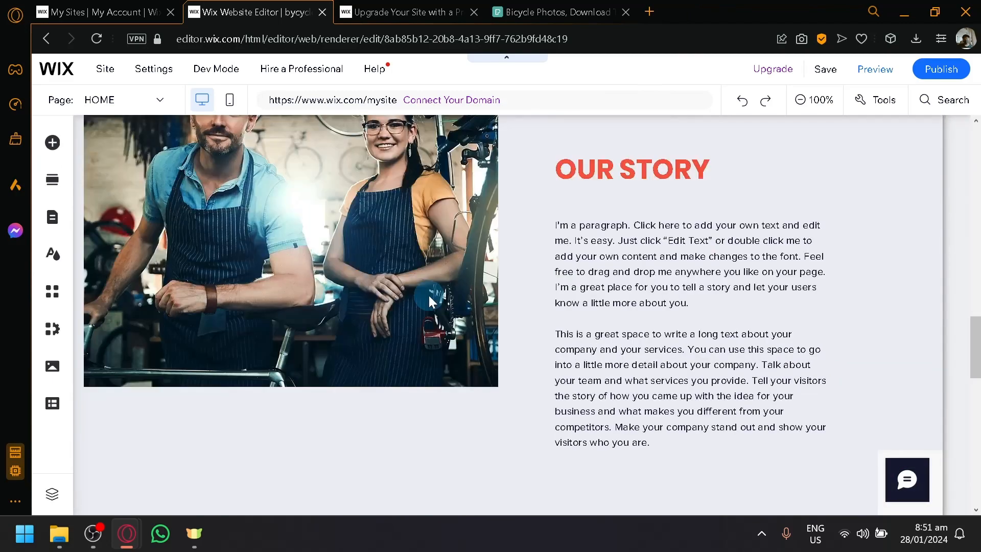
scroll(428, 295, "up", 19)
scroll(342, 281, "up", 2)
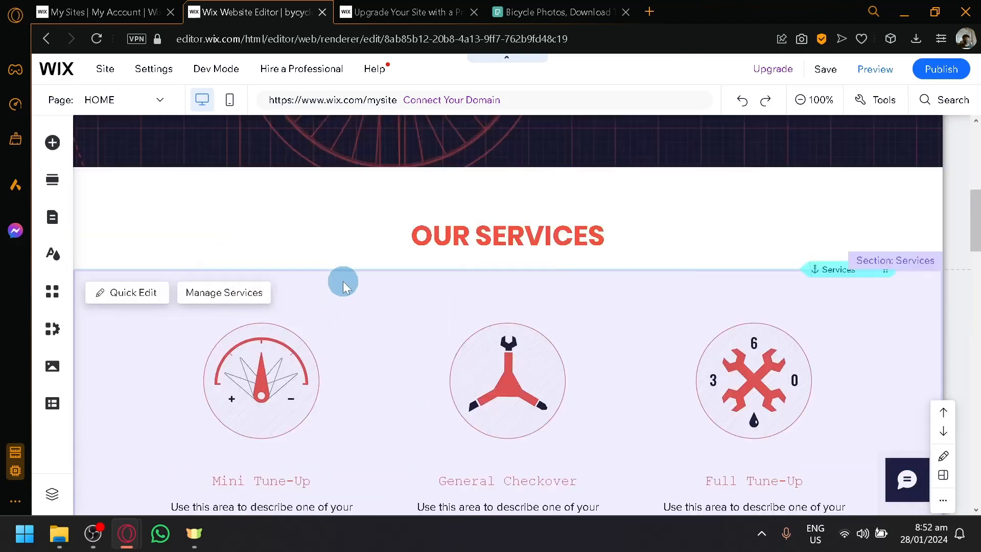
scroll(399, 306, "down", 4)
scroll(306, 323, "up", 10)
scroll(306, 323, "down", 4)
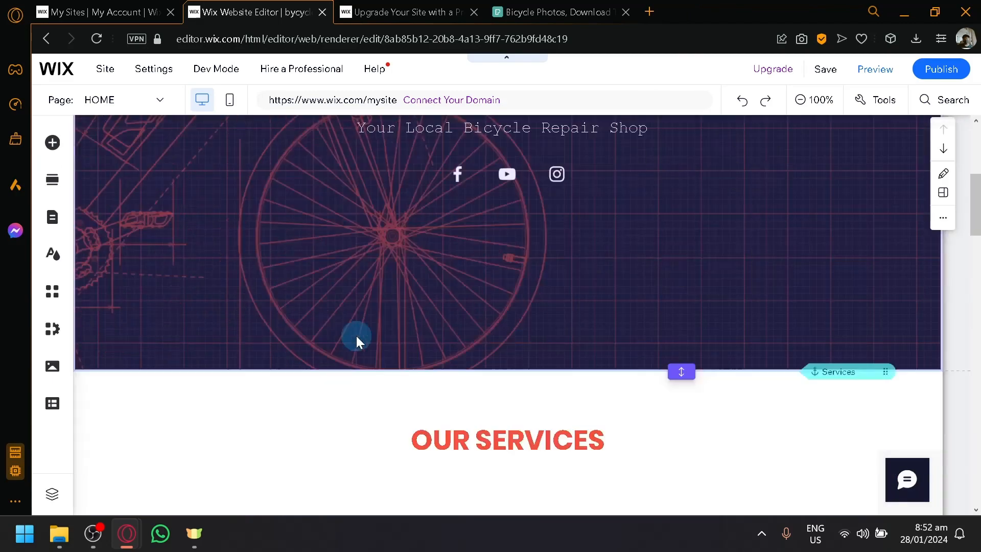
scroll(355, 335, "up", 6)
Step: Change the welcome section's title to "BYCYCLE." using Quick Edit
left_click(152, 220)
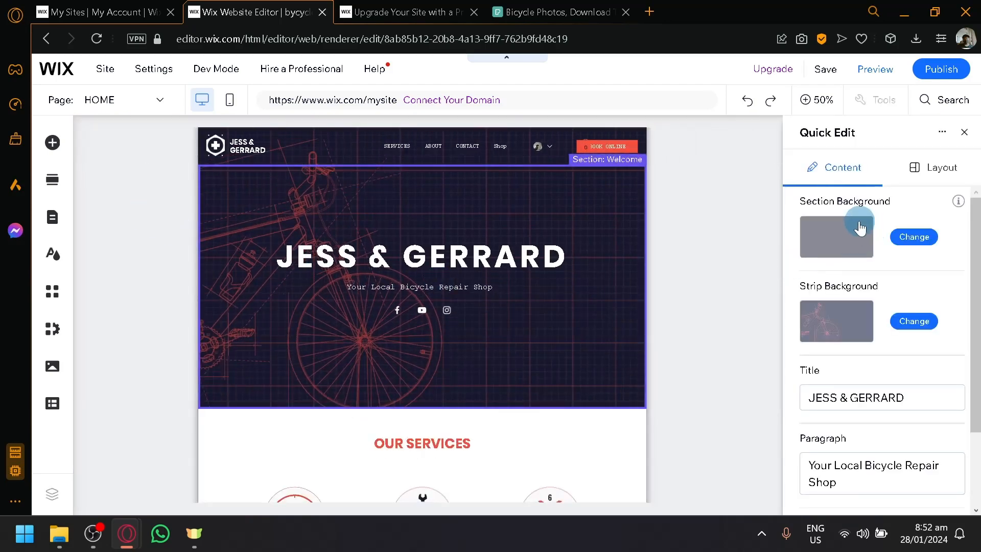
scroll(859, 235, "down", 2)
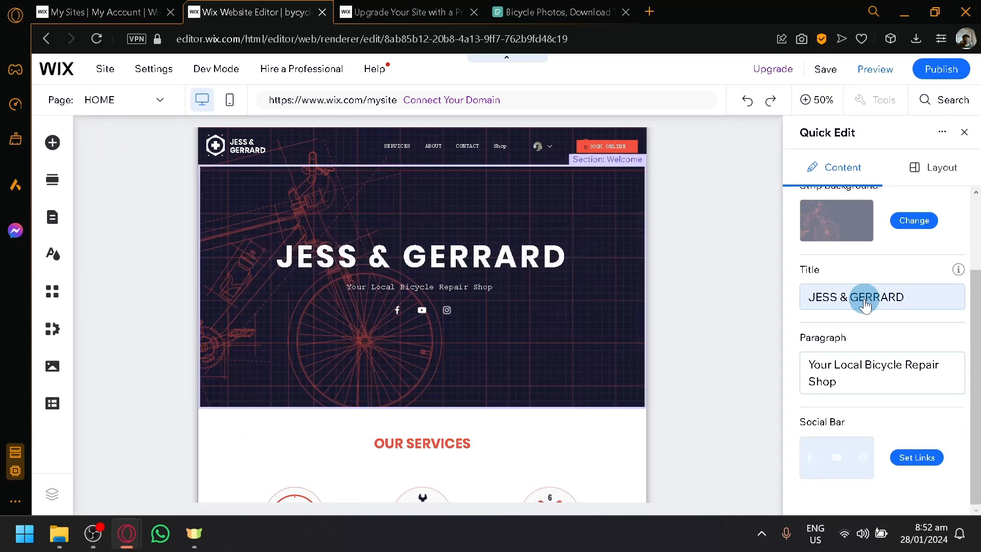
left_click(878, 310)
type("B")
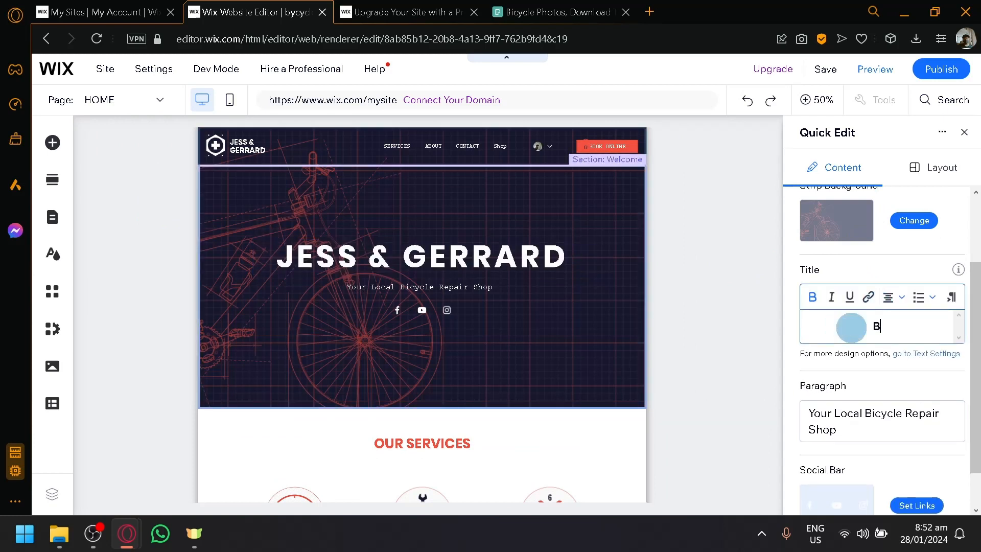
type("YCYCLE")
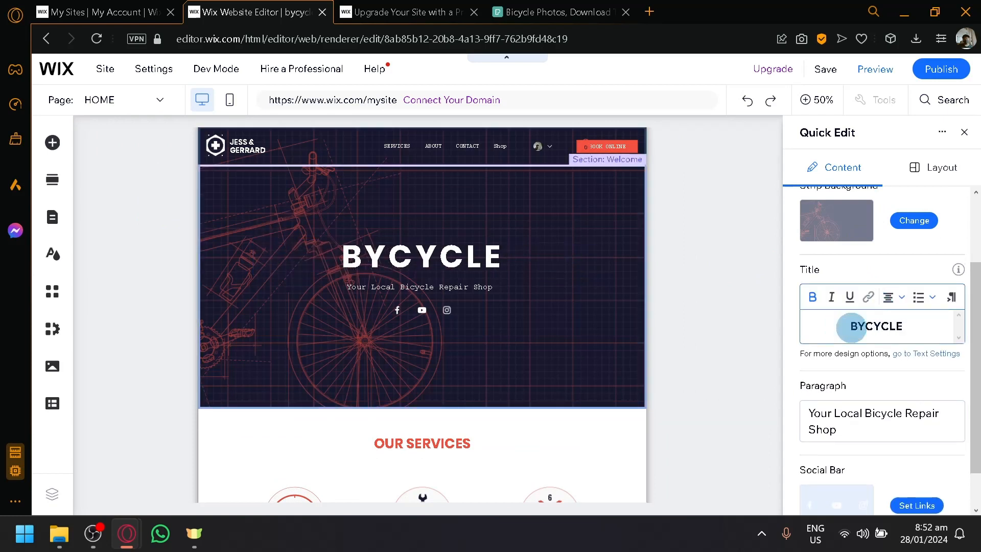
type(".")
Step: Replace the welcome section's paragraph with "Your Local Bicycle Renting Shop"
left_click(866, 429)
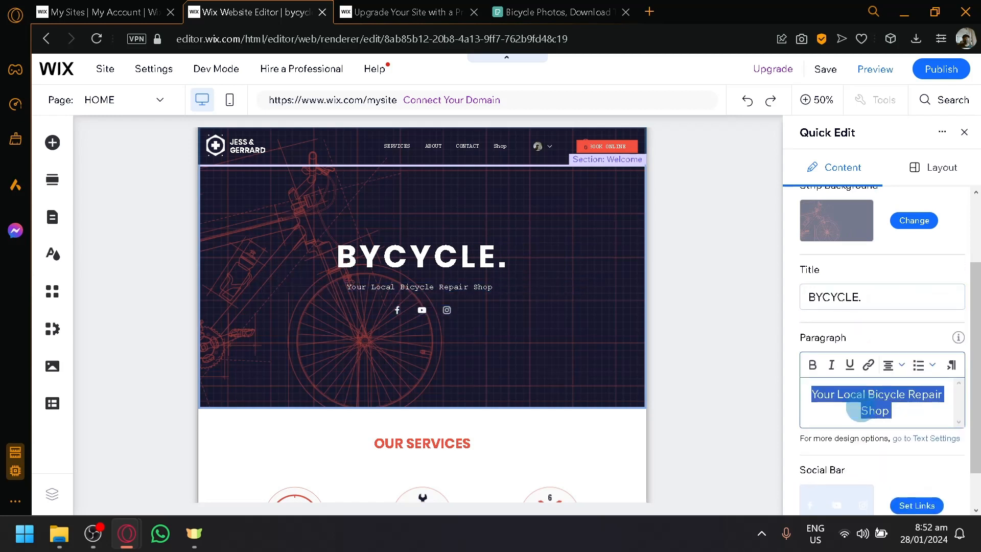
type("your Lo")
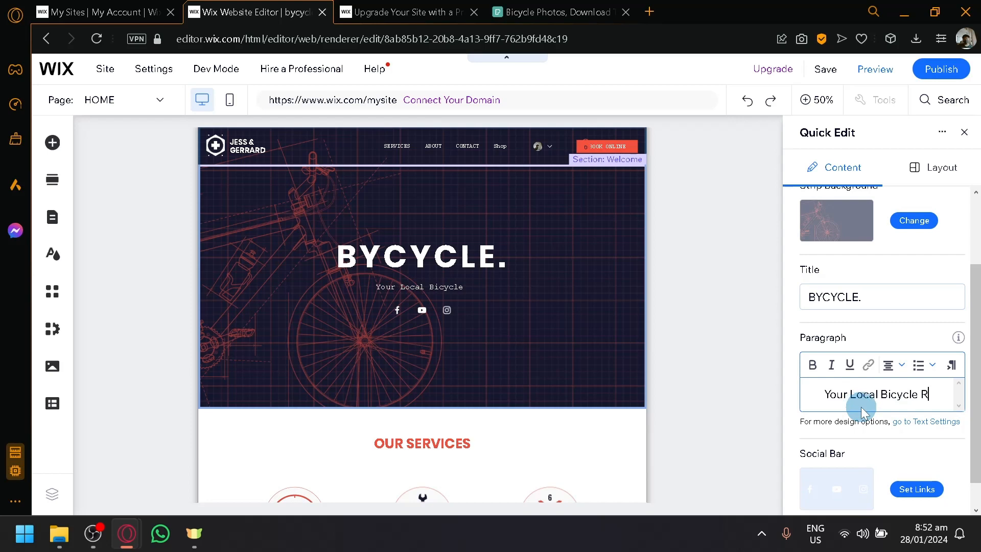
type("ting Shop")
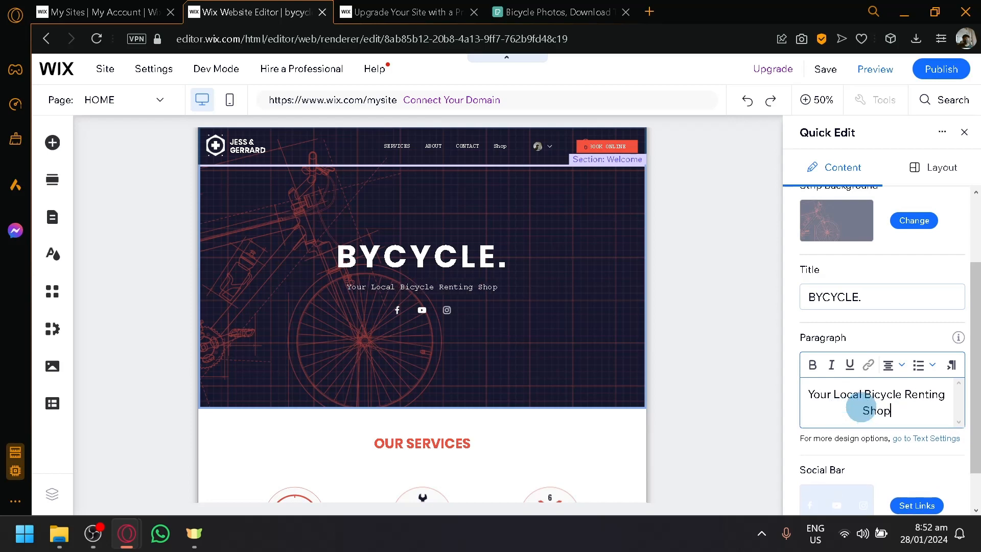
scroll(867, 409, "down", 2)
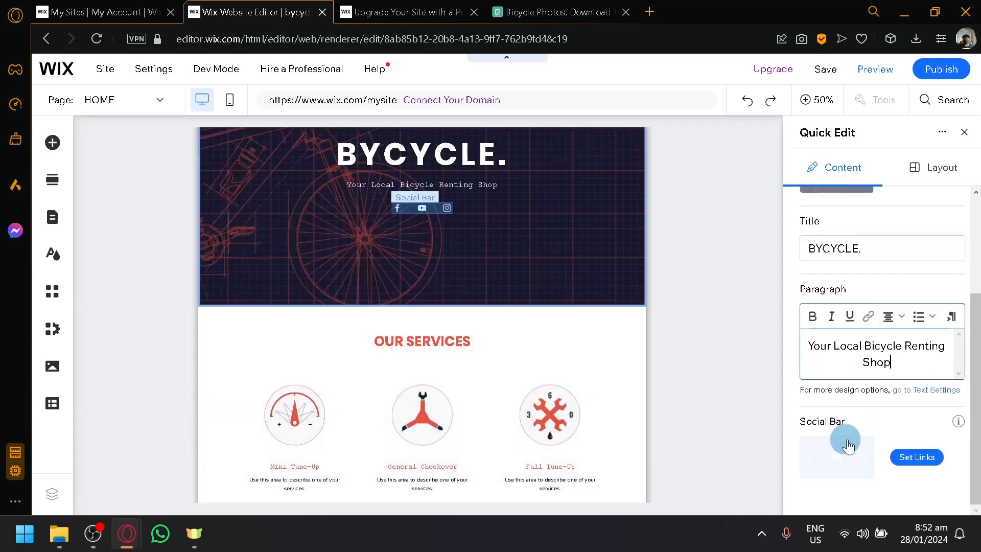
scroll(332, 331, "down", 2)
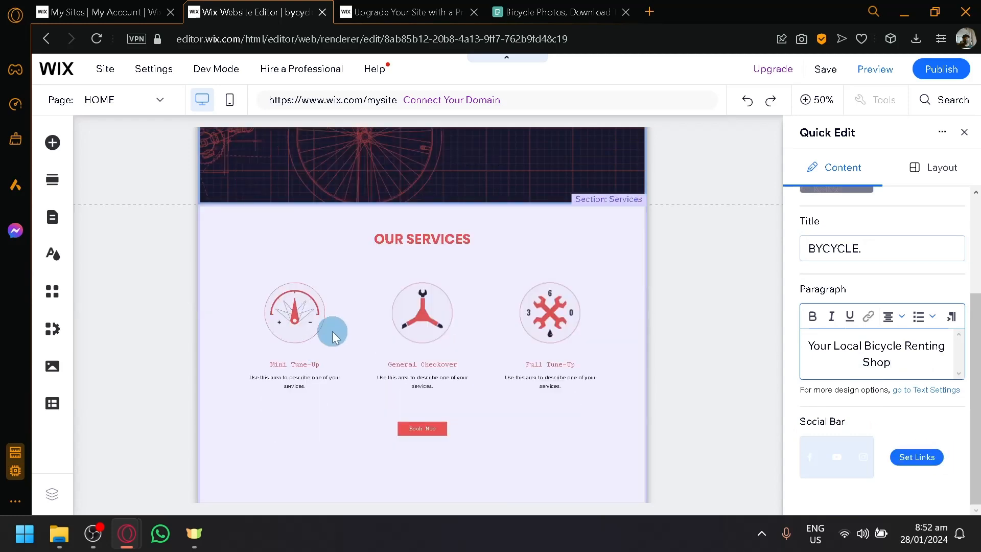
left_click(427, 240)
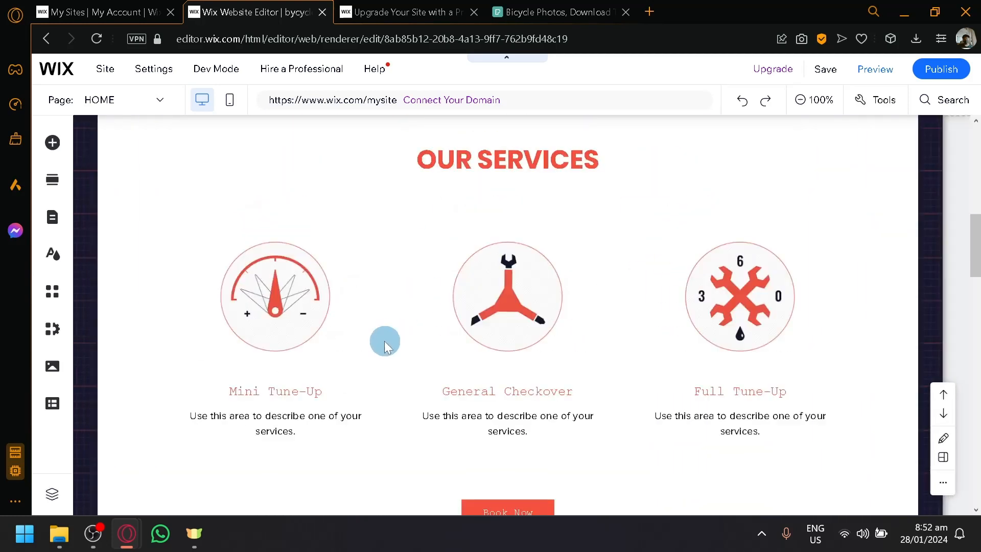
double_click(265, 324)
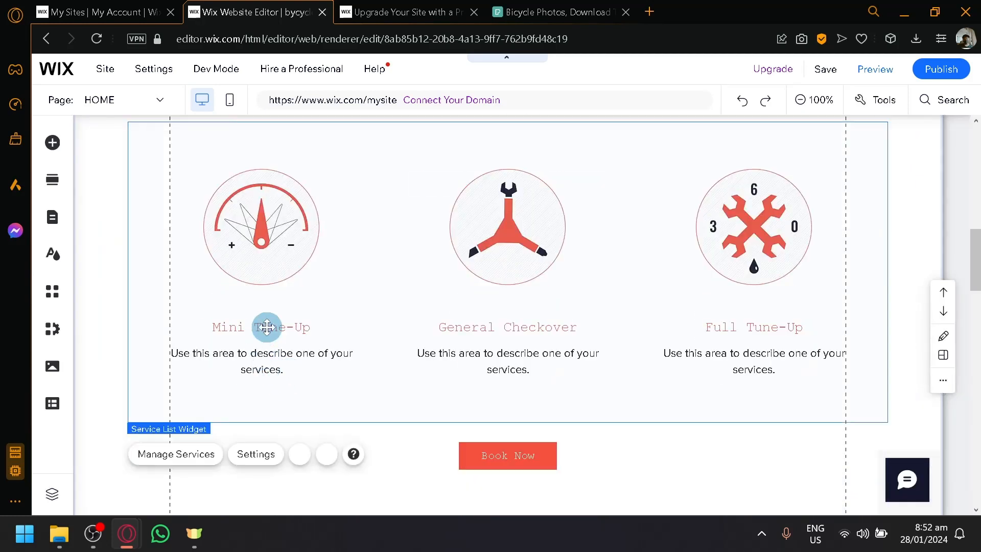
left_click(389, 214)
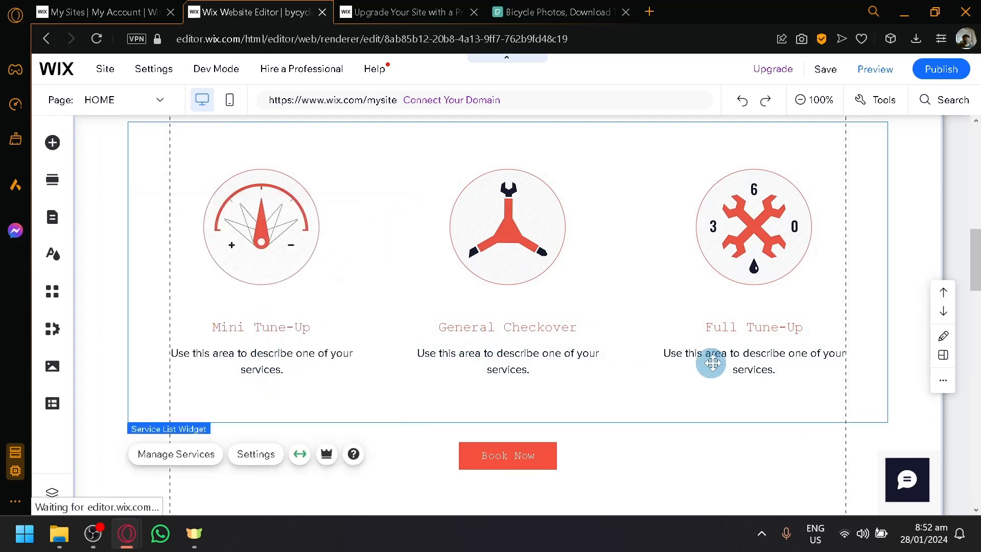
double_click(274, 331)
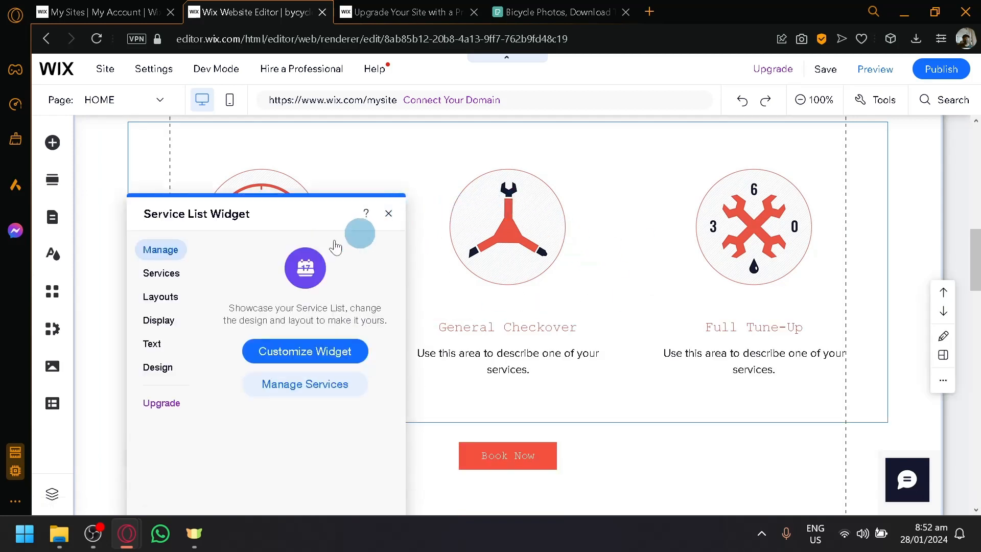
left_click(388, 215)
Step: Open the Mini Tune-Up service for editing through the service list's management page
scroll(276, 266, "up", 2)
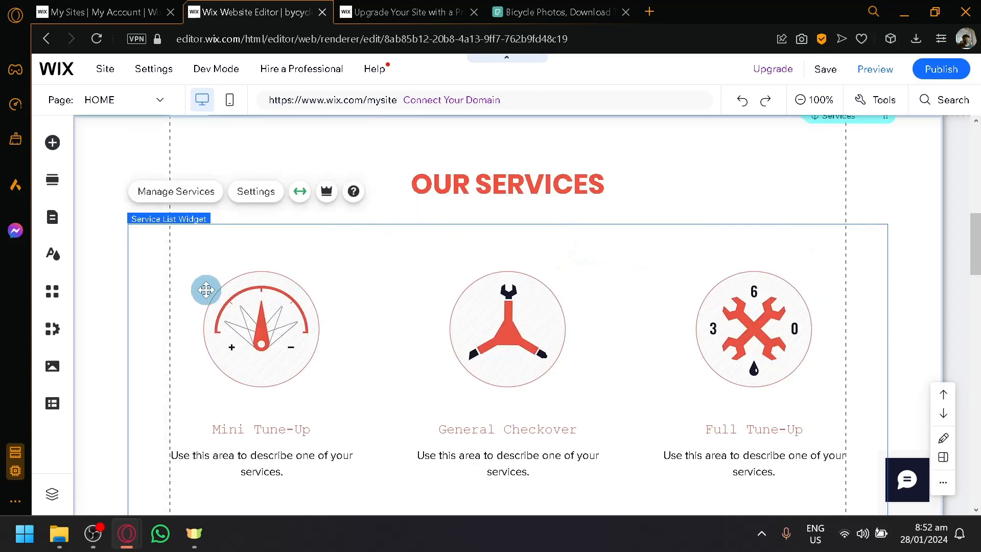
left_click(193, 198)
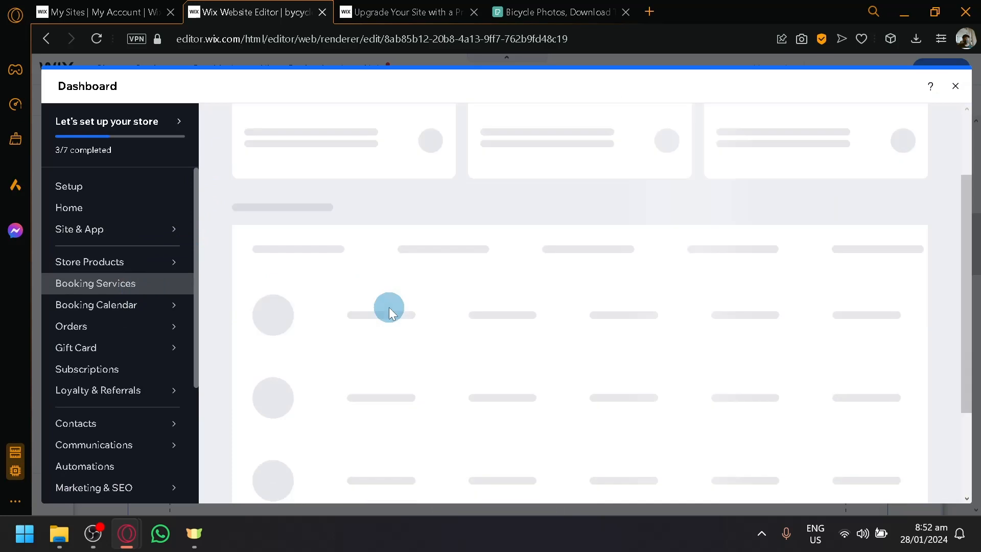
scroll(389, 308, "down", 2)
scroll(389, 308, "down", 4)
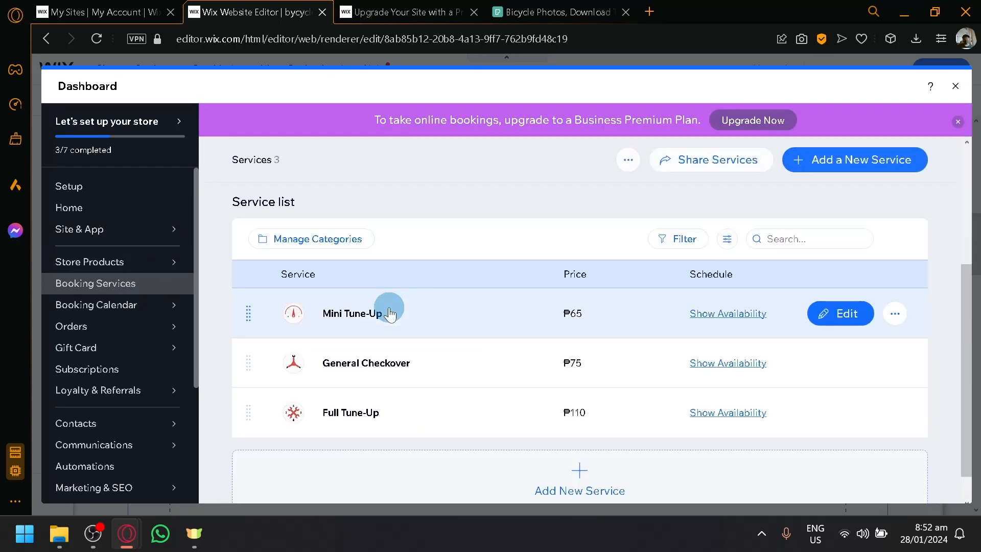
left_click(830, 326)
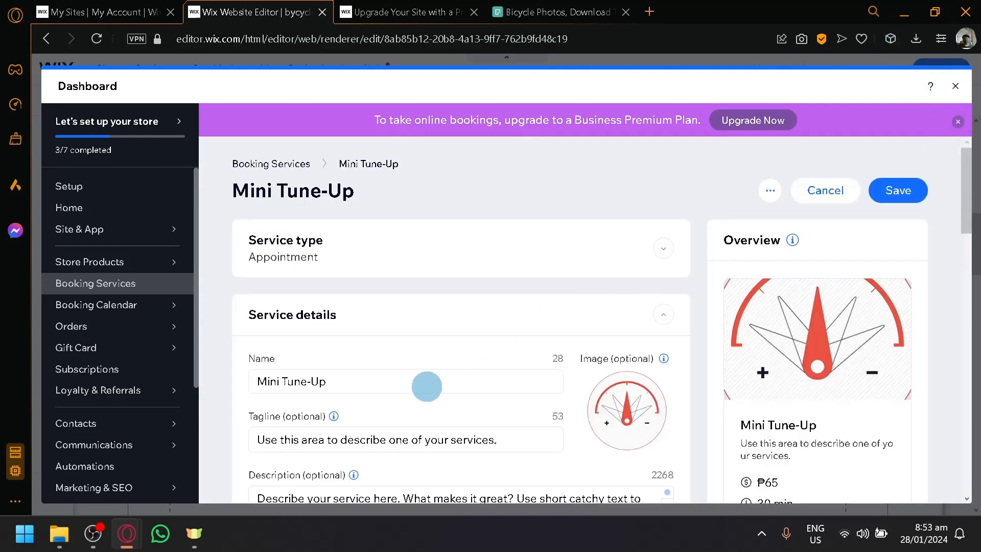
Step: Rename the Mini Tune-Up service to "Bicycle Rental", save it and close the dashboard
triple_click(353, 383)
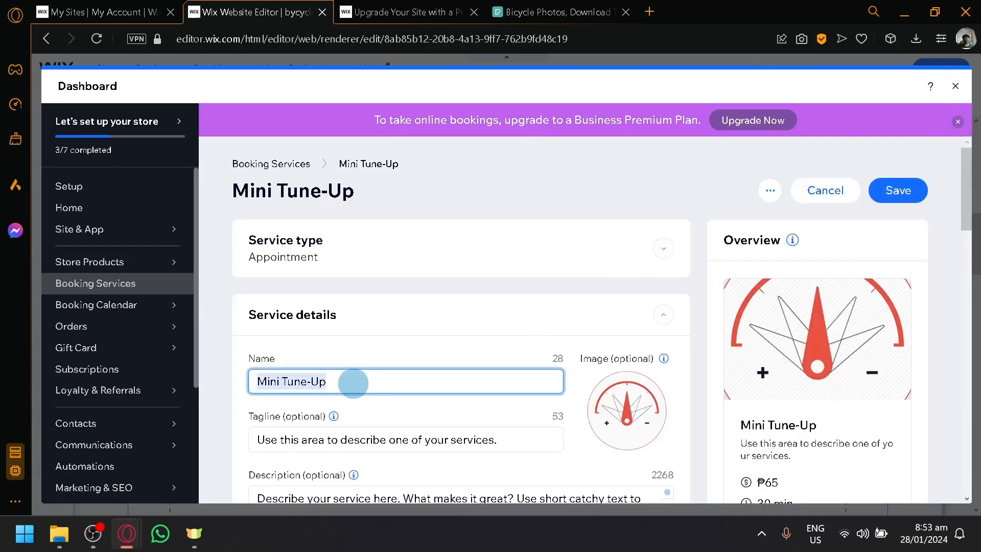
type("Bicycle")
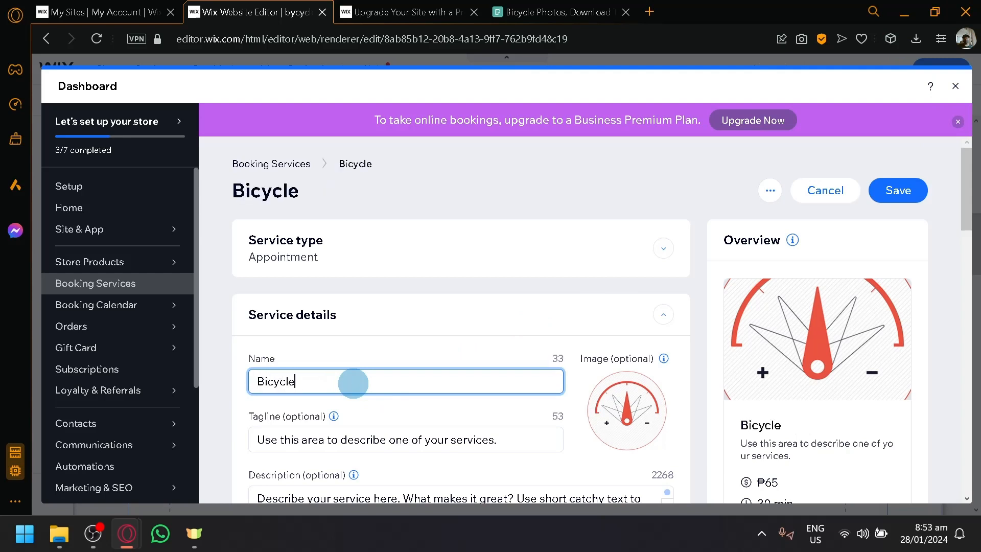
type(" Rental")
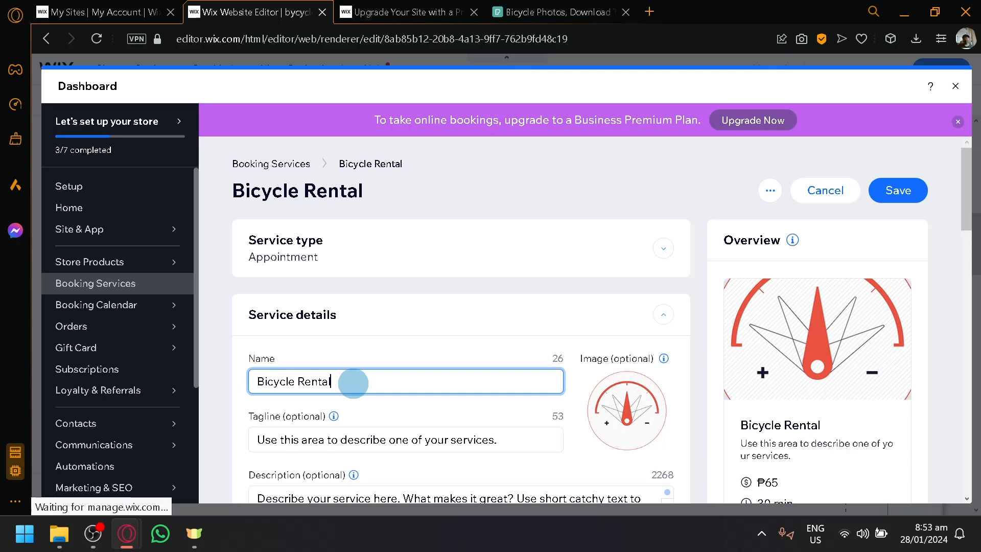
scroll(353, 383, "down", 2)
scroll(628, 312, "up", 2)
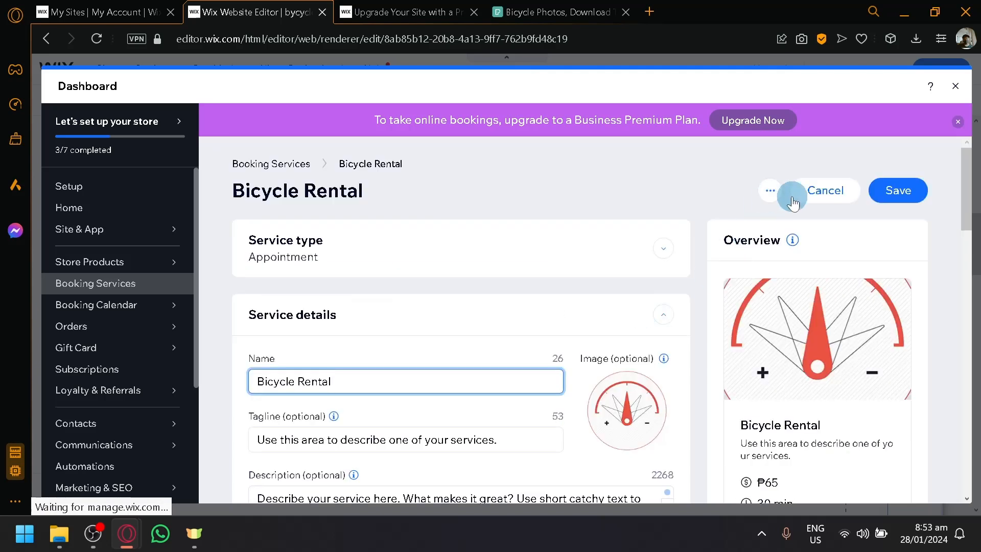
left_click(907, 192)
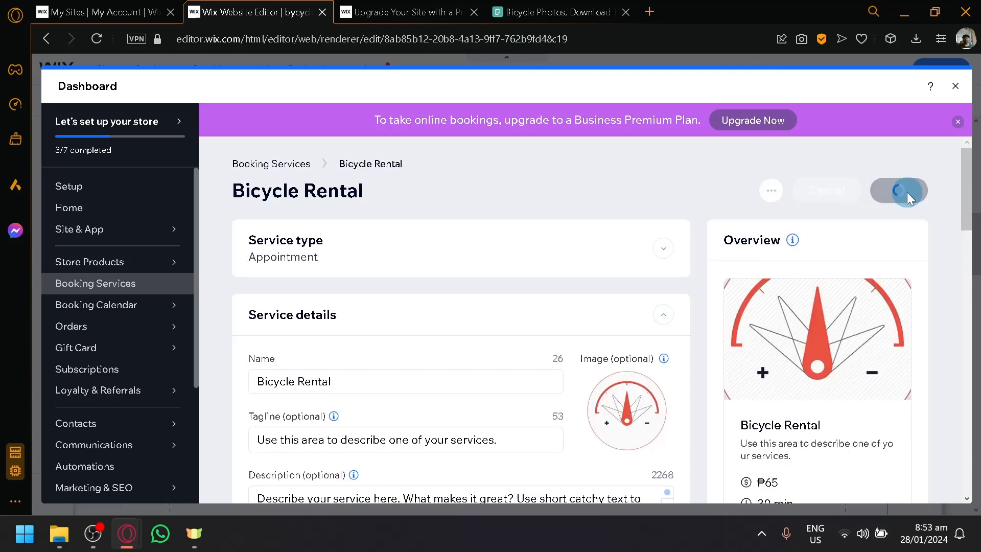
left_click(956, 86)
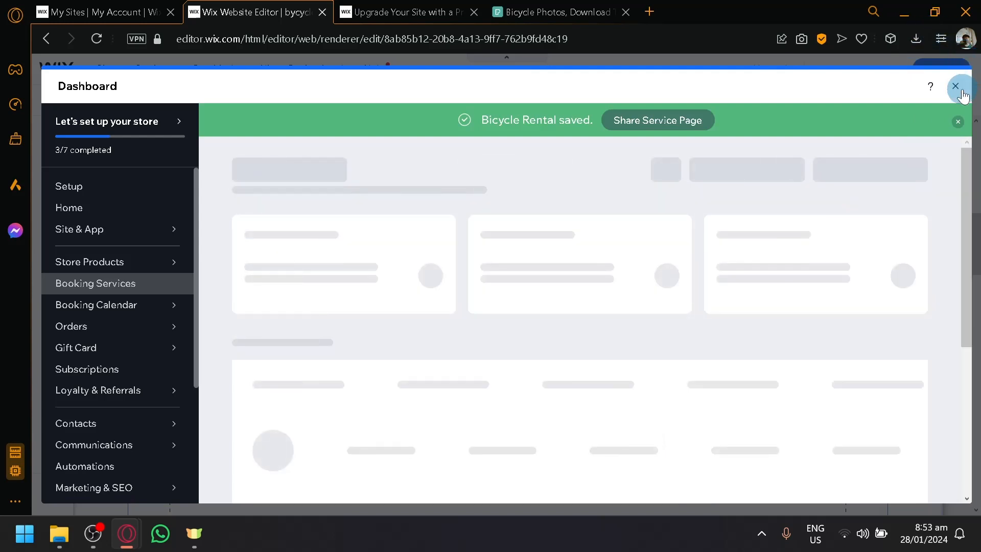
Step: Open the store's Product Page in the editor and examine its product image, price options and subscribe section
scroll(460, 383, "down", 2)
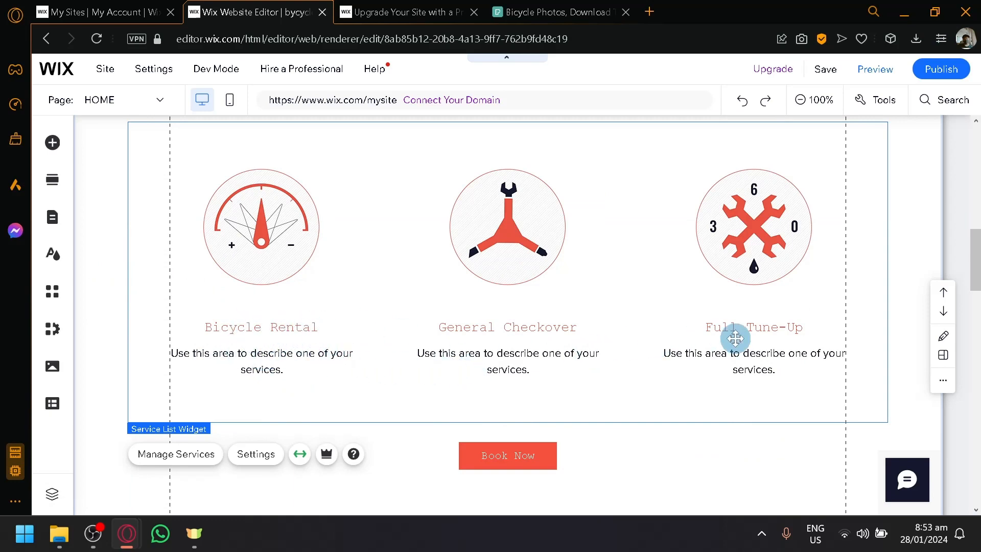
scroll(784, 342, "down", 8)
scroll(787, 345, "up", 12)
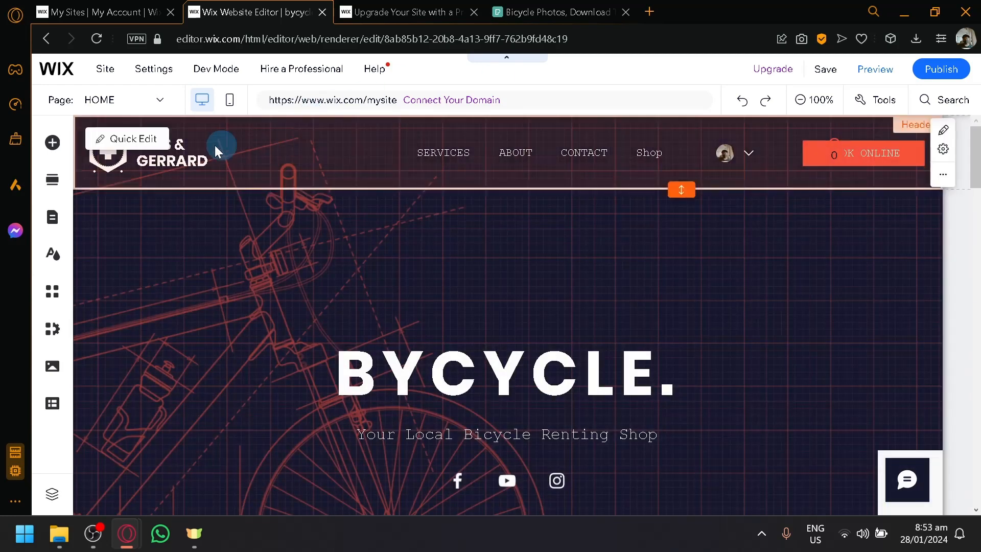
left_click(156, 104)
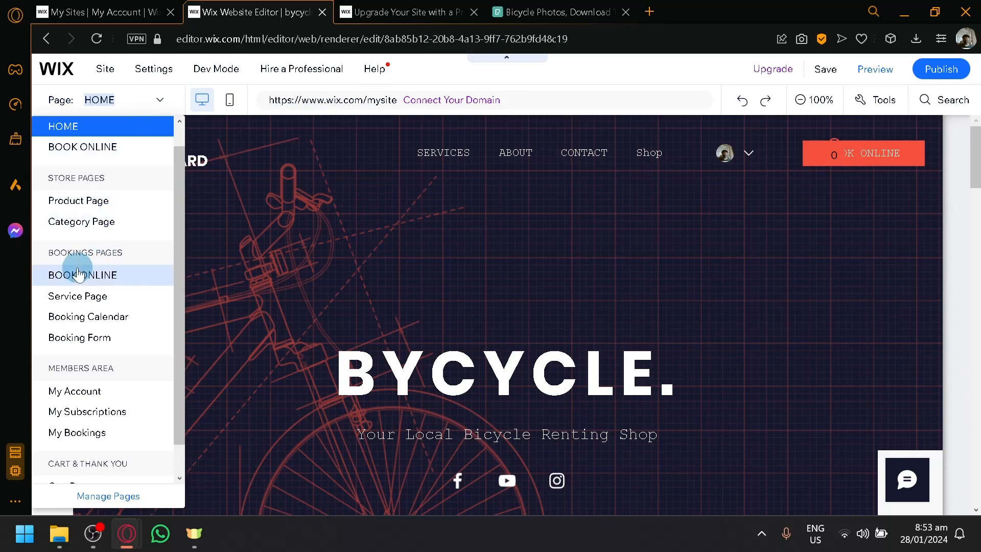
left_click(80, 199)
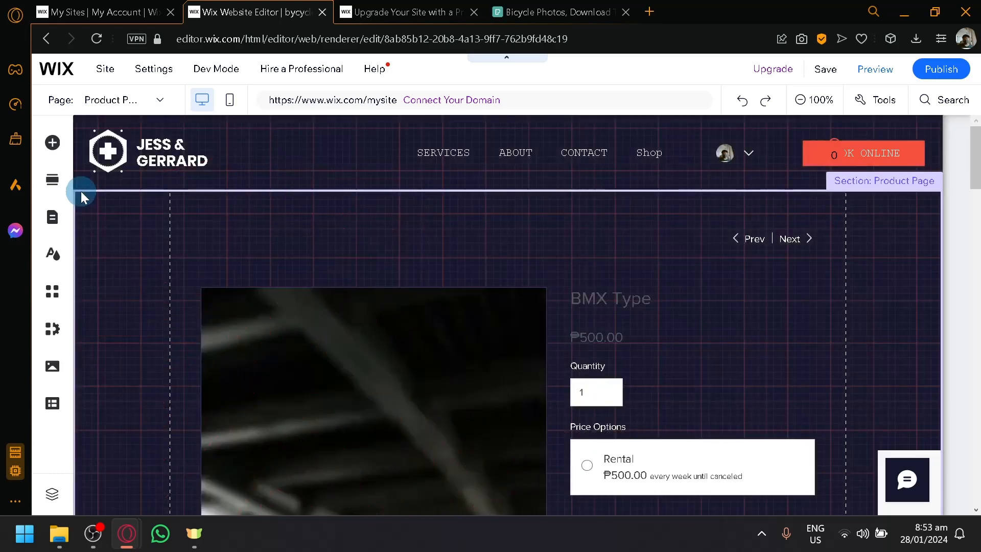
scroll(414, 302, "down", 6)
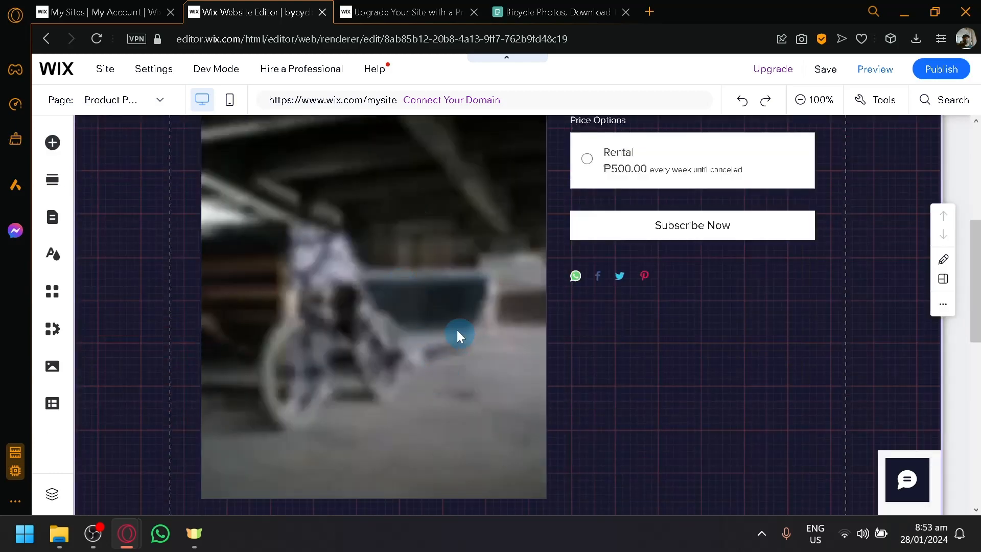
scroll(457, 331, "up", 4)
scroll(408, 285, "down", 8)
scroll(327, 259, "up", 8)
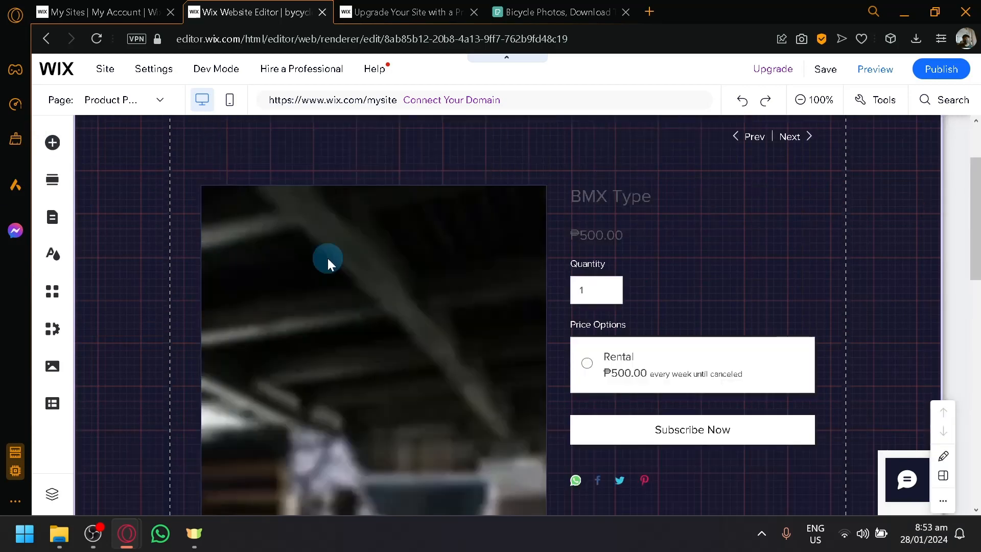
scroll(327, 258, "down", 6)
scroll(372, 296, "up", 8)
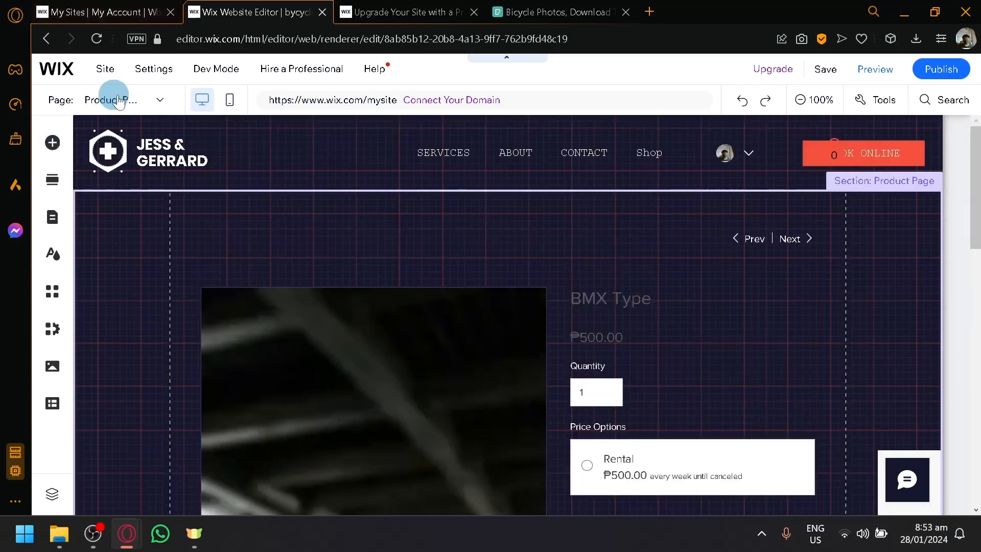
Step: Save the site under the free Wix.com domain ending in "bycycletogo" and dismiss the confirmation without publishing
left_click(131, 98)
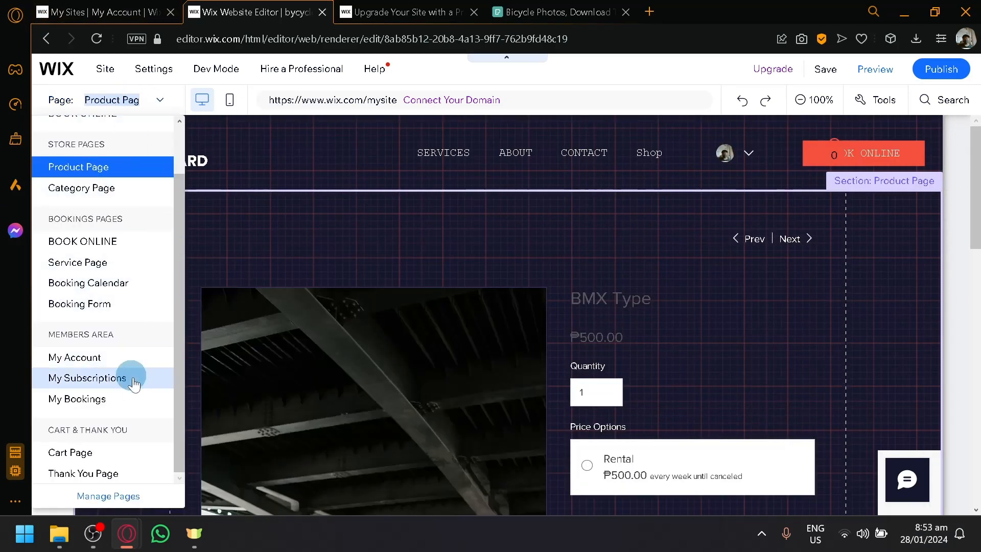
left_click(834, 76)
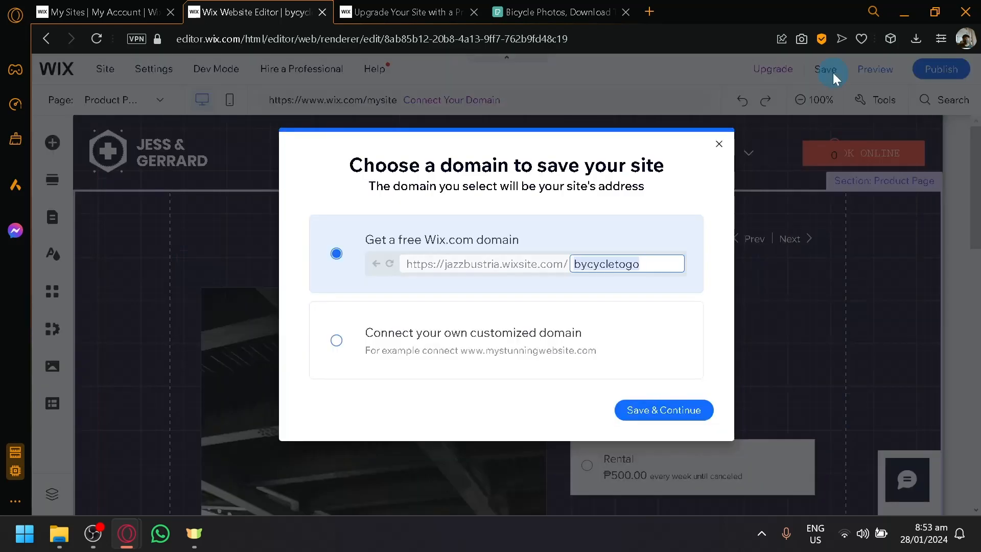
left_click(698, 403)
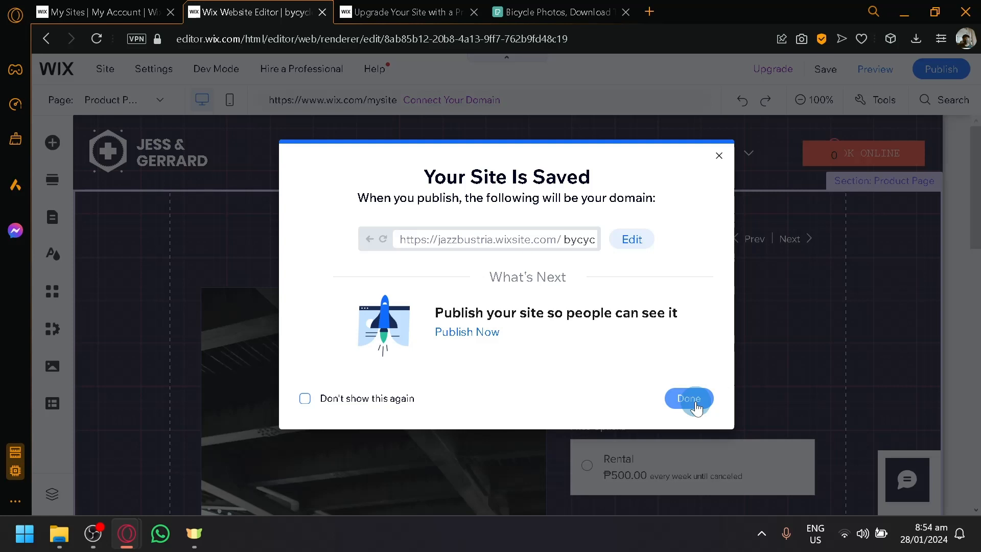
left_click(720, 157)
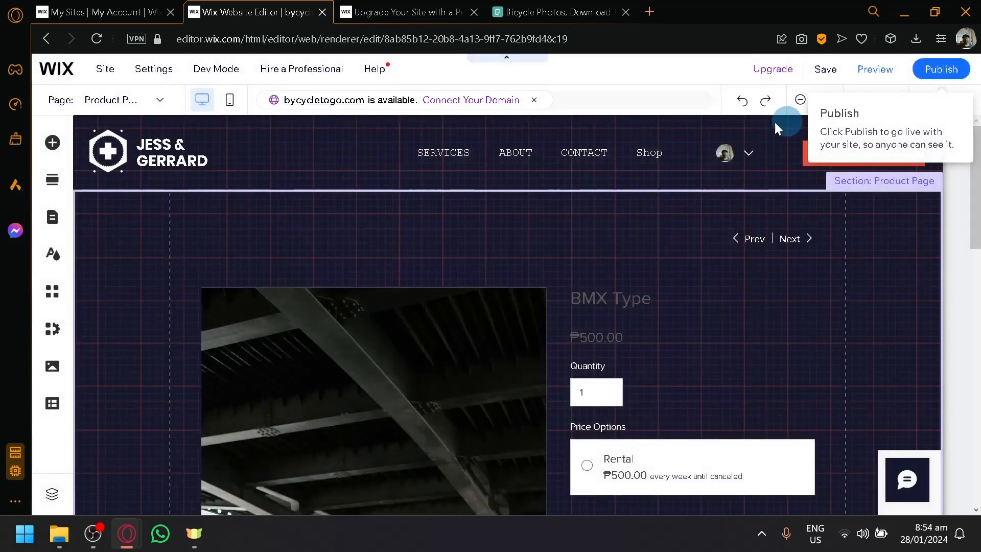
Step: Switch the editor to the mobile version of the Product Page
left_click(230, 100)
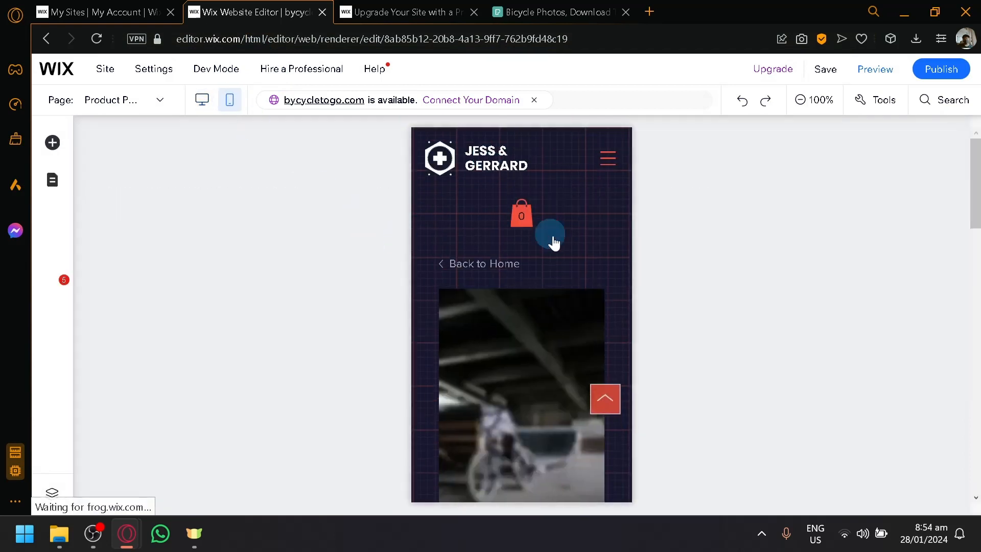
left_click(460, 198)
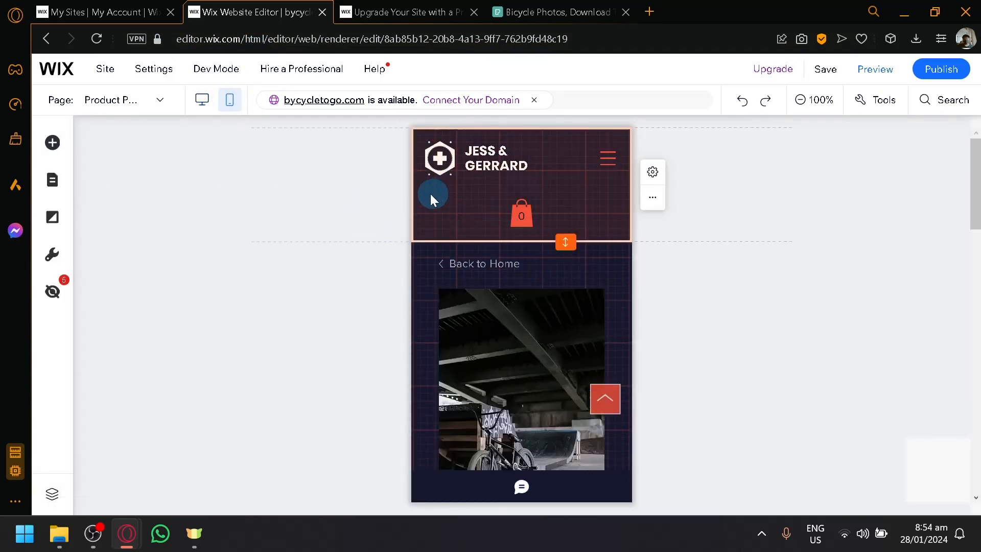
Step: Close the open Wix premium plan page and the Pexels bicycle photos page, and return to the website editor
left_click(81, 8)
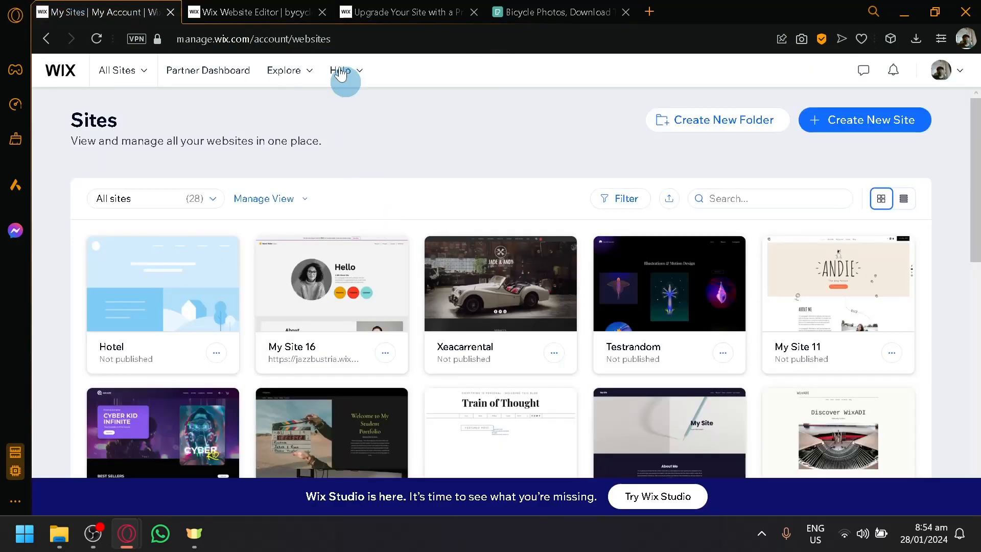
left_click(256, 11)
left_click(460, 10)
left_click(503, 7)
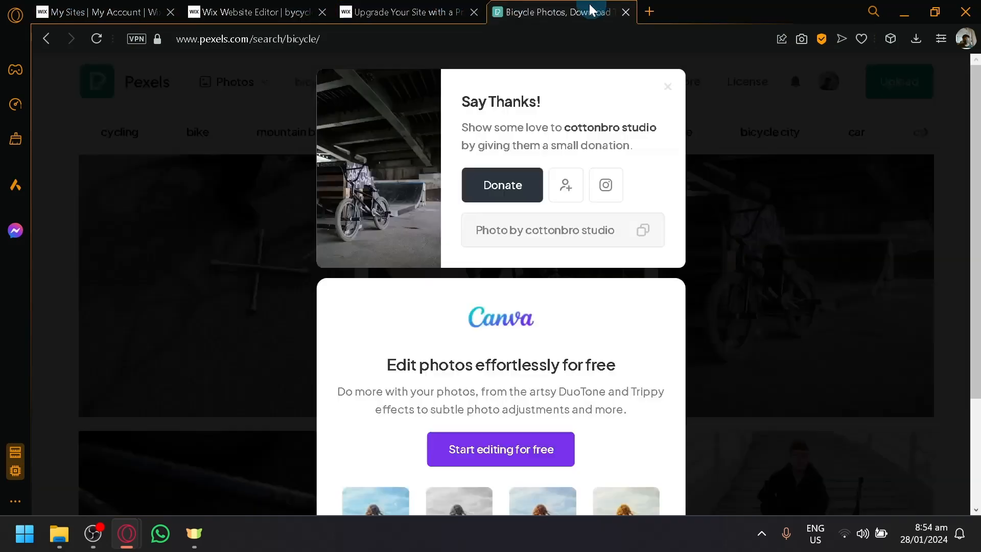
left_click(482, 11)
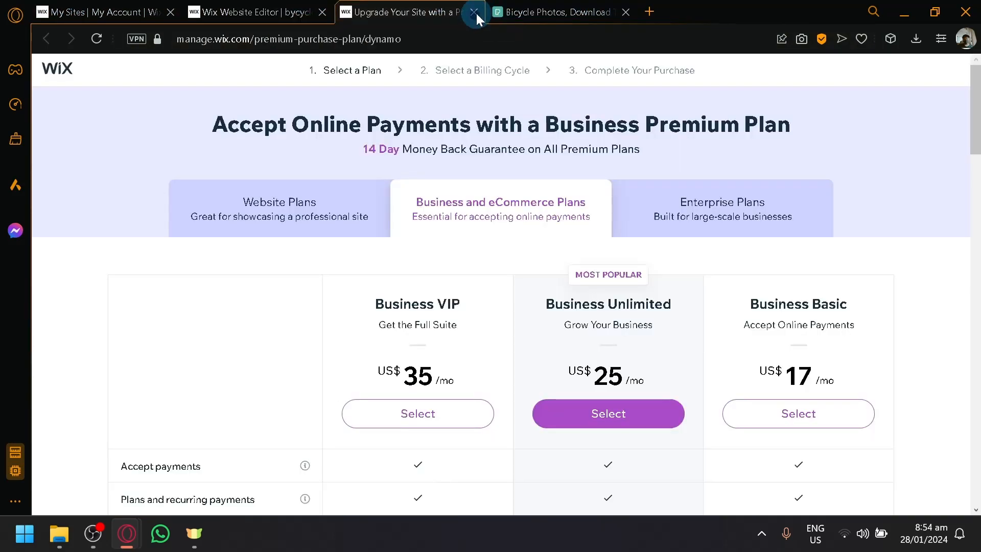
left_click(476, 12)
left_click(475, 12)
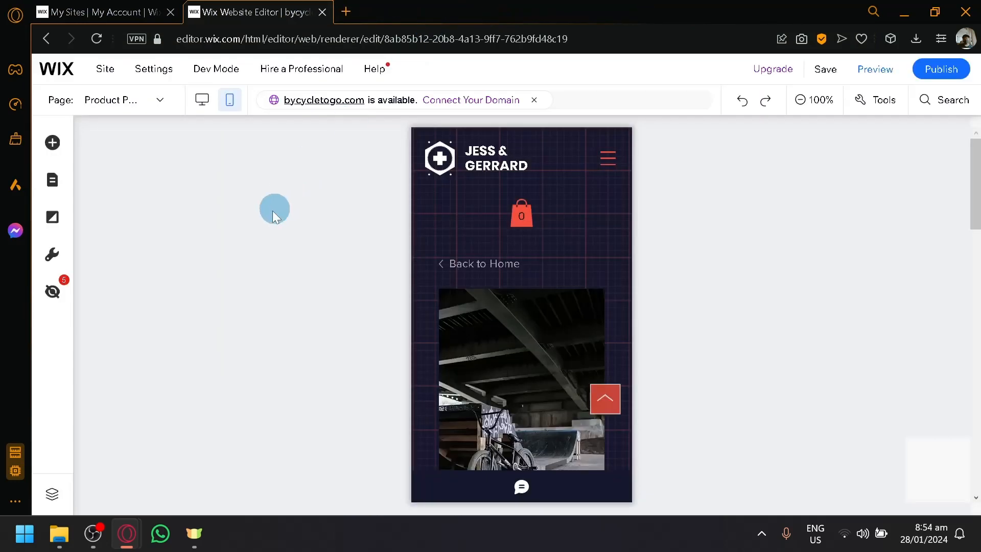